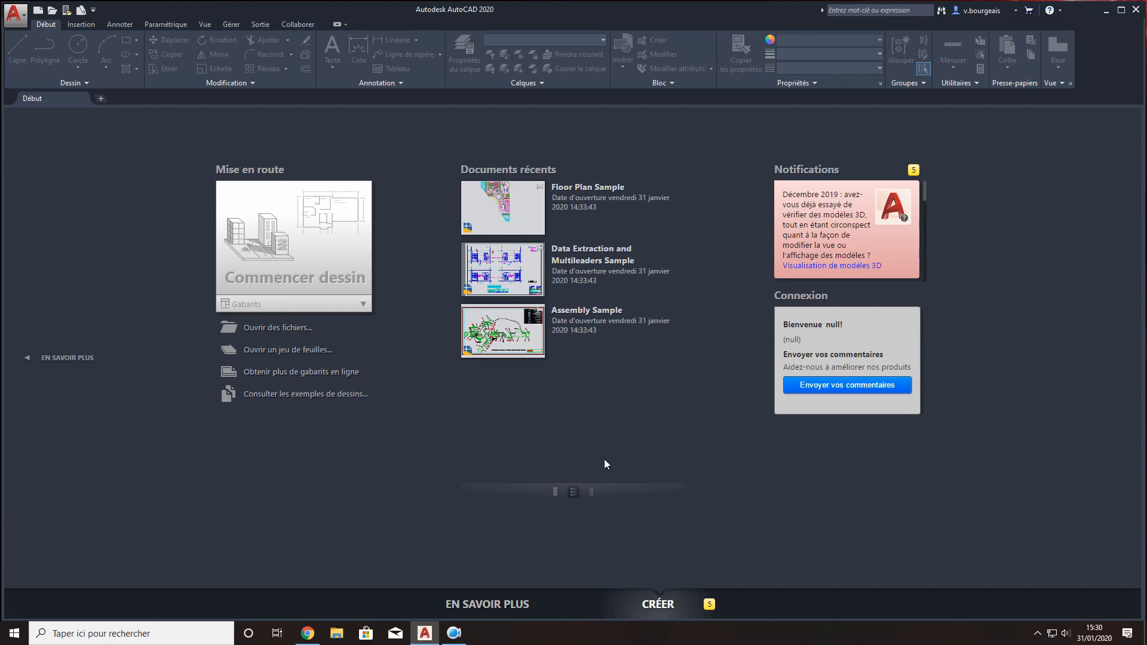
- Create a new drawing from the acadiso template
{"action": "left_click", "coordinate": [37, 12]}
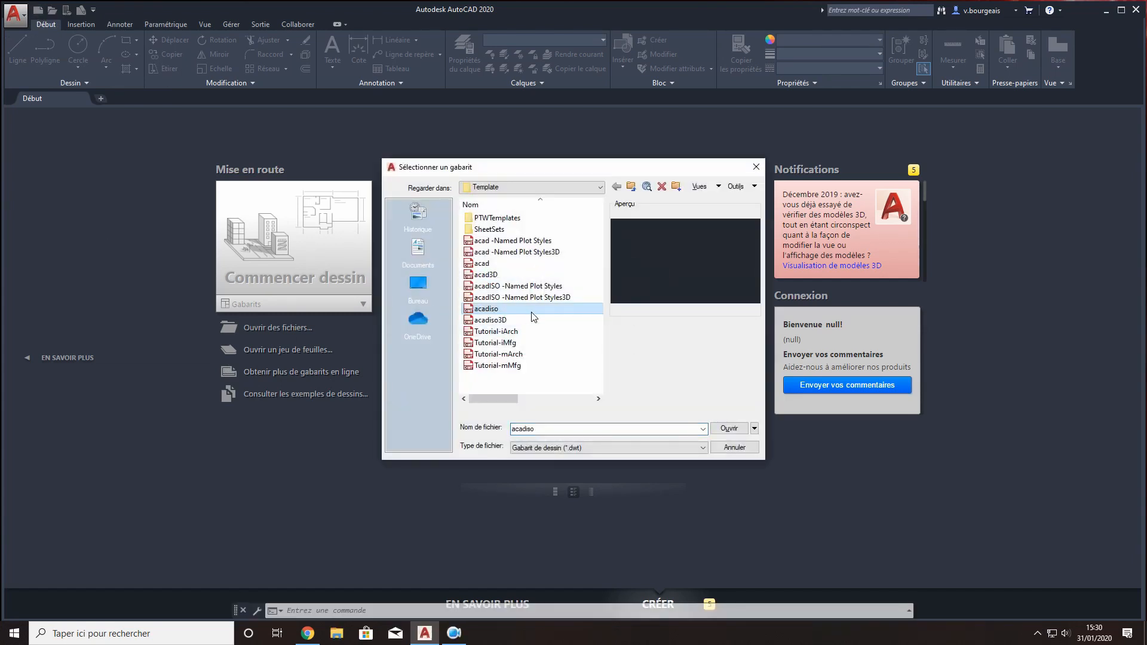
{"action": "left_click", "coordinate": [728, 428]}
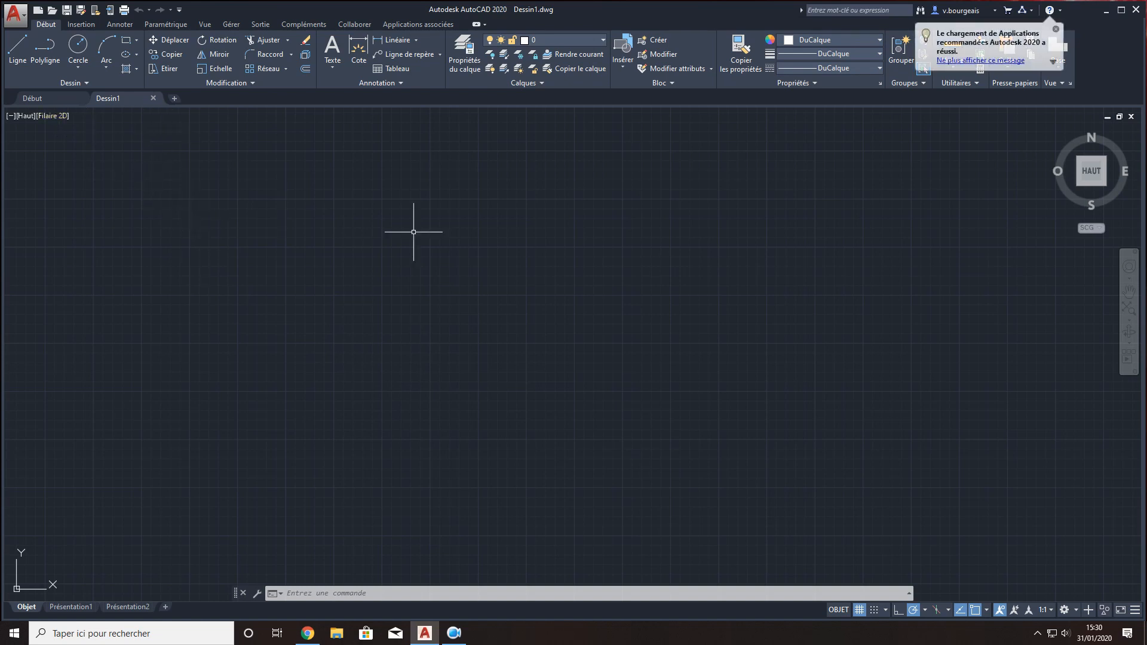
- Display the layer properties manager to view the drawing's layers, and close it again
{"action": "left_click", "coordinate": [462, 57]}
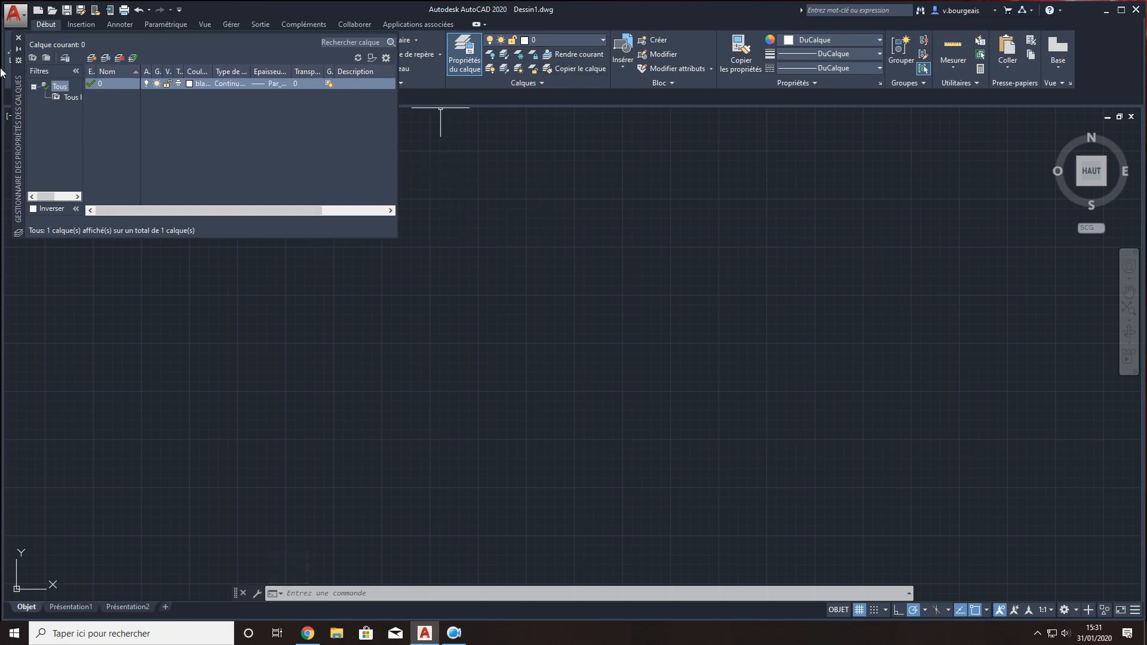
{"action": "left_click", "coordinate": [19, 37]}
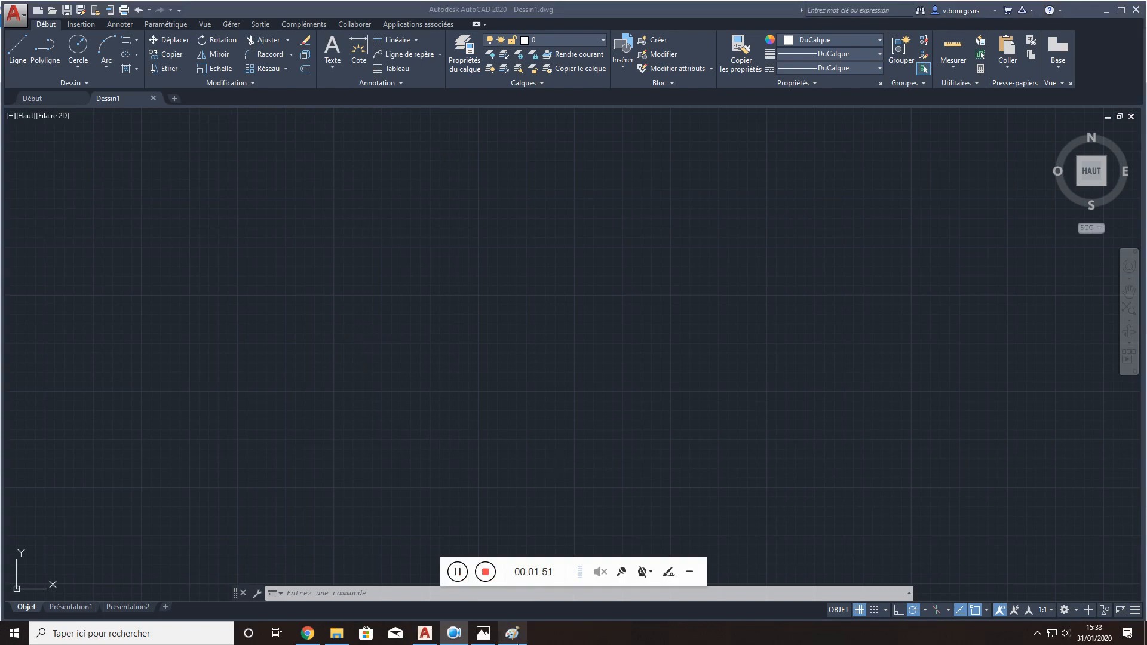
- View the drafting board photo in Photos and the technical pens image in Paint, and return to AutoCAD
{"action": "left_click", "coordinate": [483, 633]}
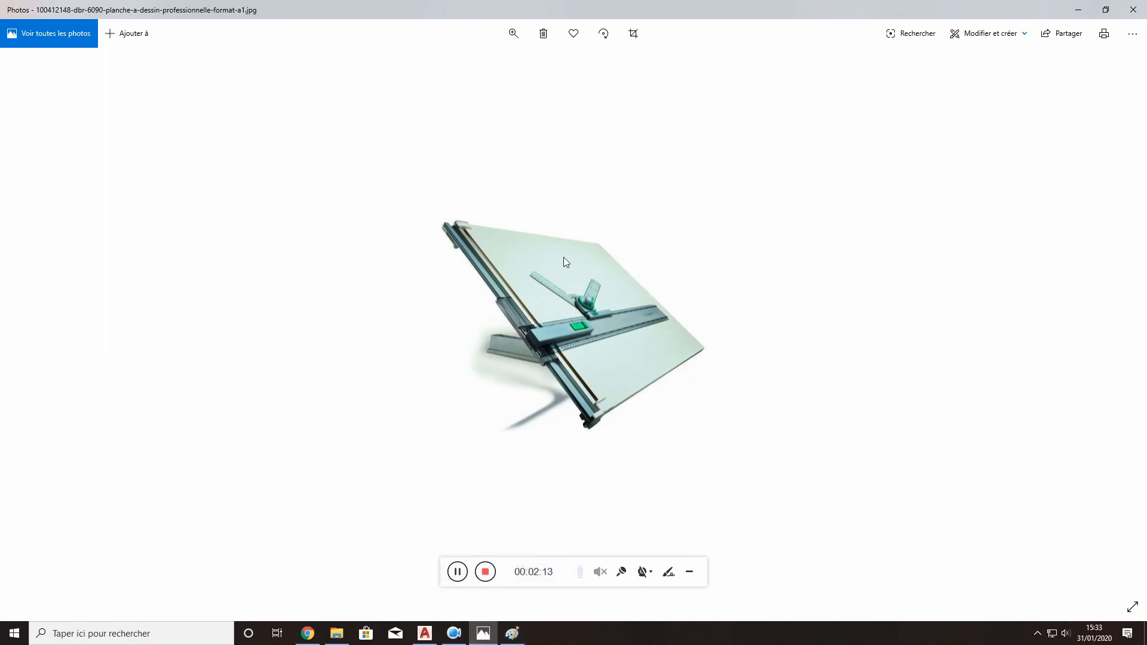
{"action": "left_click", "coordinate": [512, 634]}
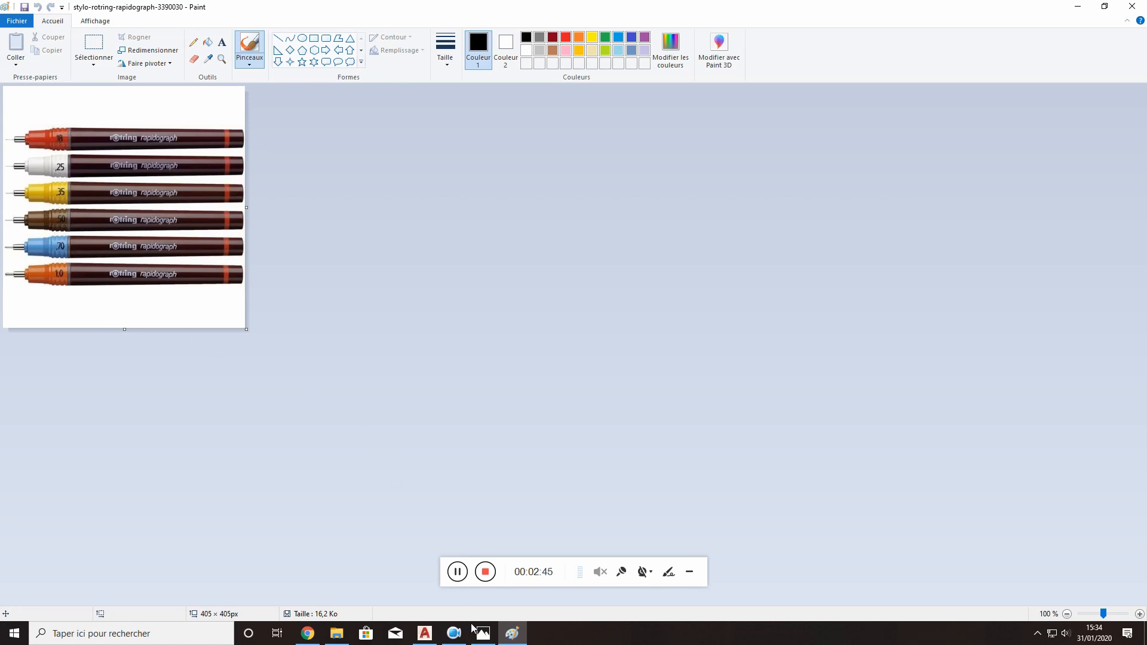
{"action": "mouse_move", "coordinate": [481, 638]}
{"action": "mouse_move", "coordinate": [427, 634]}
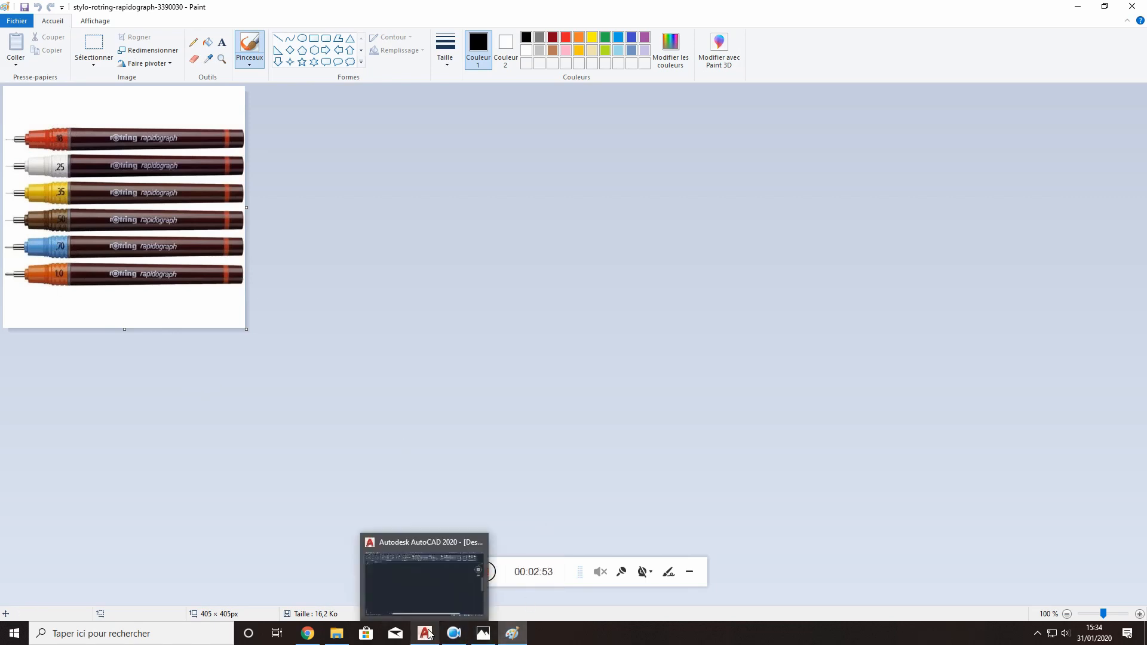
{"action": "left_click", "coordinate": [483, 633]}
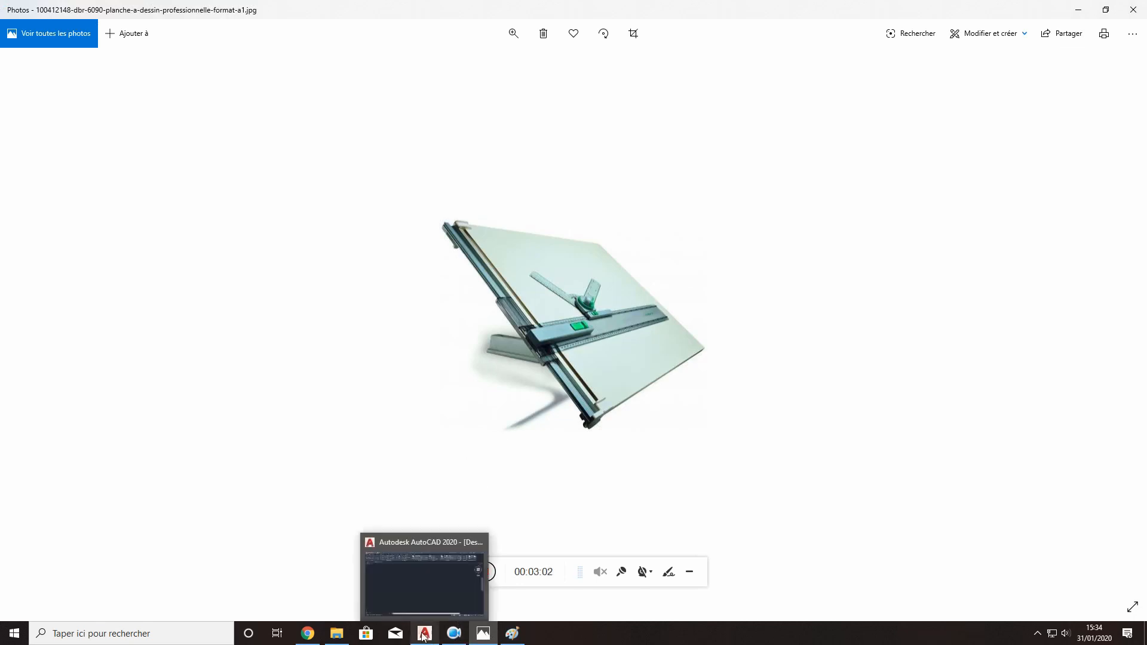
{"action": "left_click", "coordinate": [424, 633]}
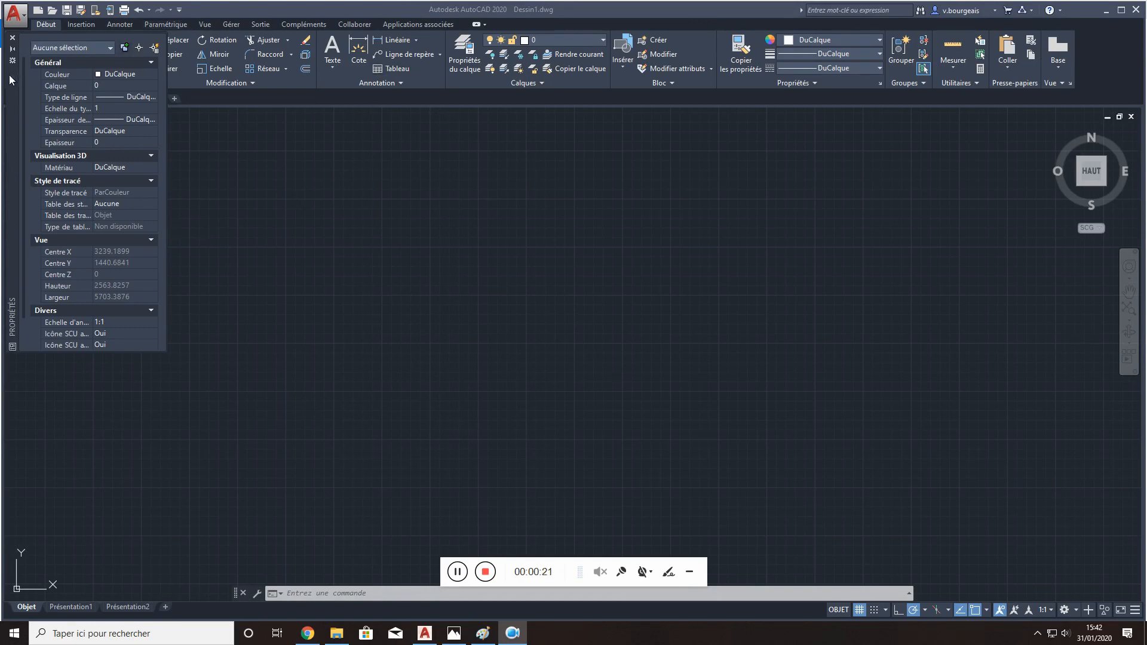
- Dock the Properties palette beside the drawing area, and draw a closed rectangle about 946 units wide from four separate lines
{"action": "left_click_drag", "start_coordinate": [11, 77], "coordinate": [1, 175]}
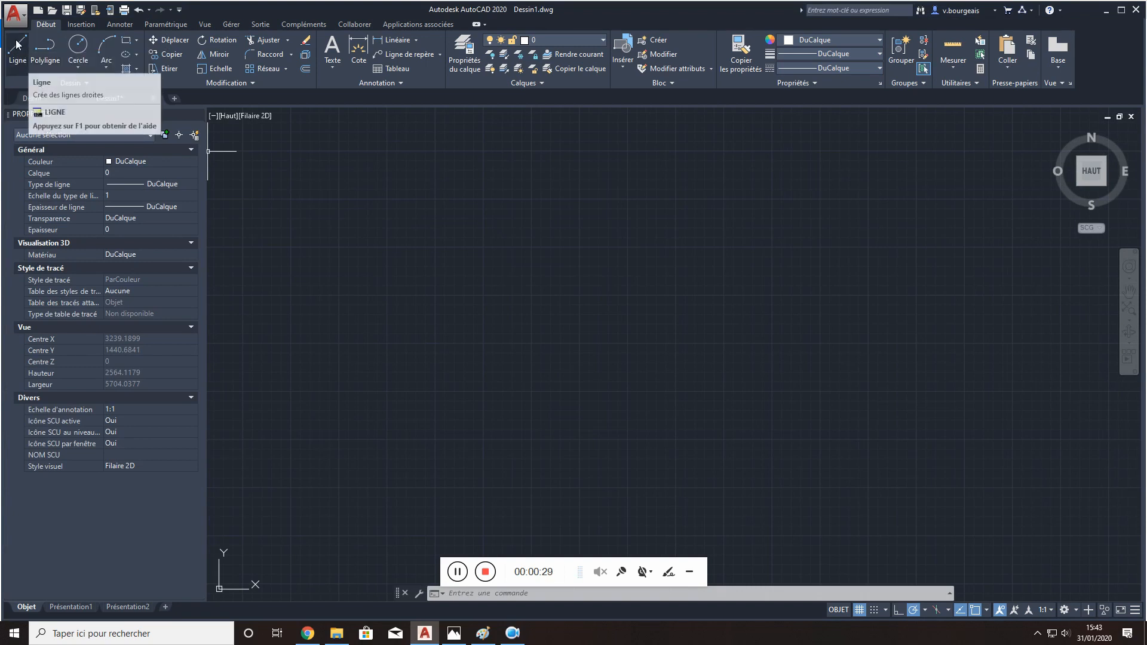
{"action": "left_click", "coordinate": [21, 48]}
{"action": "left_click", "coordinate": [409, 235]}
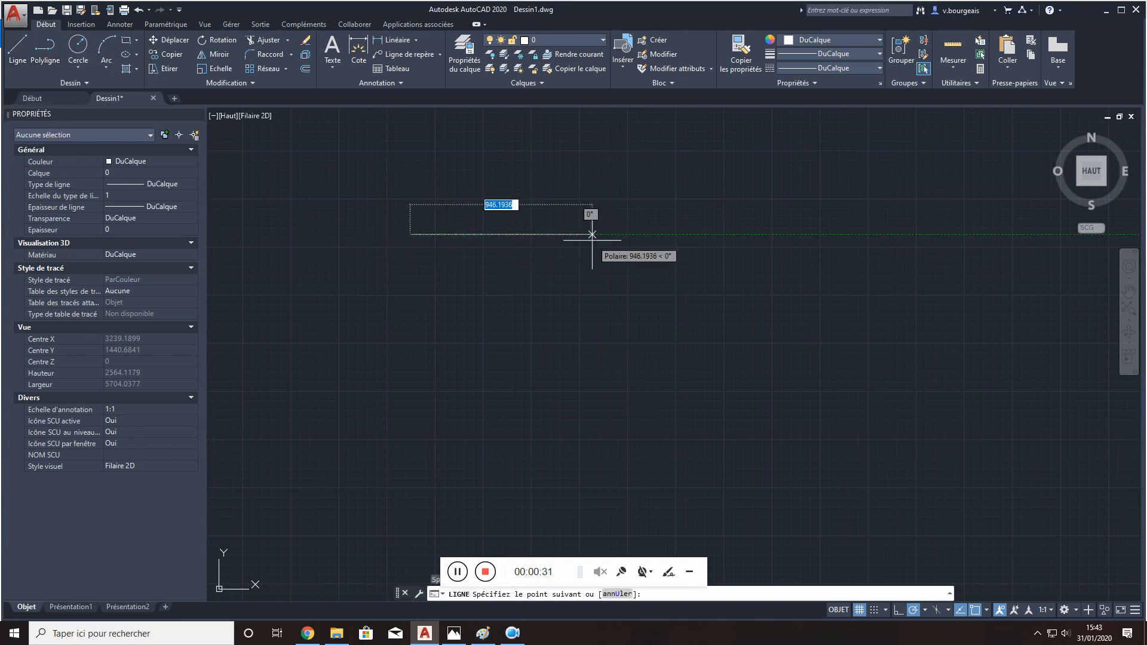
{"action": "left_click", "coordinate": [592, 235]}
{"action": "left_click", "coordinate": [592, 332]}
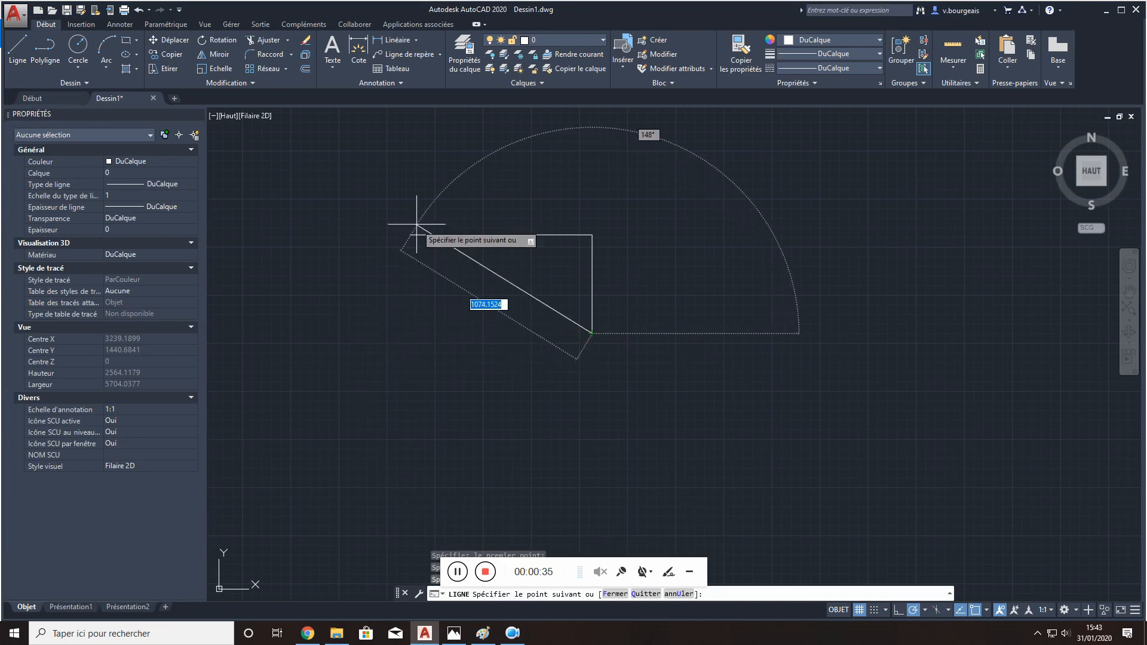
{"action": "left_click", "coordinate": [410, 333]}
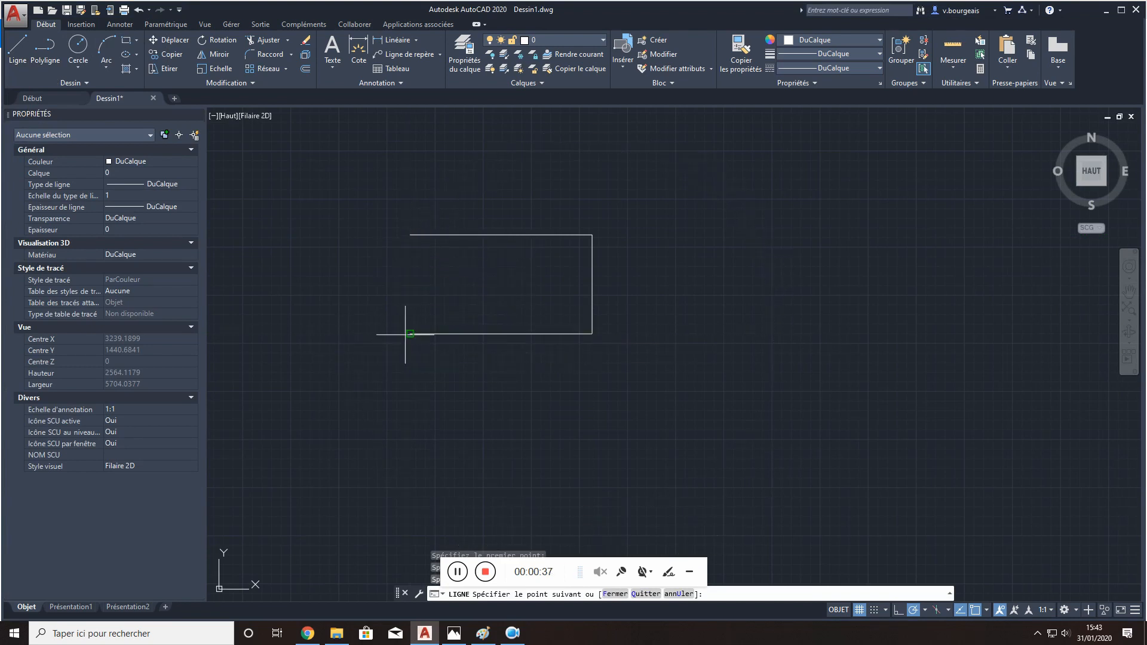
{"action": "left_click", "coordinate": [410, 235]}
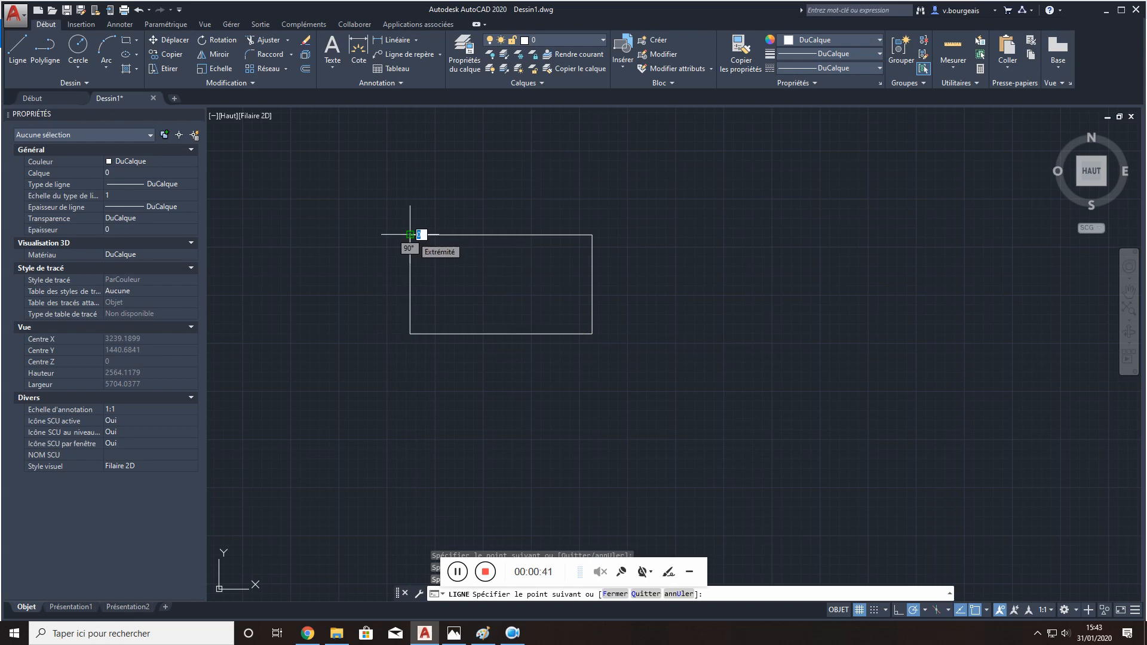
{"action": "key", "text": "Return"}
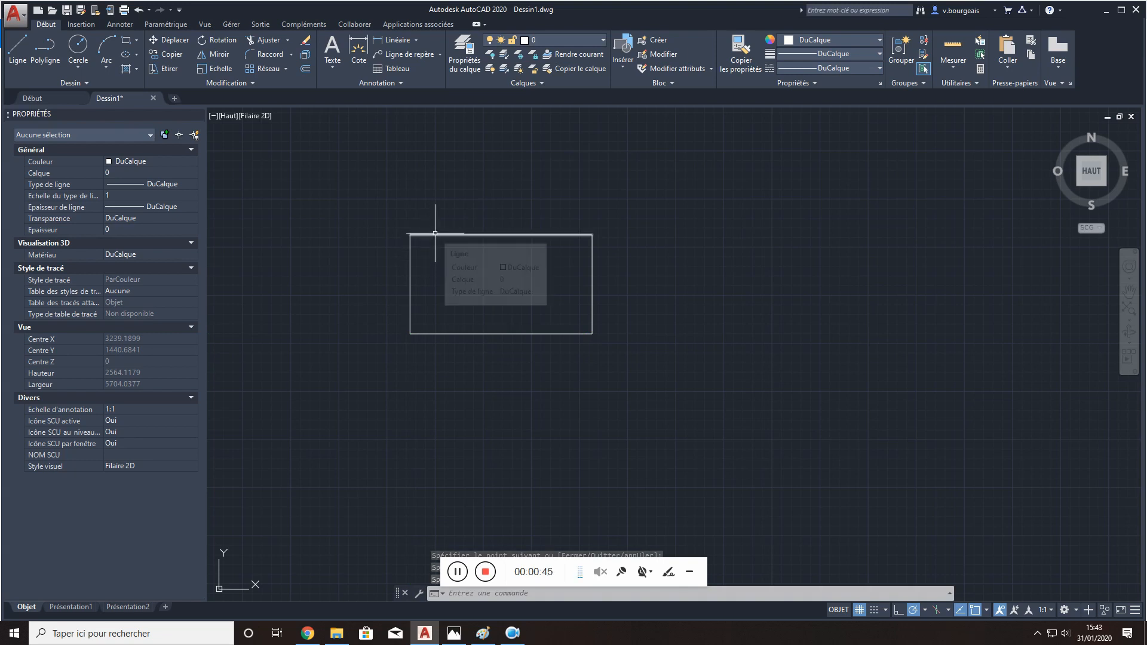
- Set the lineweight of the rectangle's top line to 0.13 mm and then to 0.40 mm
{"action": "left_click", "coordinate": [435, 234]}
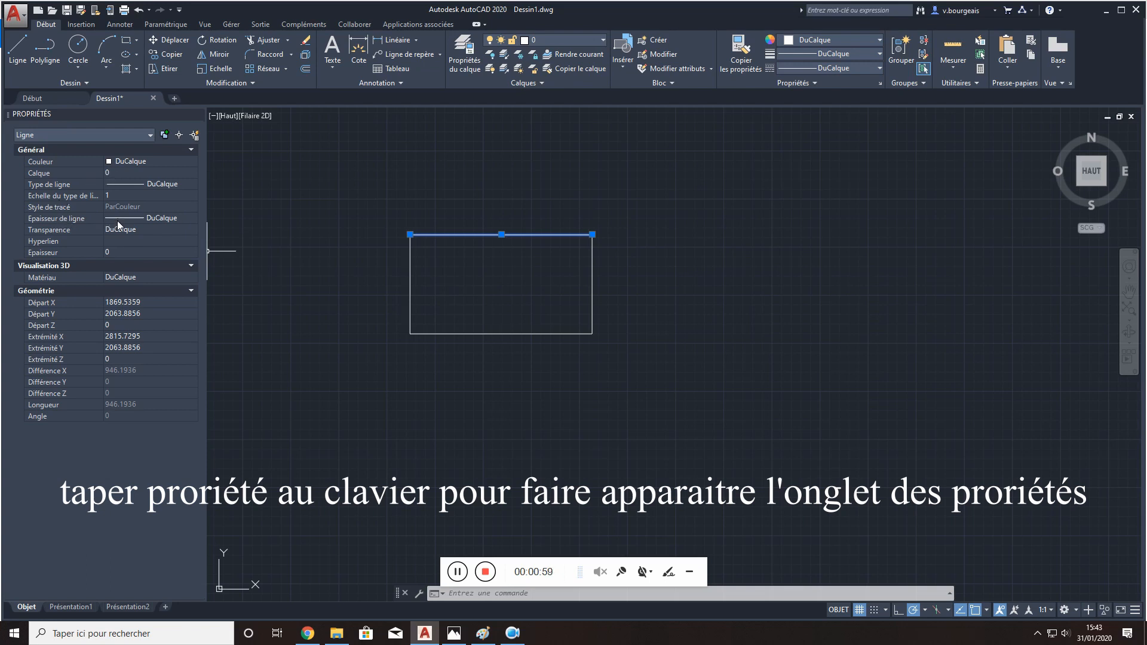
{"action": "left_click", "coordinate": [138, 216]}
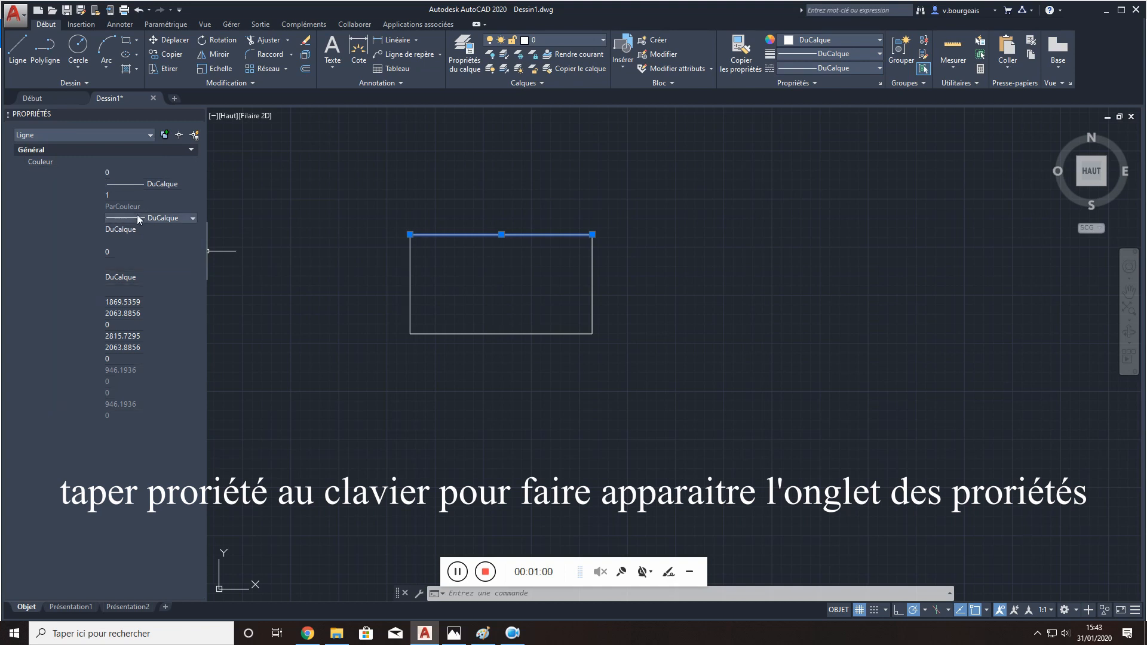
{"action": "left_click", "coordinate": [195, 217]}
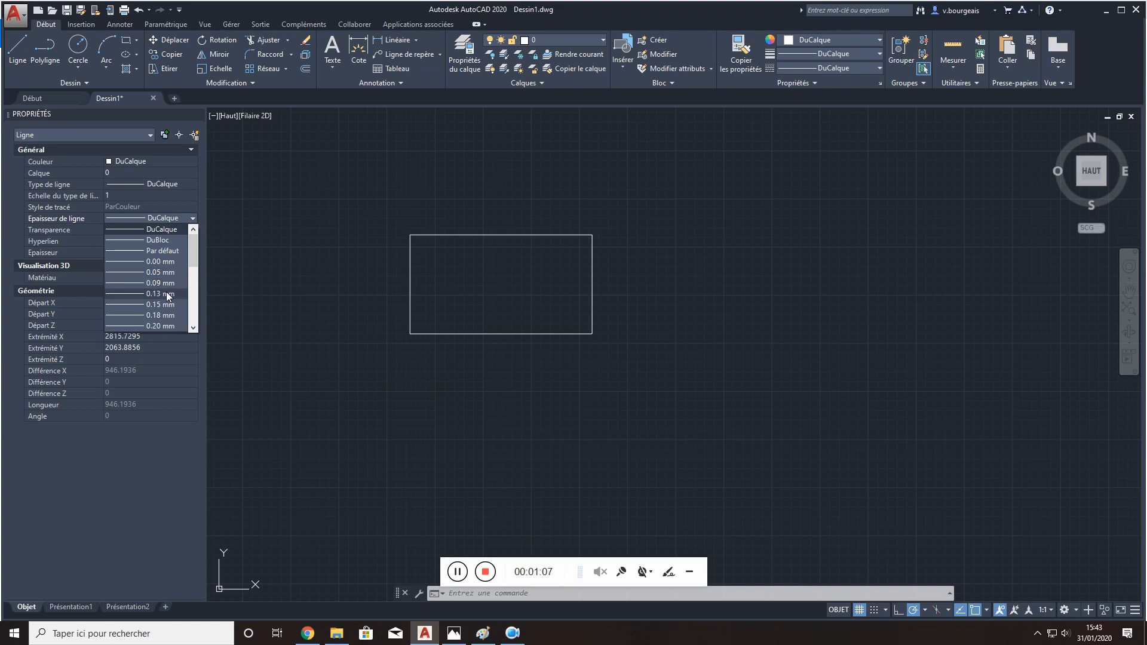
{"action": "left_click", "coordinate": [166, 293]}
{"action": "left_click", "coordinate": [192, 220]}
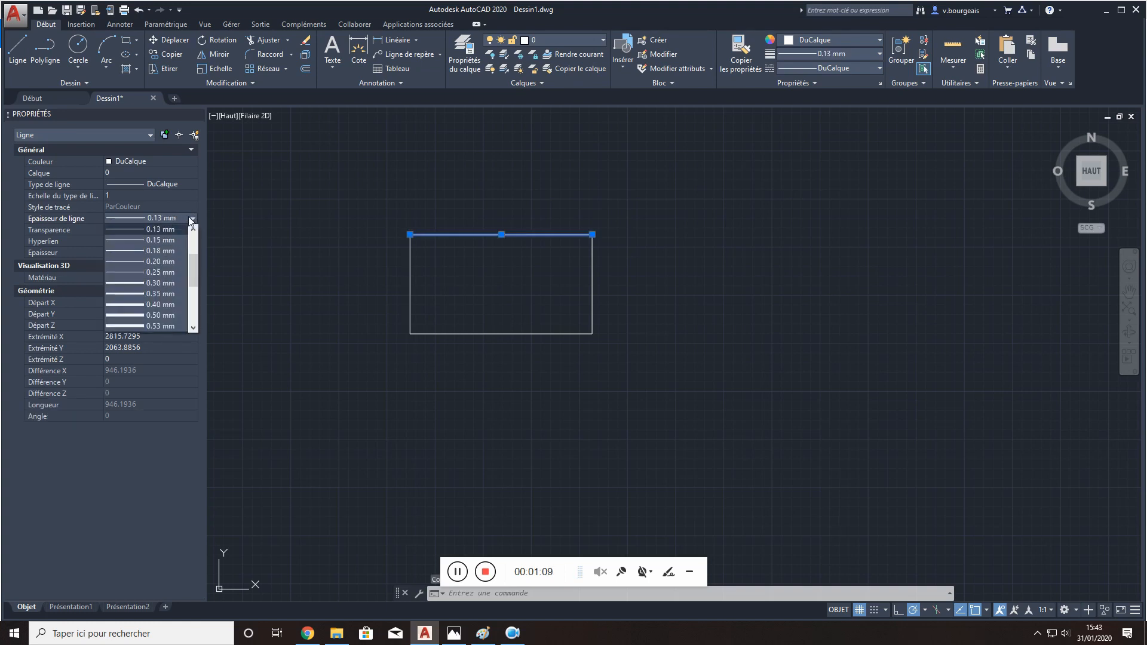
{"action": "left_click", "coordinate": [170, 305]}
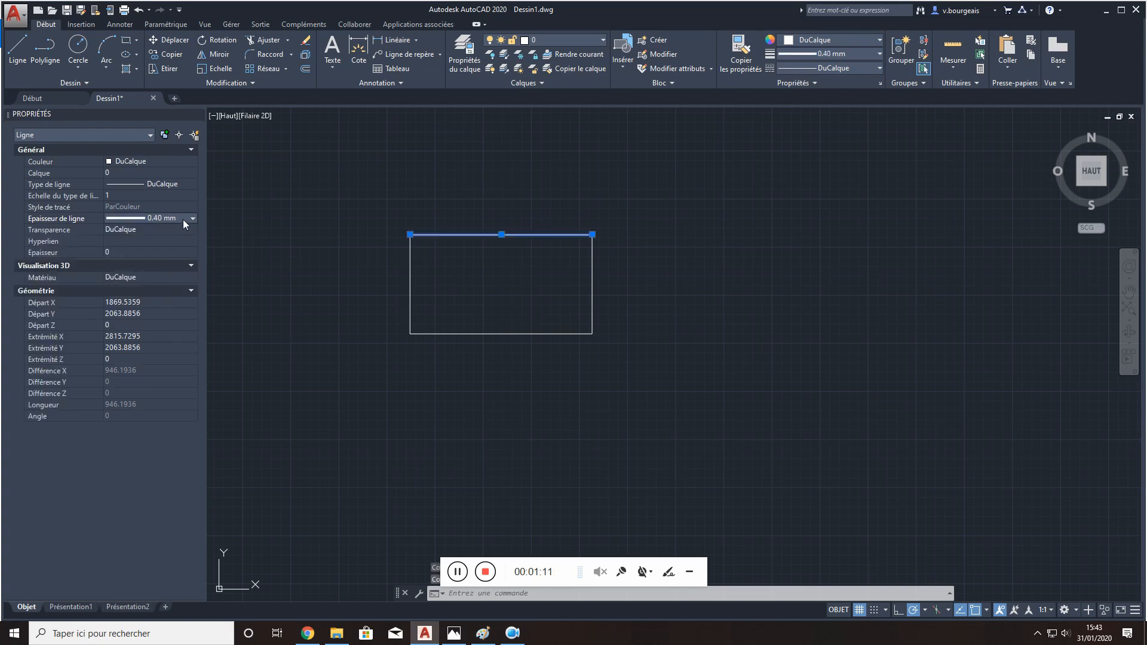
- Return the rectangle's top line to the DuCalque lineweight and deselect it
{"action": "left_click", "coordinate": [150, 219]}
{"action": "scroll", "coordinate": [142, 236], "scroll_direction": "up", "scroll_amount": 5}
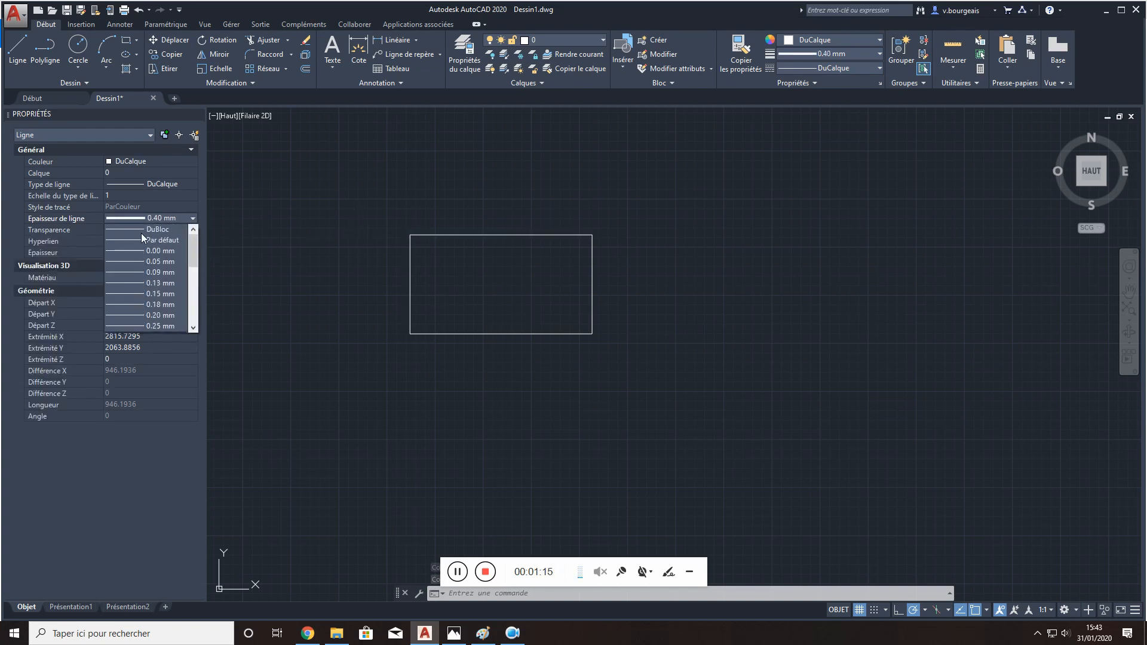
{"action": "left_click", "coordinate": [142, 232]}
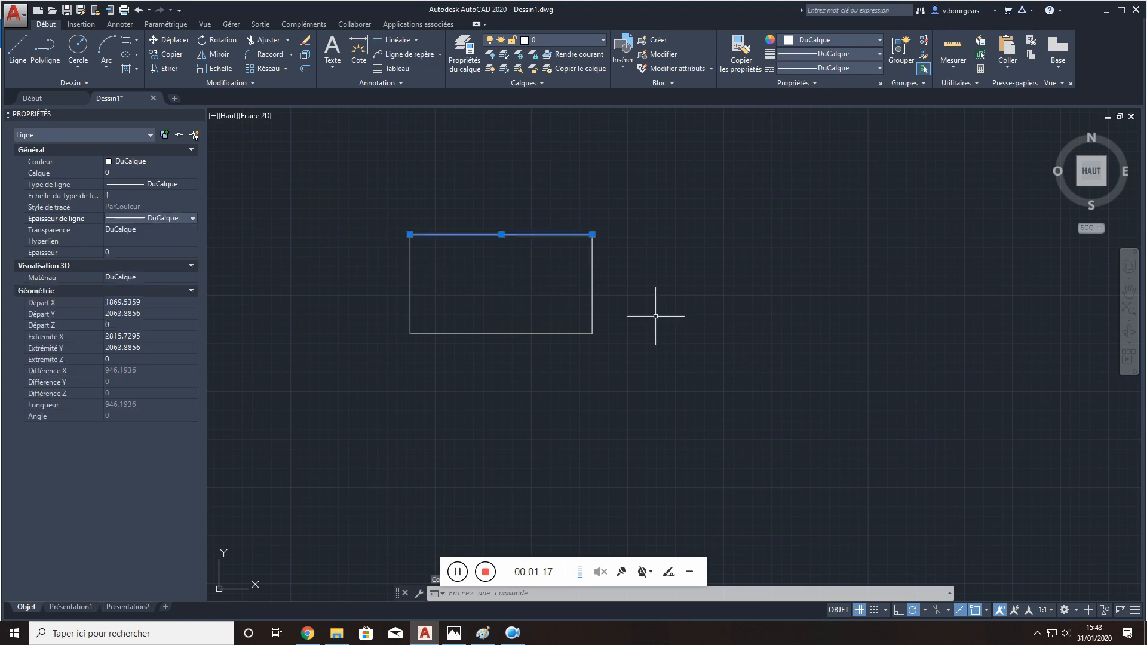
{"action": "key", "text": "Escape"}
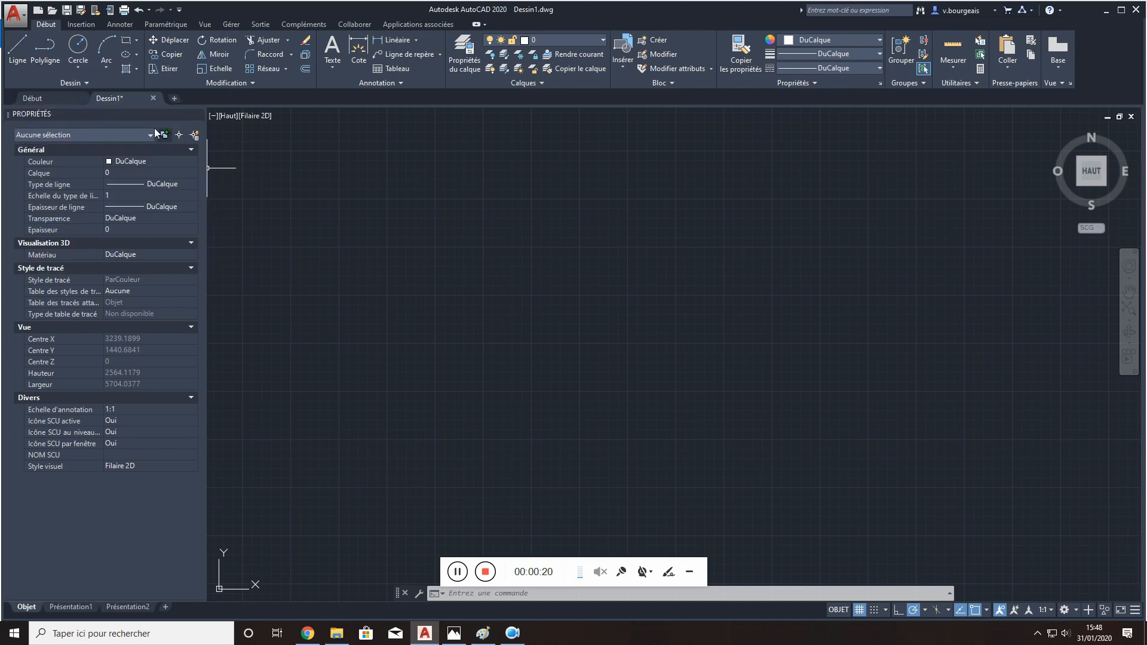
- Draw a single horizontal line with the Line command in the empty drawing
{"action": "left_click", "coordinate": [17, 49]}
{"action": "left_click", "coordinate": [372, 231]}
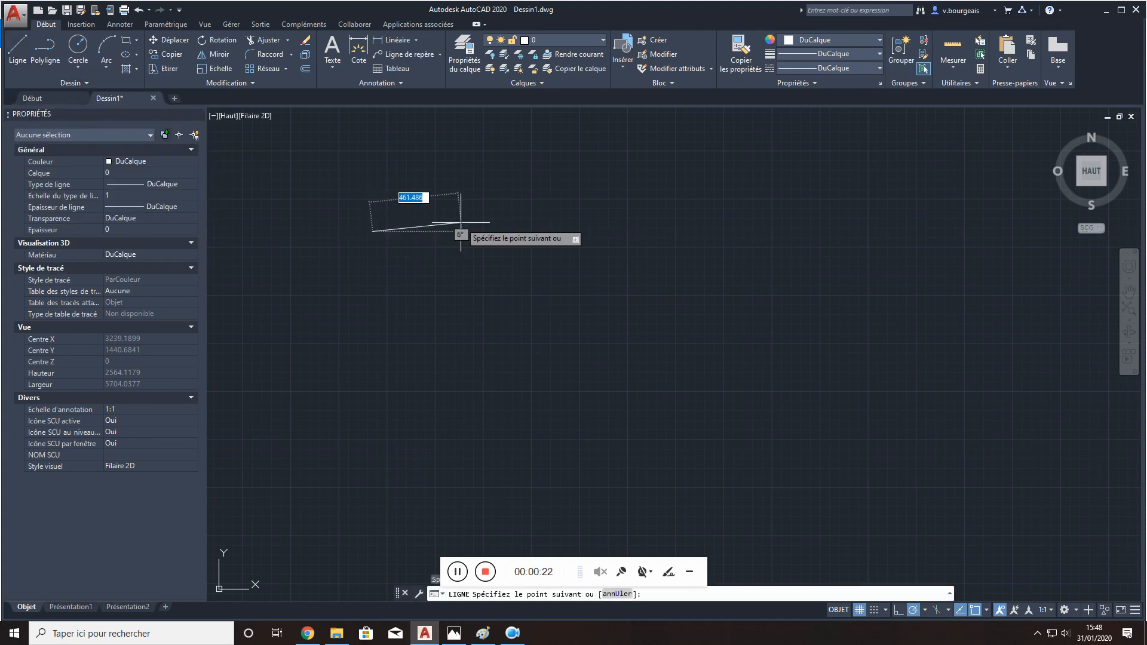
{"action": "left_click", "coordinate": [468, 232]}
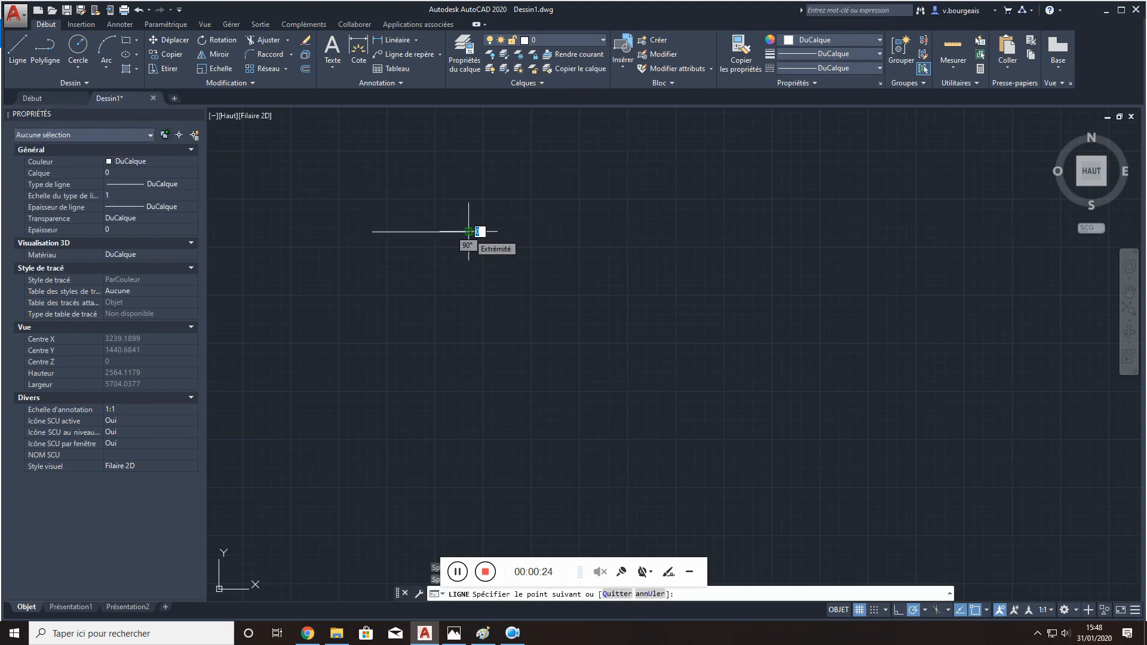
{"action": "key", "text": "Escape"}
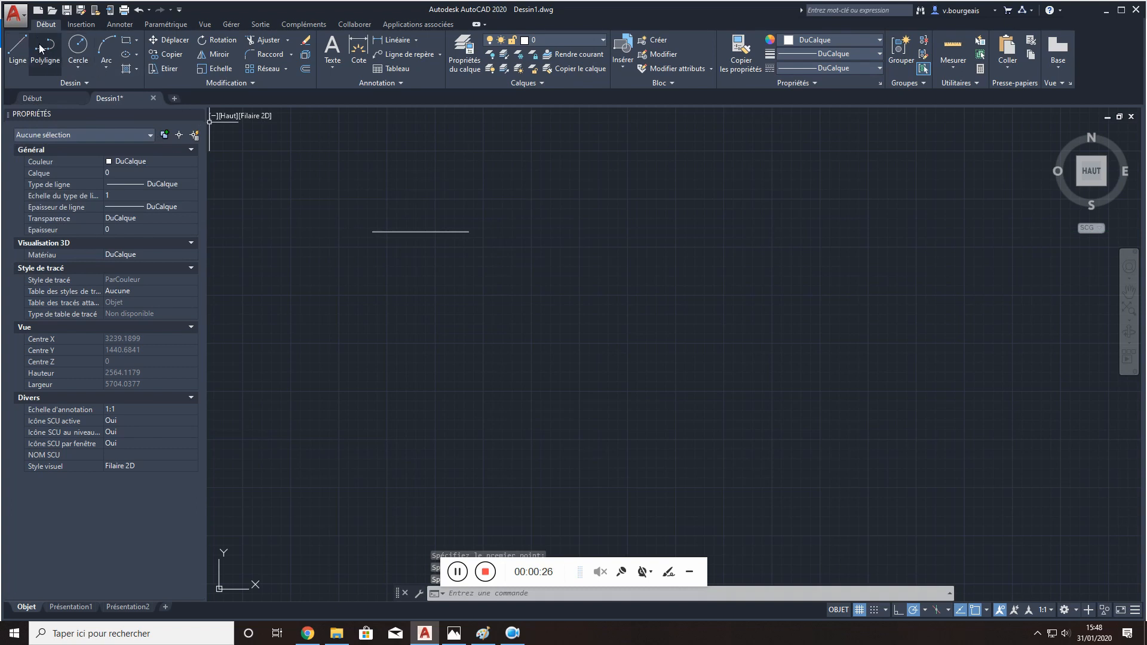
- Draw an open zigzag polyline of six segments, about 1915 units long, below the horizontal line, and check that it selects as one object
{"action": "left_click", "coordinate": [45, 60]}
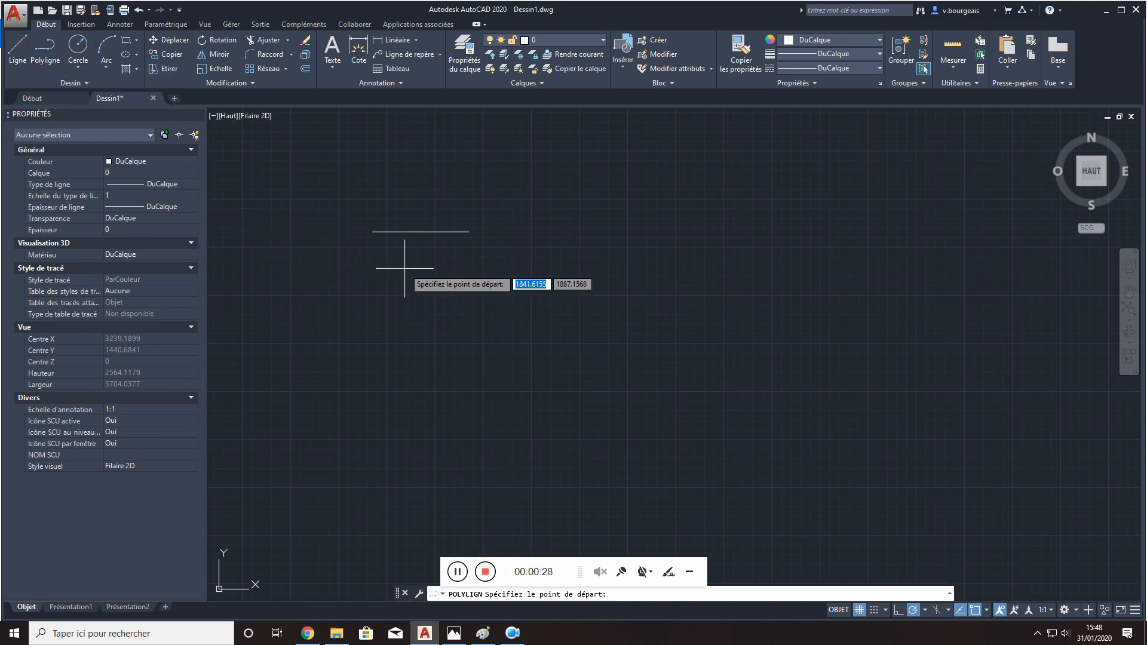
{"action": "left_click", "coordinate": [364, 275]}
{"action": "left_click", "coordinate": [415, 275]}
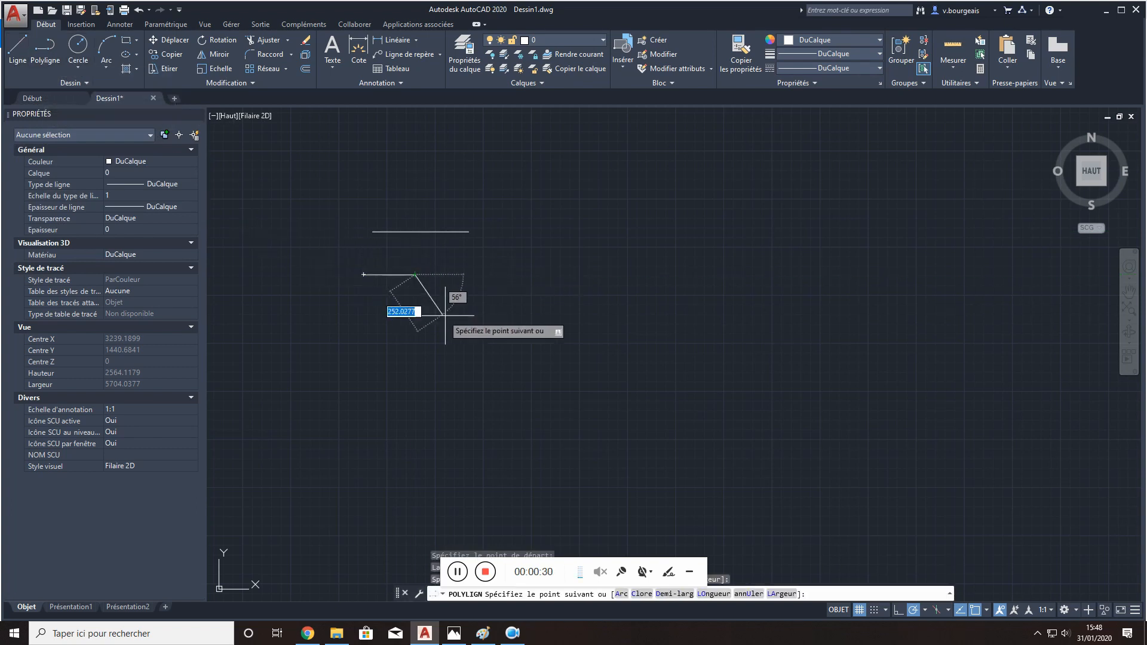
{"action": "left_click", "coordinate": [446, 317]}
{"action": "left_click", "coordinate": [520, 317]}
{"action": "left_click", "coordinate": [529, 294]}
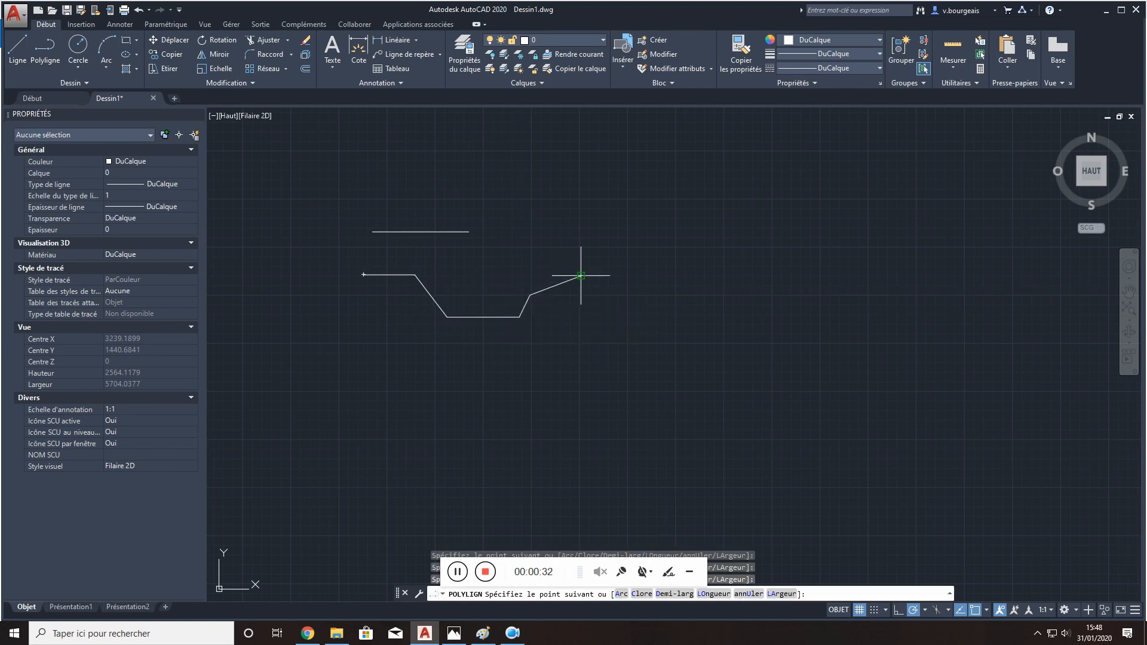
{"action": "left_click", "coordinate": [580, 275]}
{"action": "left_click", "coordinate": [692, 294]}
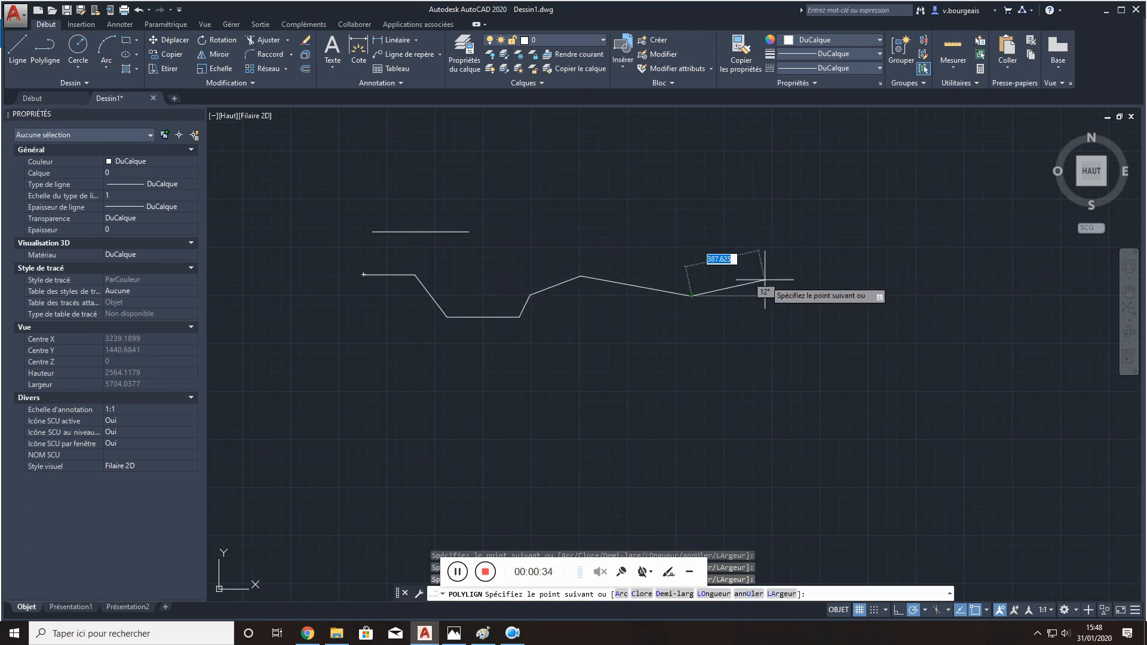
{"action": "key", "text": "Escape"}
{"action": "left_click", "coordinate": [645, 289]}
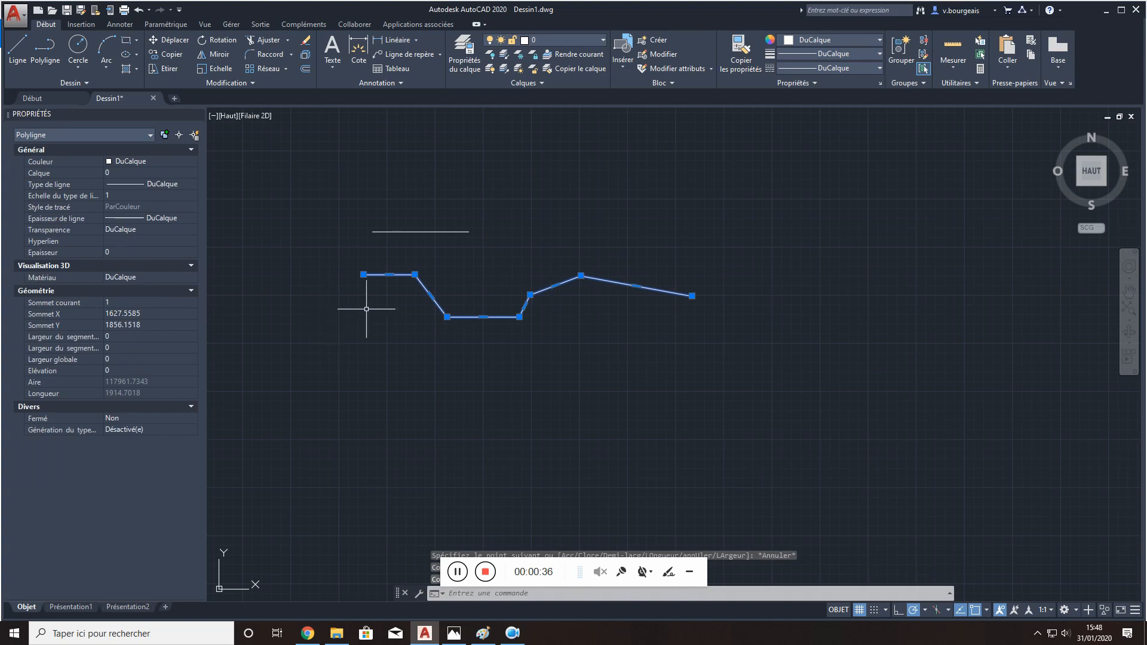
{"action": "key", "text": "Escape"}
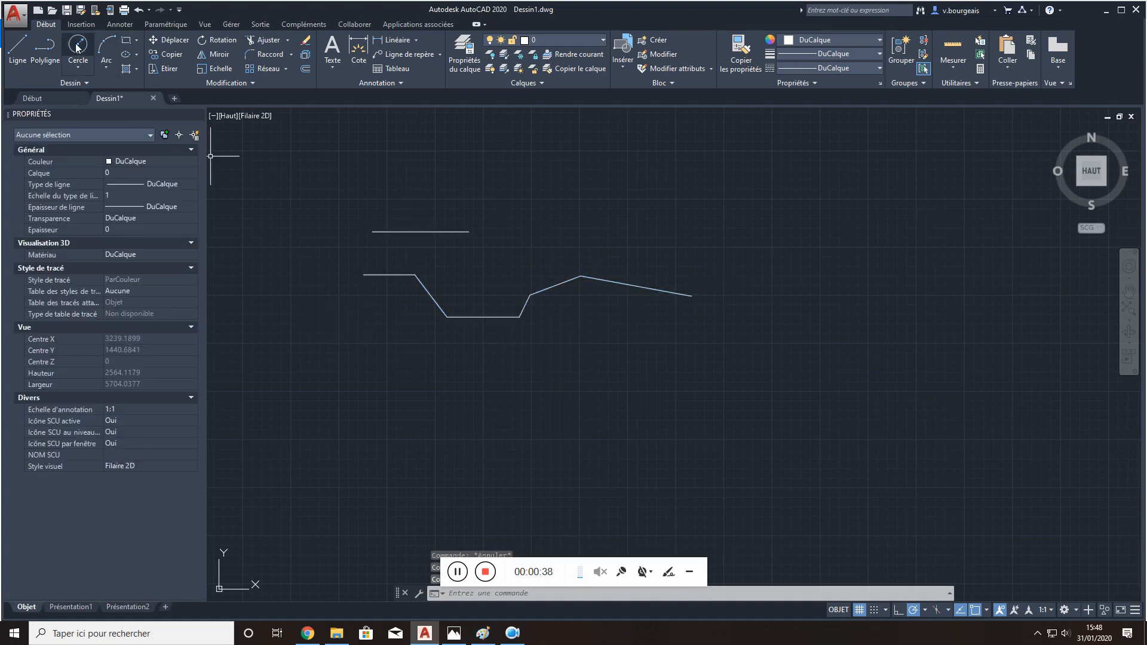
- Continue the upper horizontal line from its end with five connected segments using the Line command, forming an open zigzag
{"action": "left_click", "coordinate": [18, 49]}
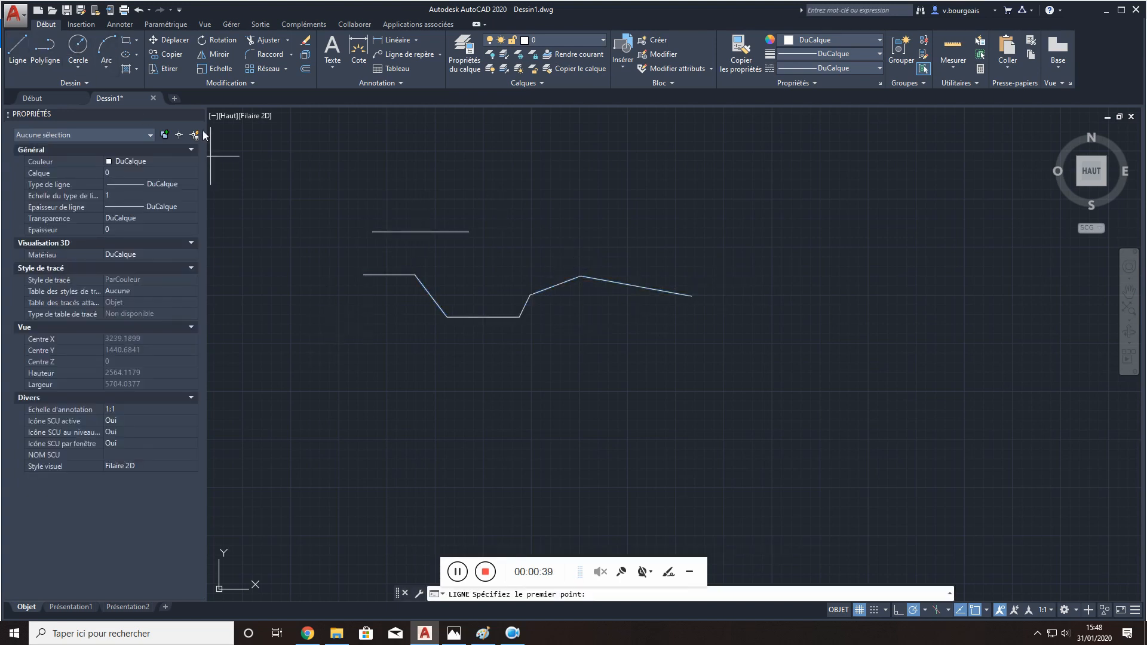
{"action": "left_click", "coordinate": [468, 231]}
{"action": "left_click", "coordinate": [490, 196]}
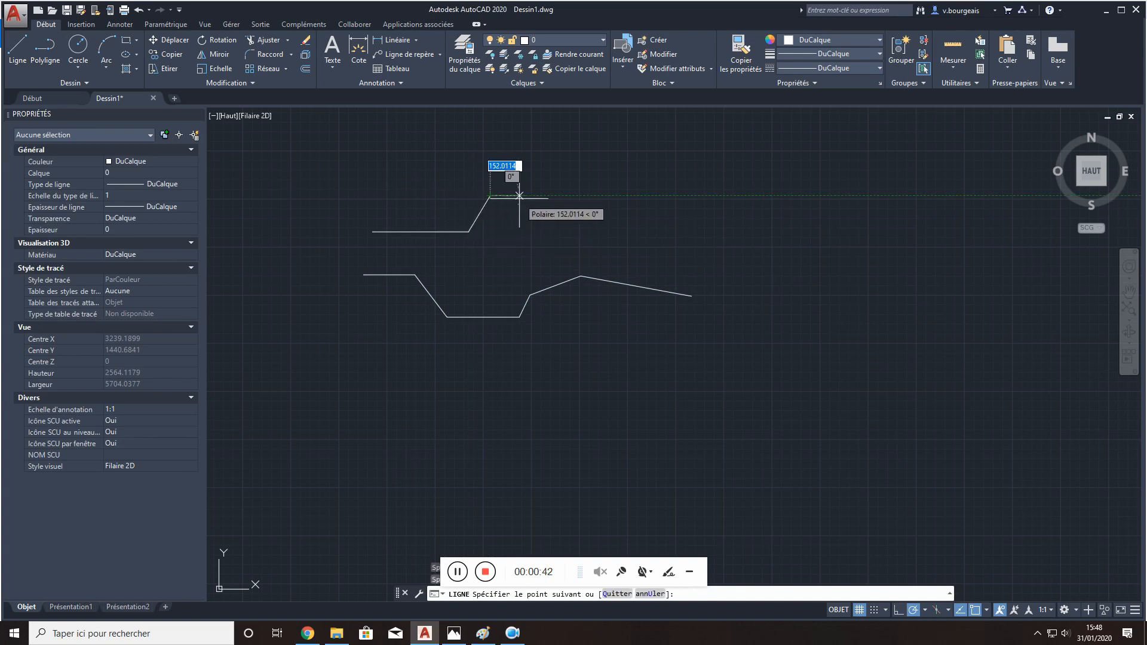
{"action": "left_click", "coordinate": [561, 196]}
{"action": "left_click", "coordinate": [584, 237]}
{"action": "left_click", "coordinate": [665, 228]}
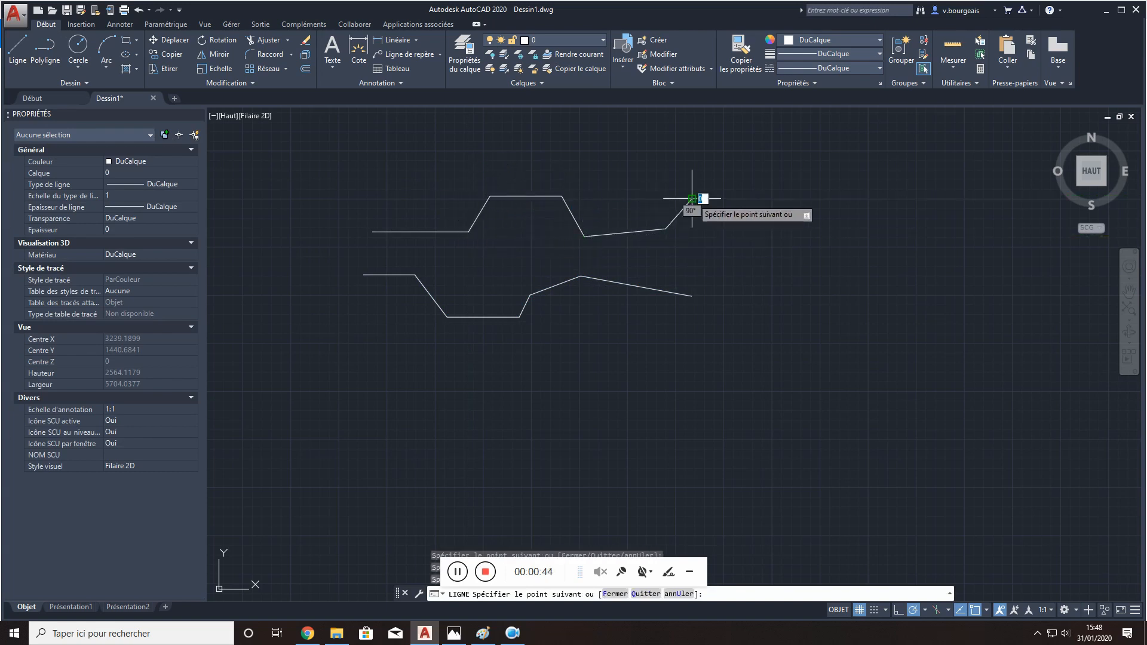
{"action": "left_click", "coordinate": [692, 198]}
{"action": "key", "text": "Return"}
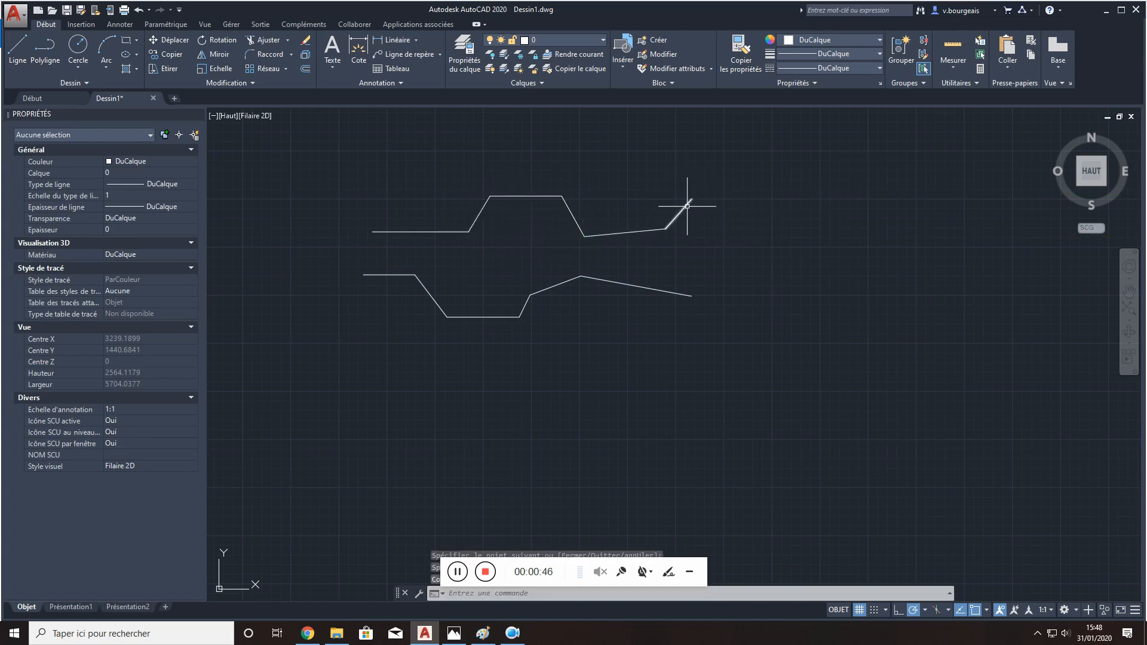
- Select the segments of the upper zigzag one at a time to check that each is a separate line
{"action": "left_click", "coordinate": [687, 206]}
{"action": "key", "text": "Escape"}
{"action": "left_click", "coordinate": [620, 233]}
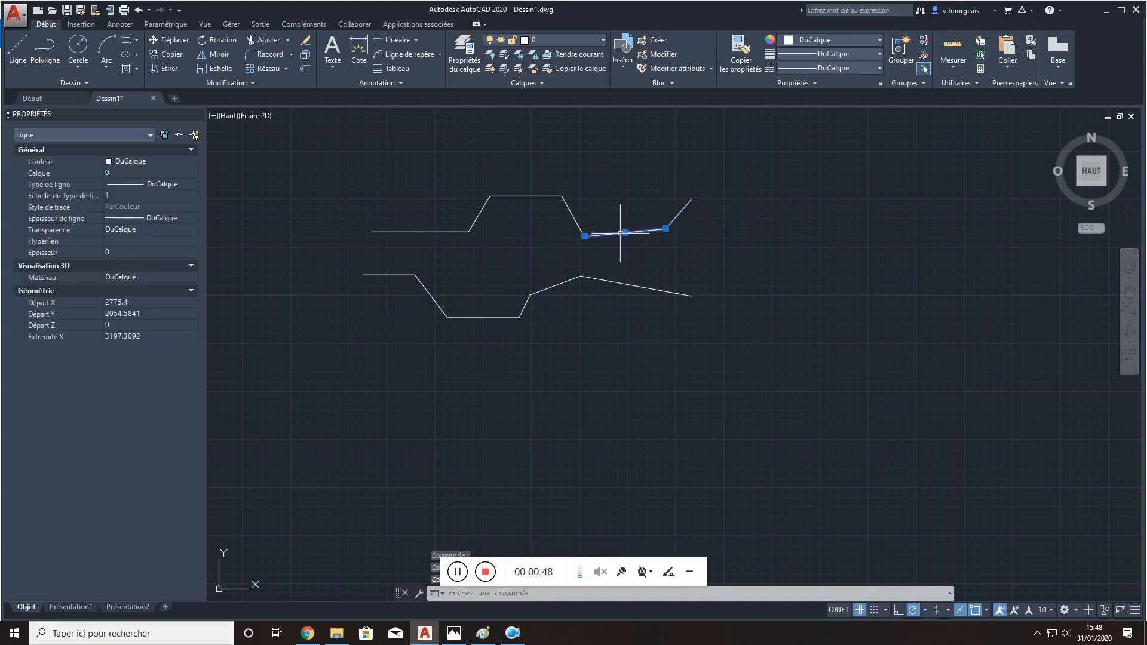
{"action": "key", "text": "Escape"}
{"action": "left_click", "coordinate": [581, 223]}
{"action": "left_click", "coordinate": [558, 205]}
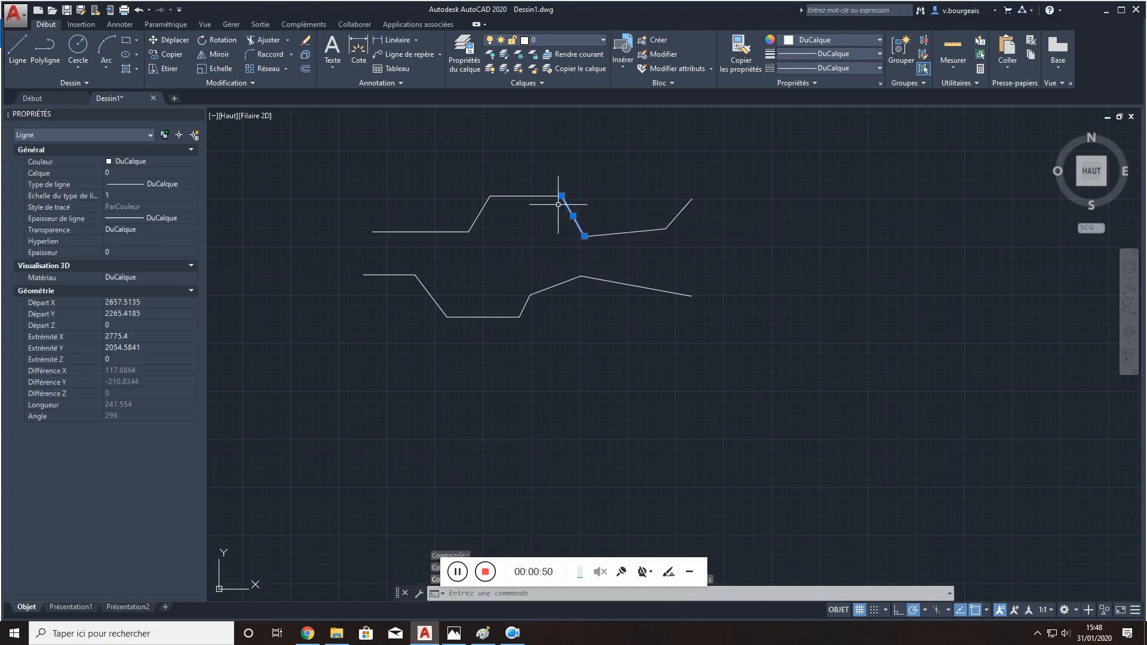
{"action": "key", "text": "Escape"}
- Select the lower zigzag polyline as a whole to compare it with the separate lines, then deselect it
{"action": "left_click", "coordinate": [545, 289]}
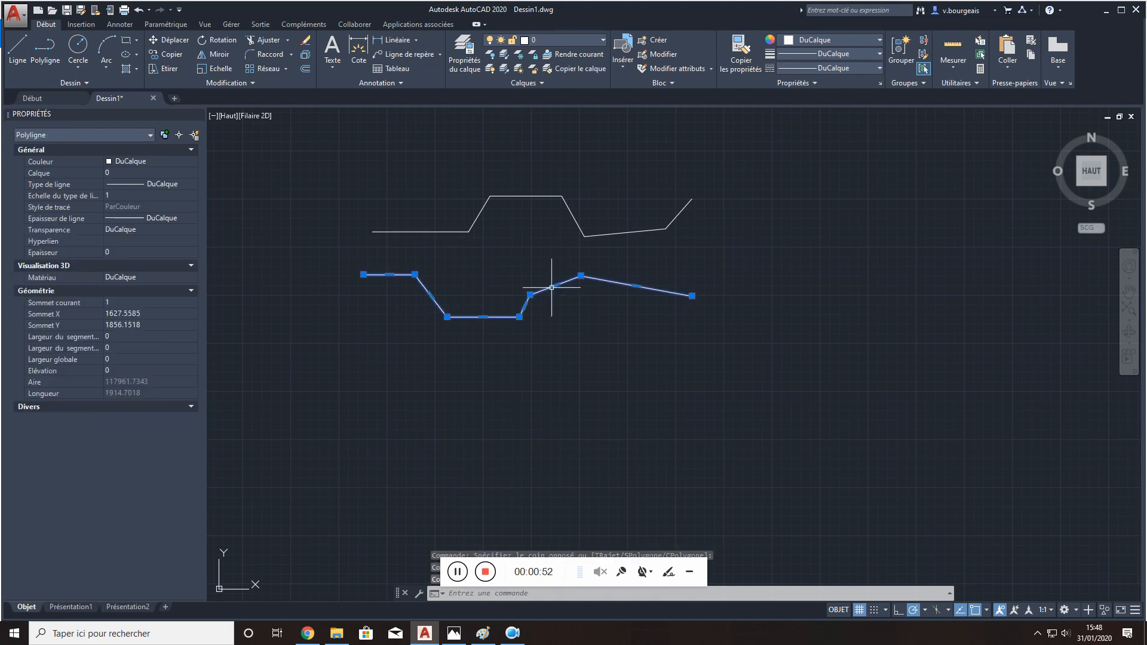
{"action": "key", "text": "Escape"}
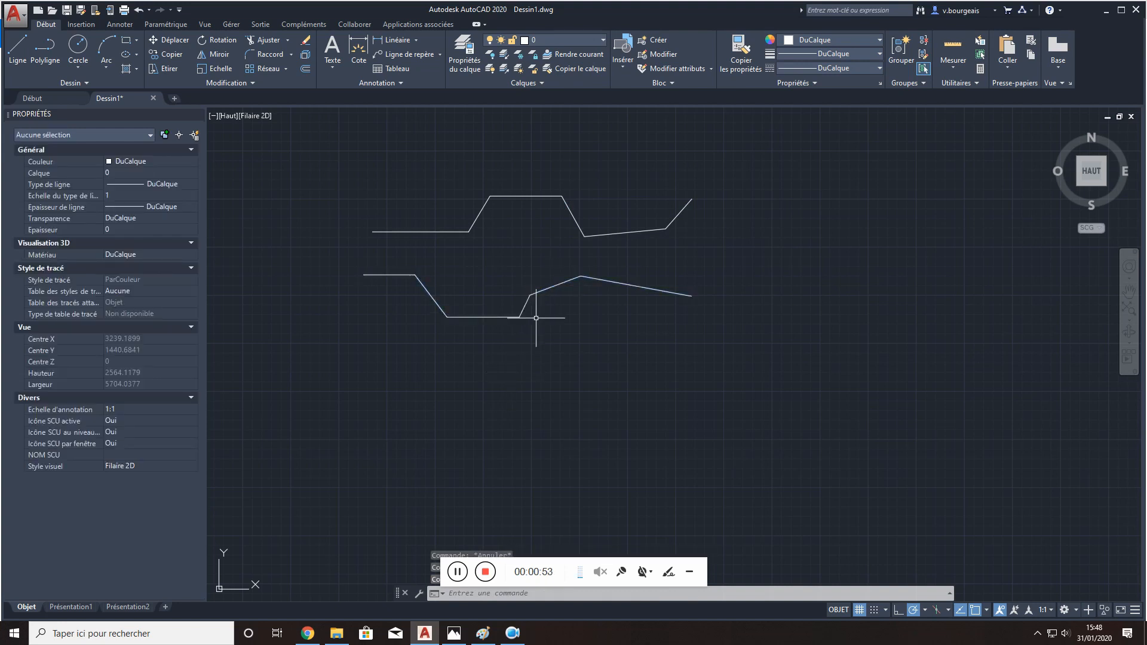
{"action": "left_click", "coordinate": [558, 283]}
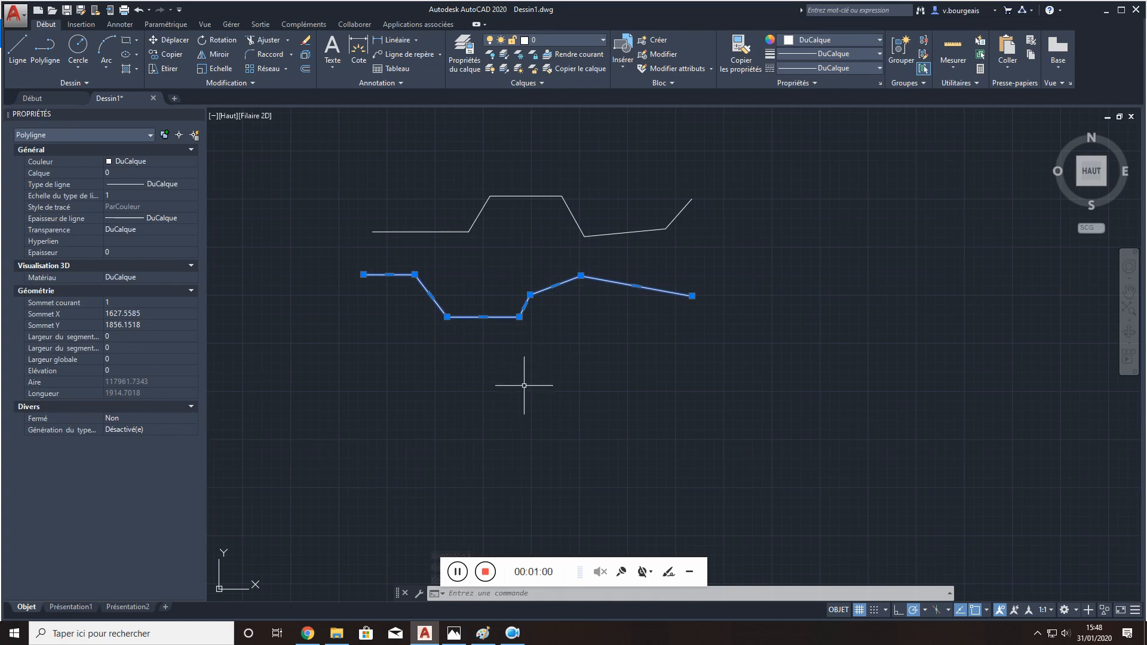
{"action": "key", "text": "Escape"}
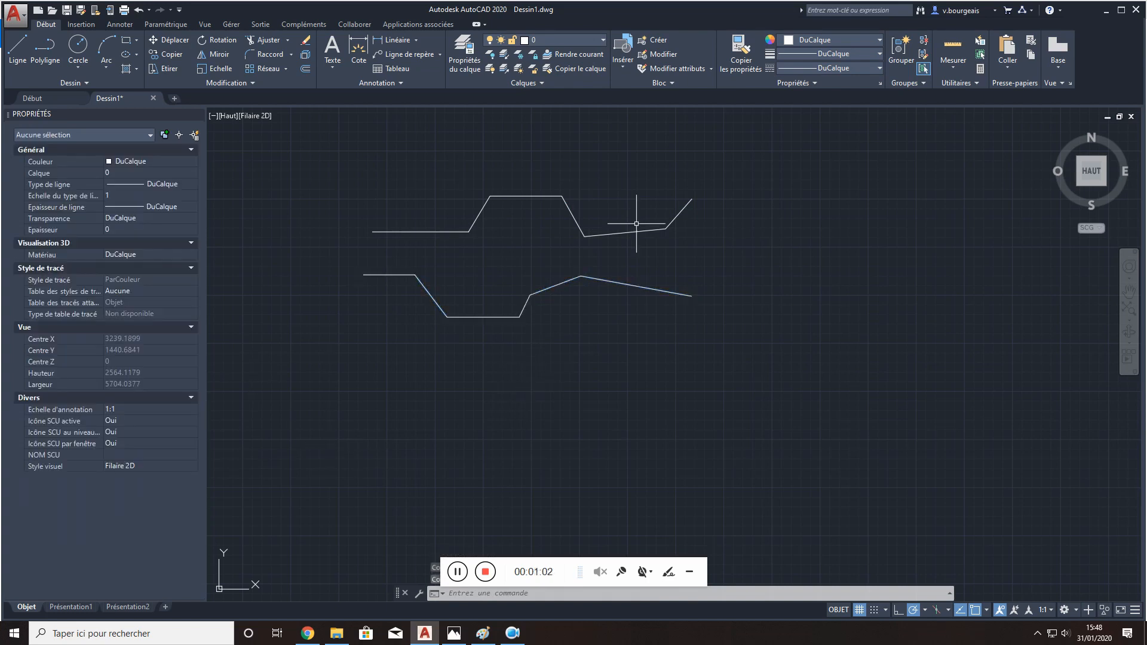
- Select the upper zigzag's first two segments together, then the lower polyline, to compare their properties, and clear the selection
{"action": "left_click", "coordinate": [423, 231]}
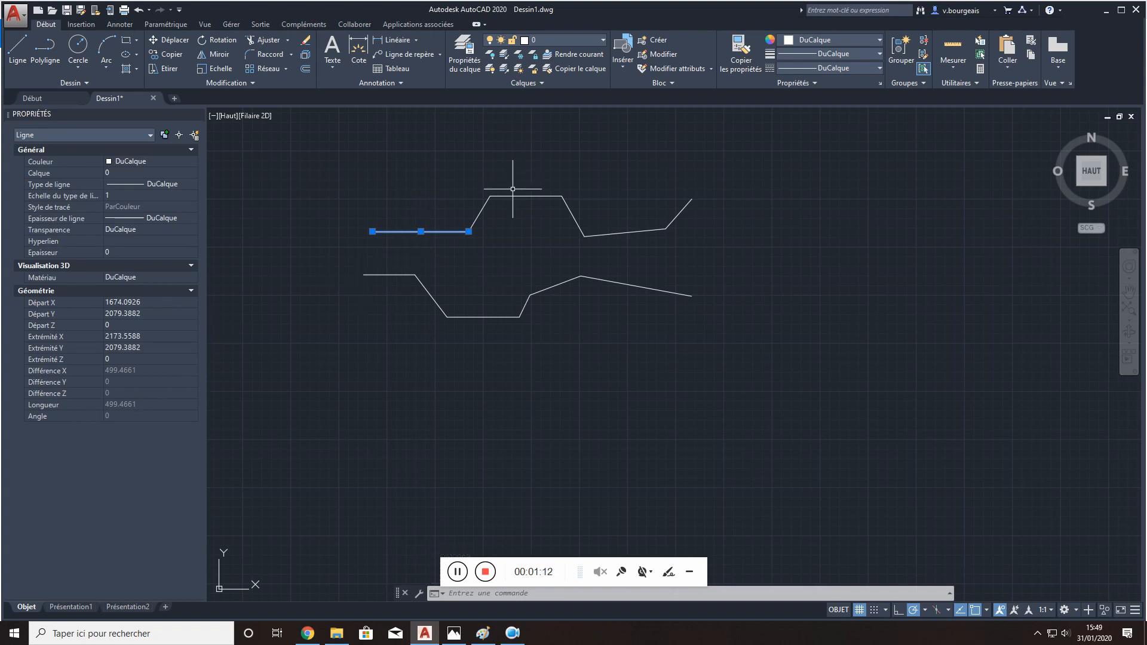
{"action": "left_click", "coordinate": [486, 215]}
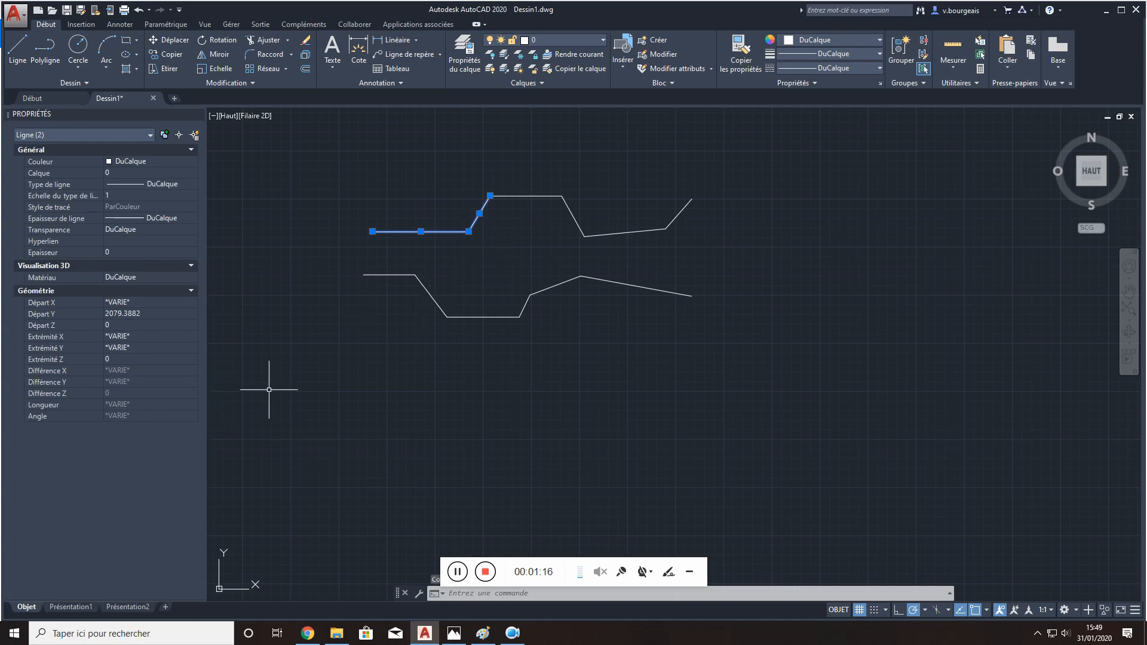
{"action": "key", "text": "Escape"}
{"action": "left_click", "coordinate": [522, 313]}
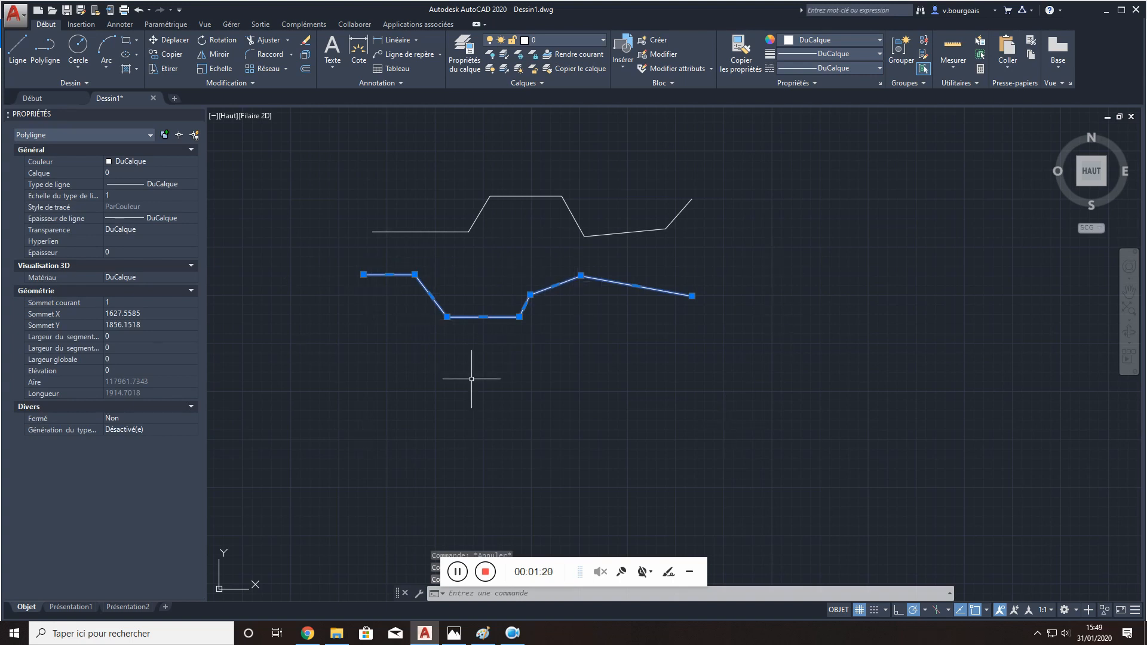
{"action": "key", "text": "Escape"}
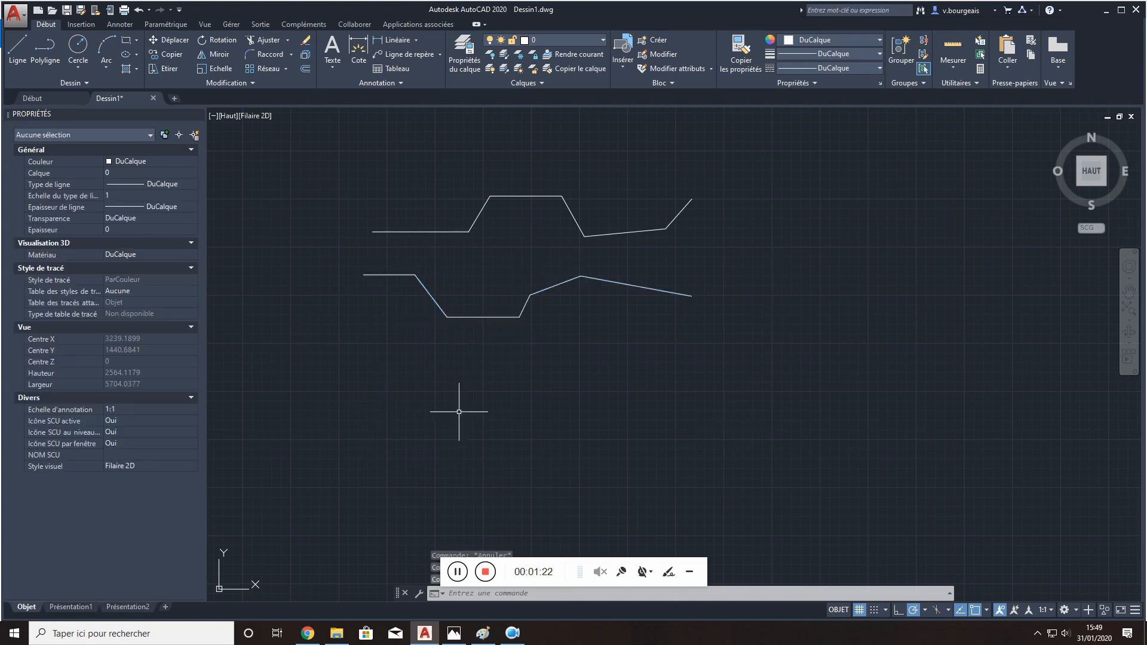
- Draw a circle with a radius of about 320 units below the zigzag polyline
{"action": "left_click", "coordinate": [78, 66]}
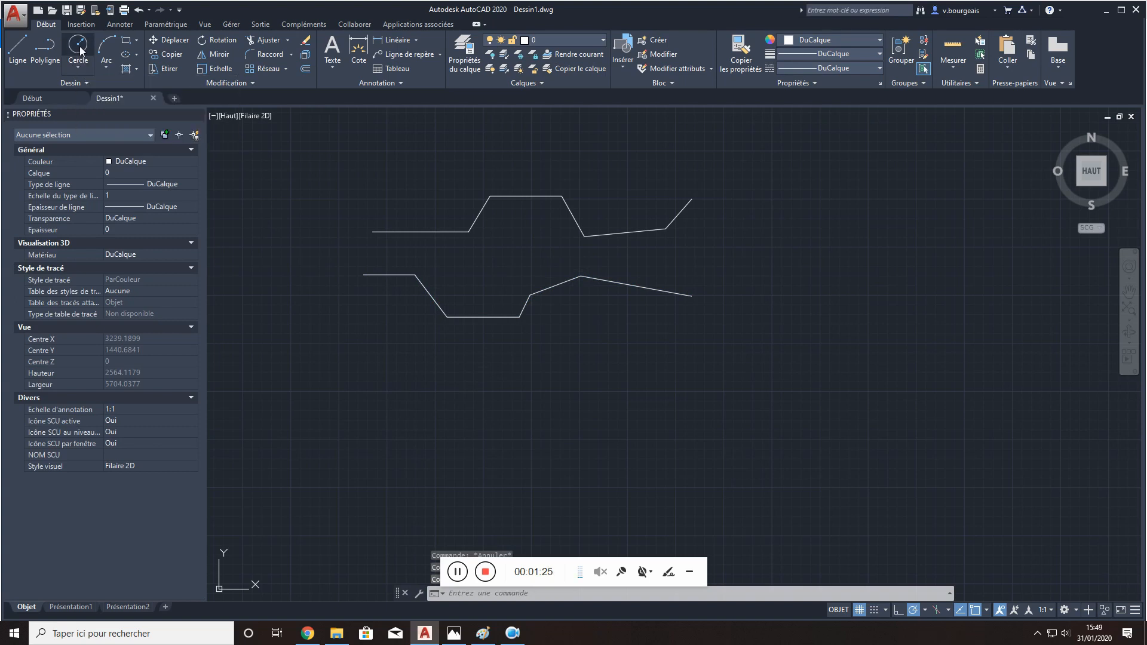
{"action": "left_click", "coordinate": [489, 448]}
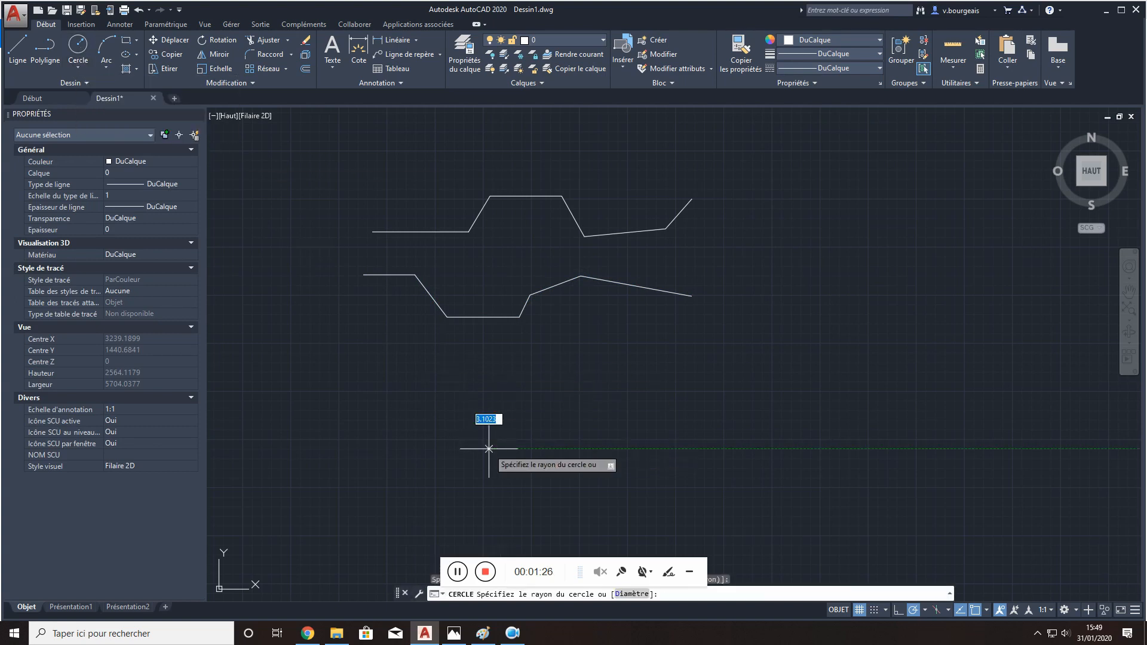
{"action": "left_click", "coordinate": [541, 417]}
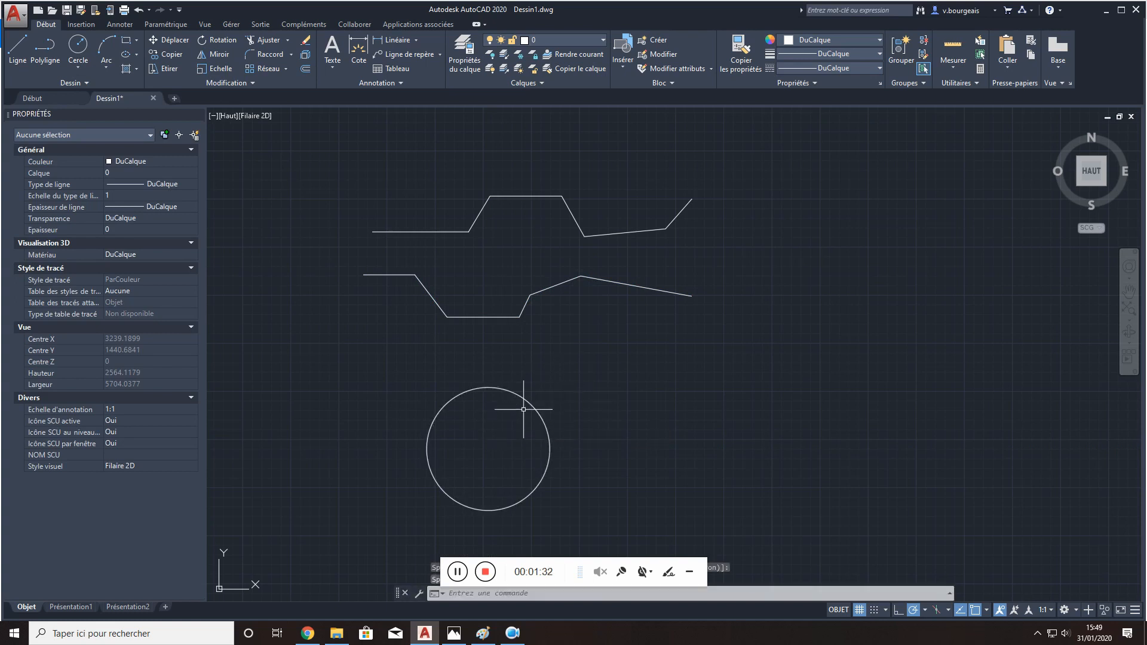
- Draw a bowl-shaped arc through three points beside the circle with the 3-point Arc command
{"action": "left_click", "coordinate": [109, 71]}
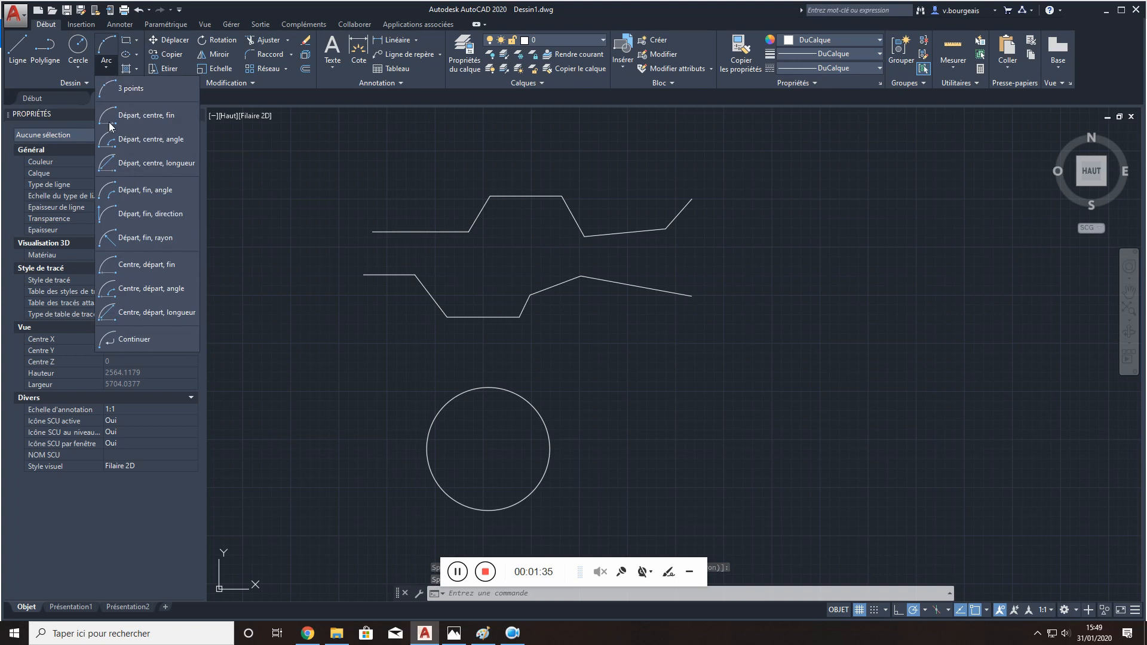
{"action": "left_click", "coordinate": [131, 90]}
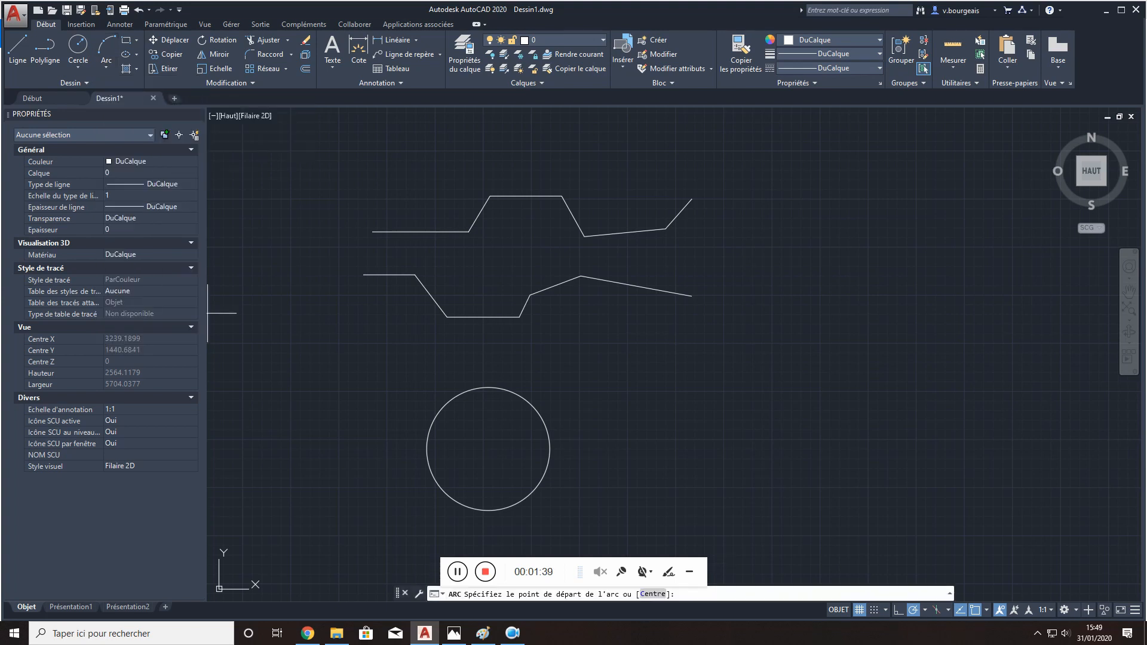
{"action": "left_click", "coordinate": [666, 390]}
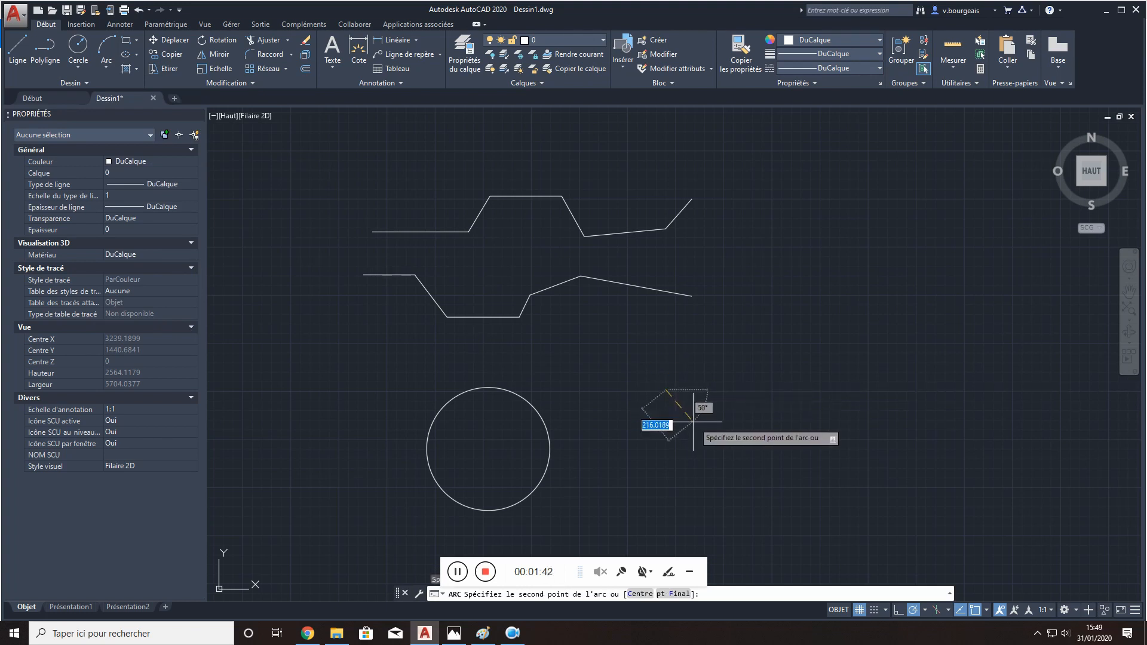
{"action": "left_click", "coordinate": [753, 434]}
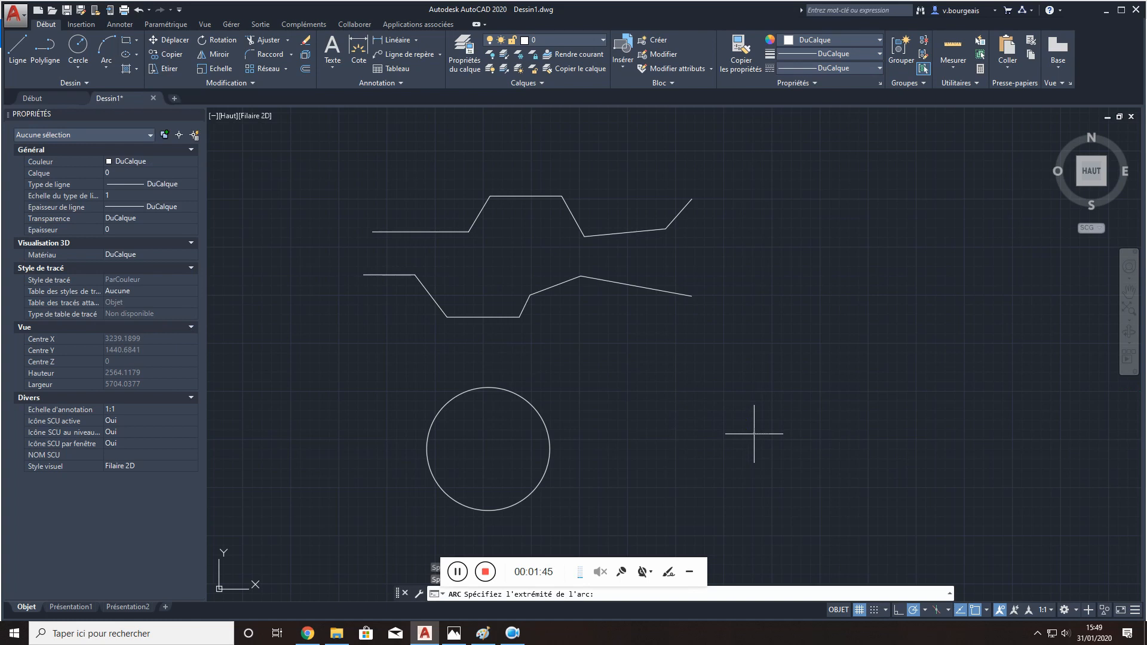
{"action": "left_click", "coordinate": [843, 392]}
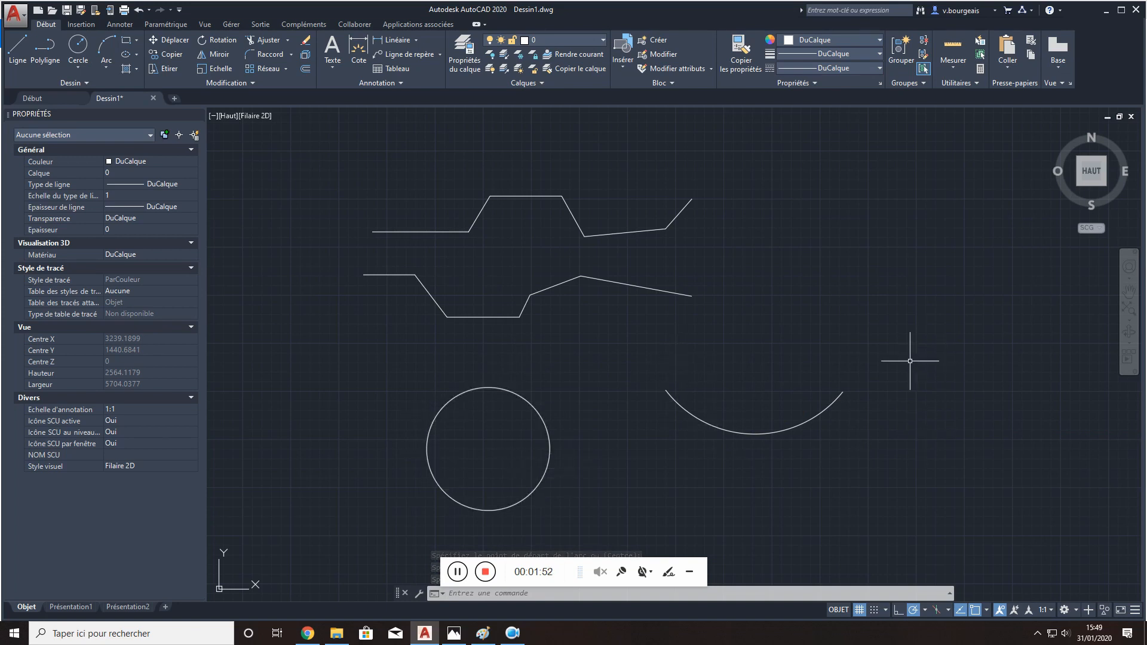
- Draw a quarter-circle arc by start, centre and end, above and beyond the outer end of the three-point arc
{"action": "left_click", "coordinate": [109, 70]}
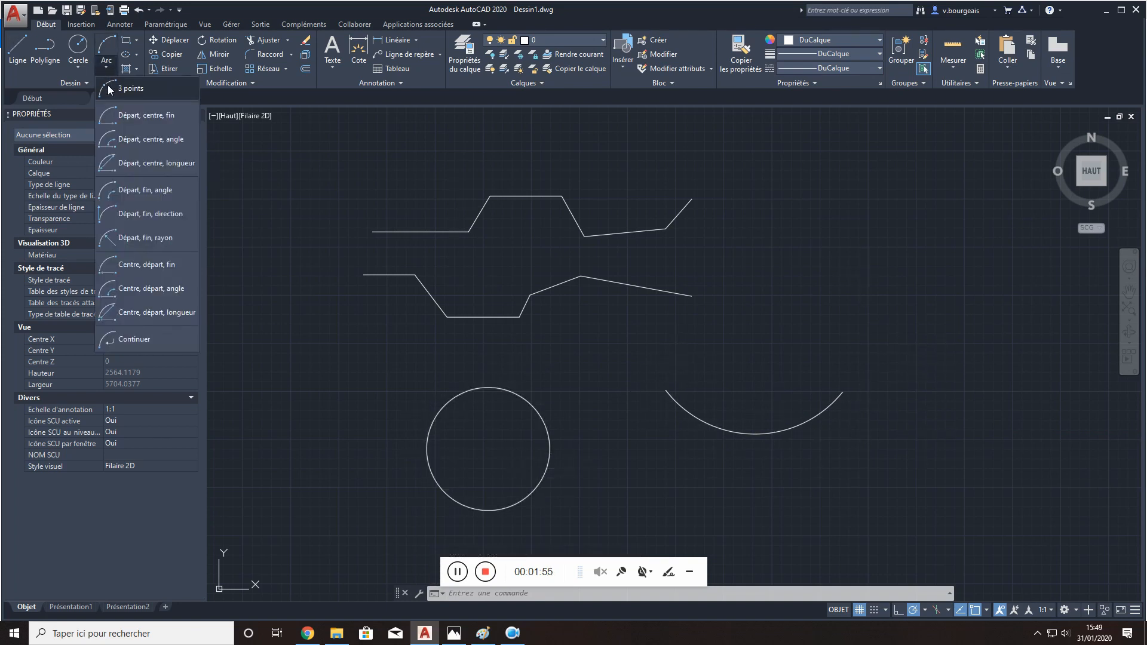
{"action": "left_click", "coordinate": [149, 118]}
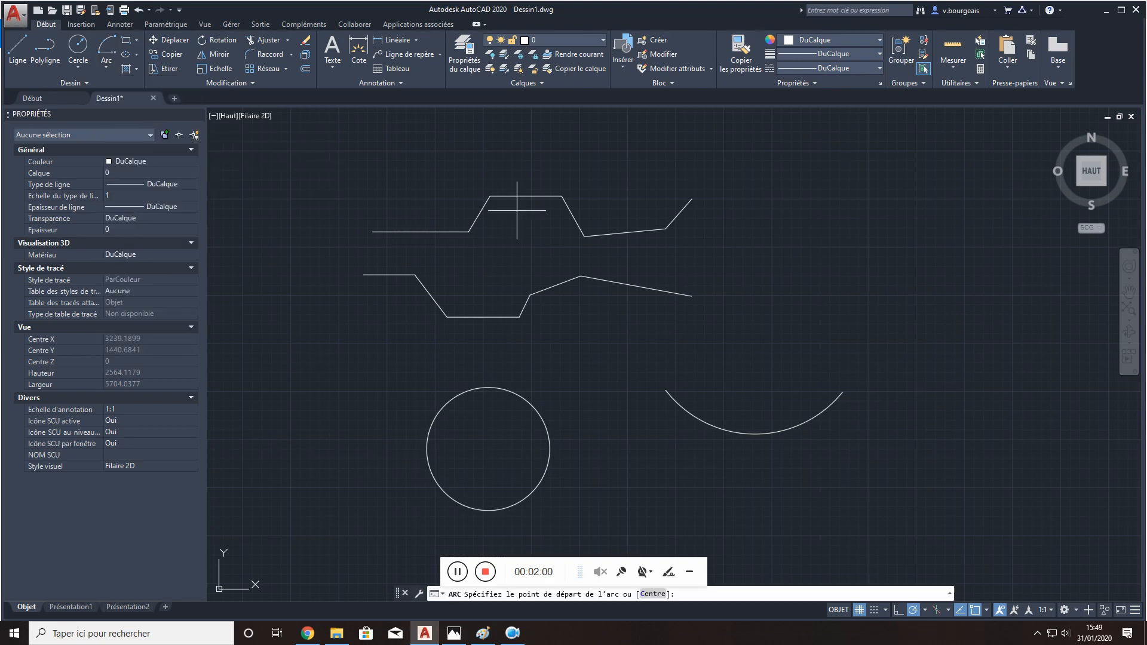
{"action": "left_click", "coordinate": [829, 291]}
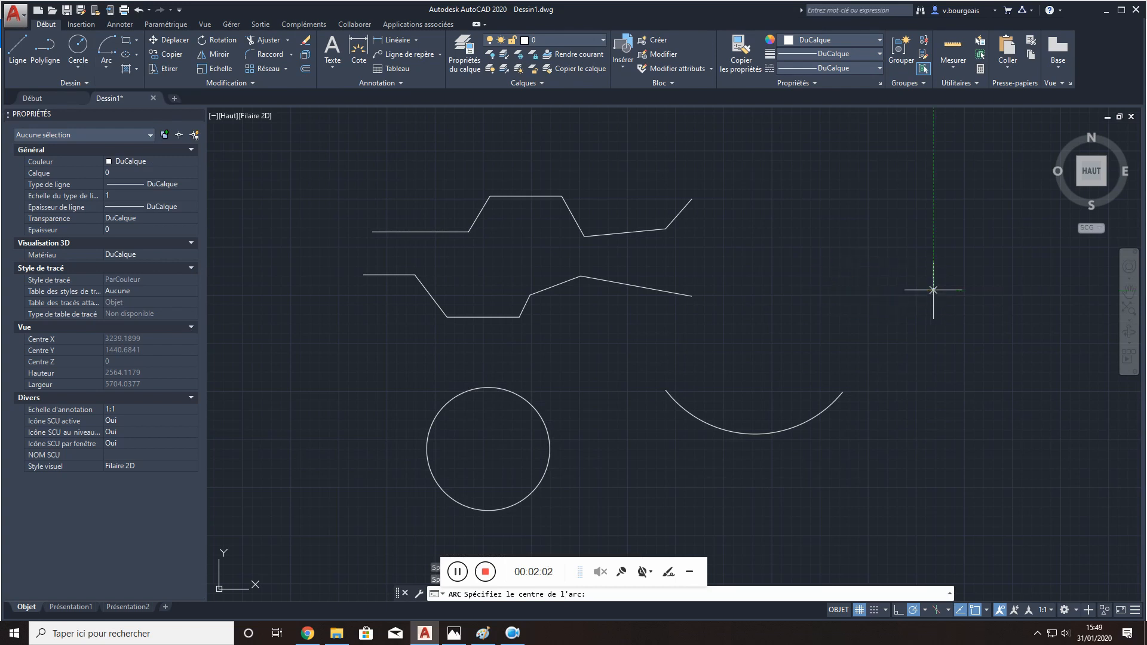
{"action": "left_click", "coordinate": [933, 291]}
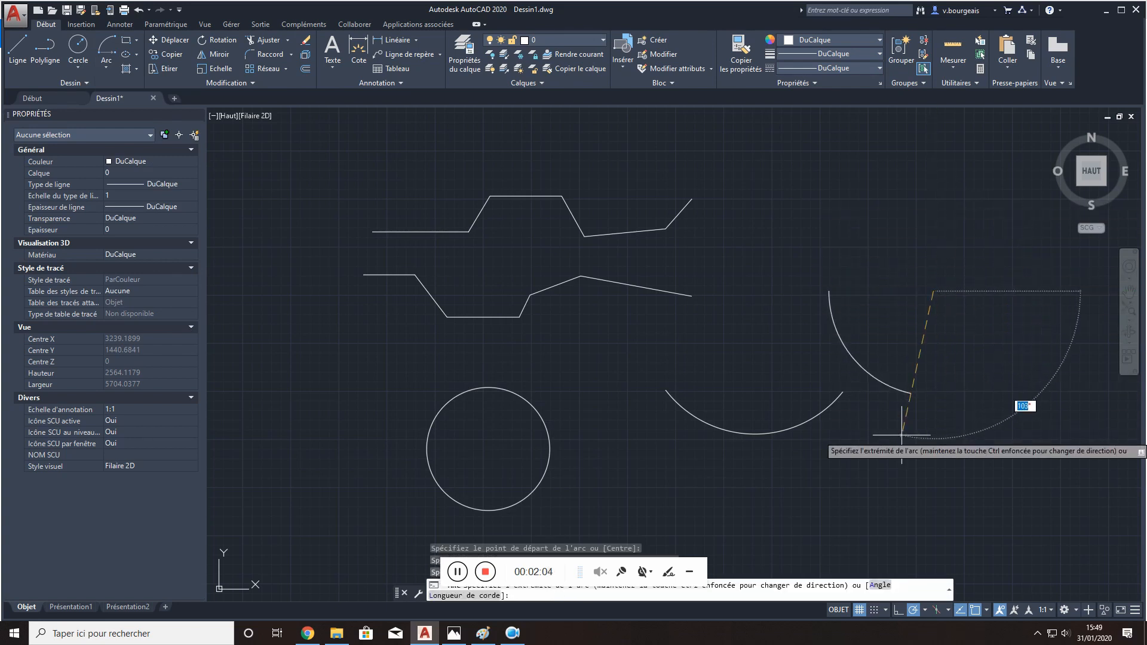
{"action": "left_click", "coordinate": [947, 401]}
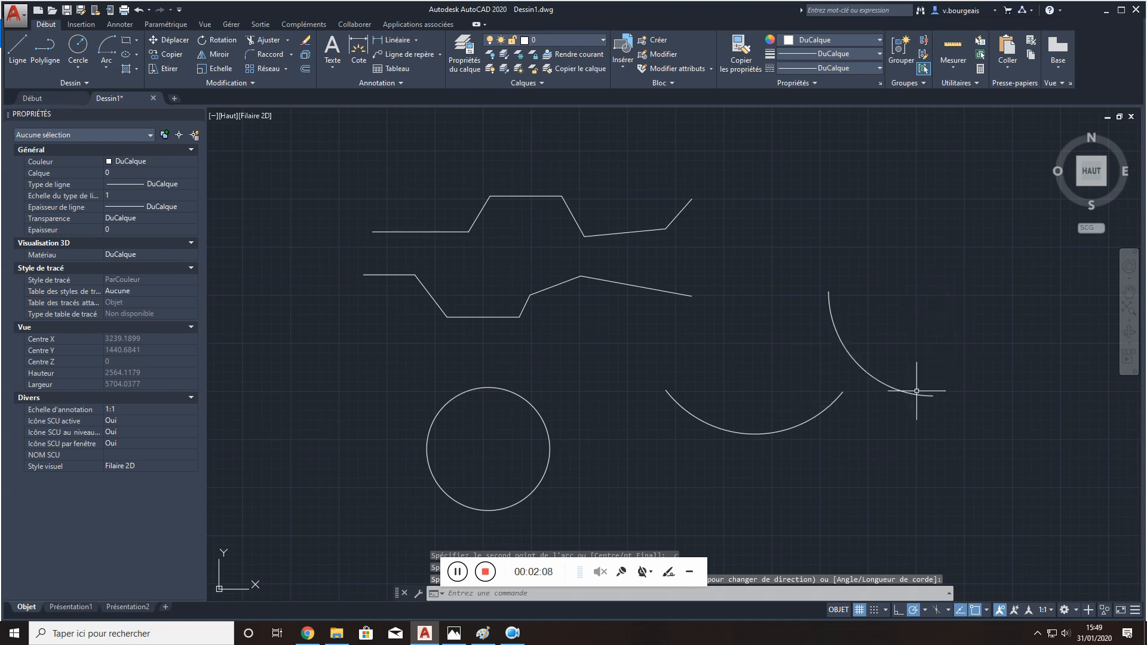
{"action": "key", "text": "Escape"}
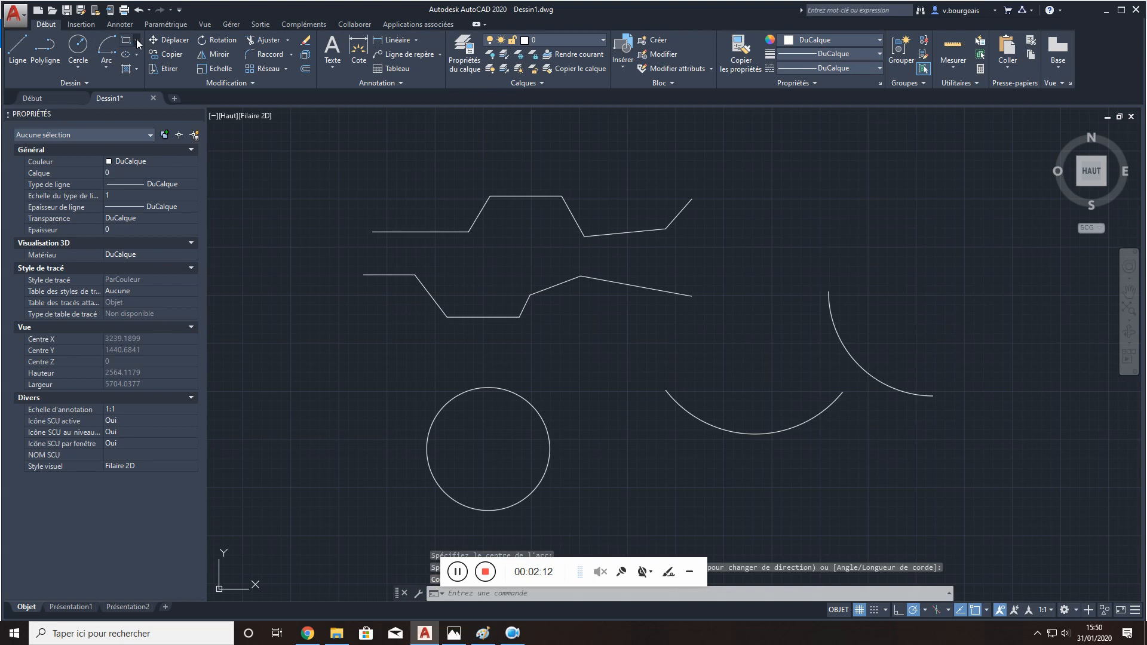
- Draw a nearly square rectangle with a perimeter of about 2264 units above the arcs, and check that it selects as one polyline
{"action": "type", "text": "rec"}
{"action": "key", "text": "Return"}
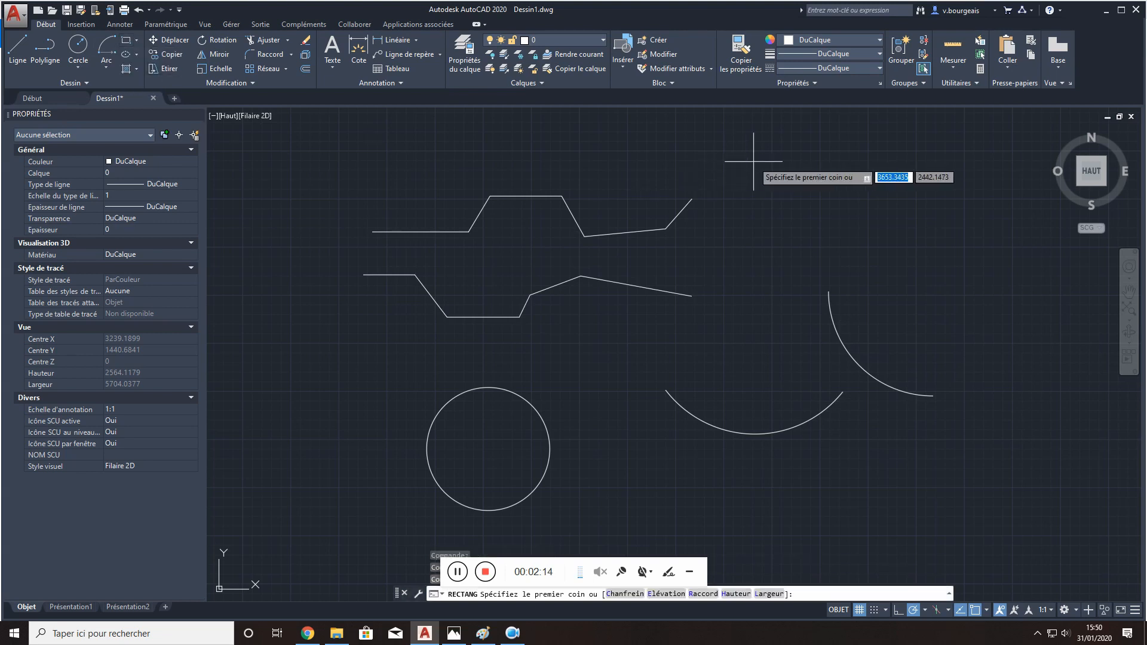
{"action": "left_click", "coordinate": [753, 162]}
{"action": "left_click", "coordinate": [867, 265]}
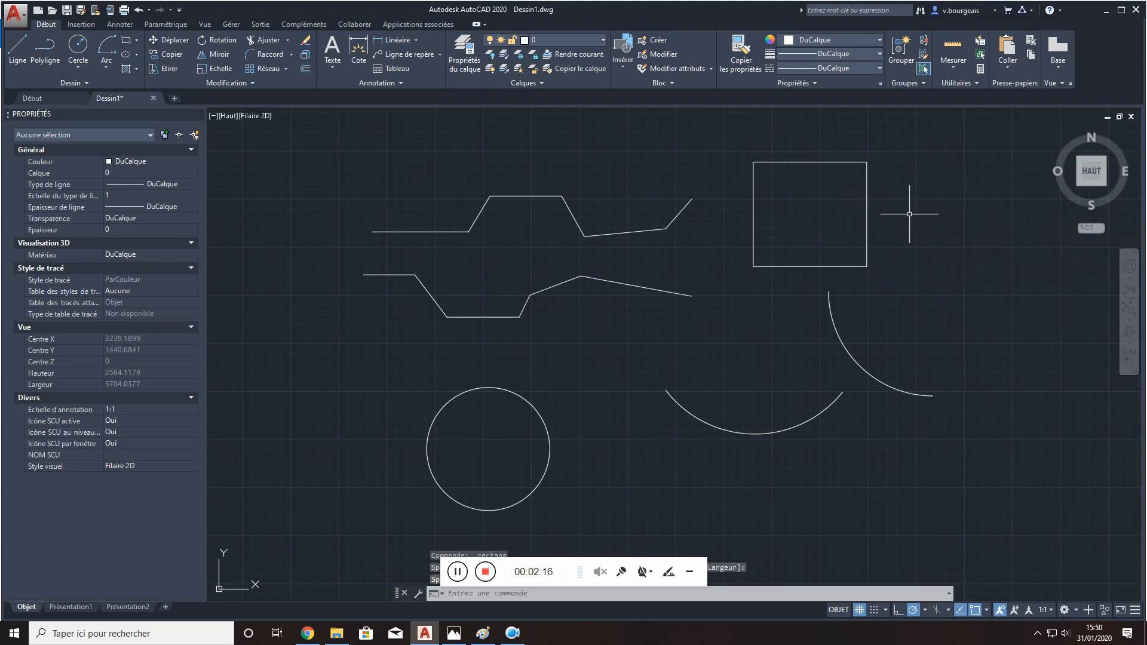
{"action": "key", "text": "Escape"}
{"action": "key", "text": "Escape"}
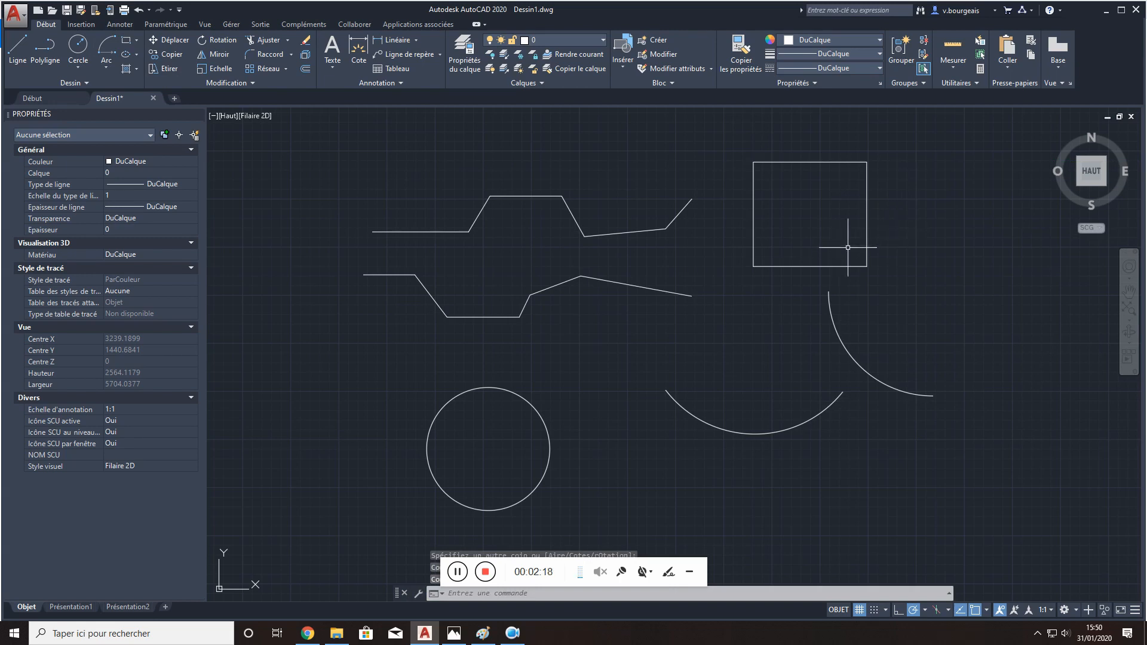
{"action": "left_click", "coordinate": [867, 243]}
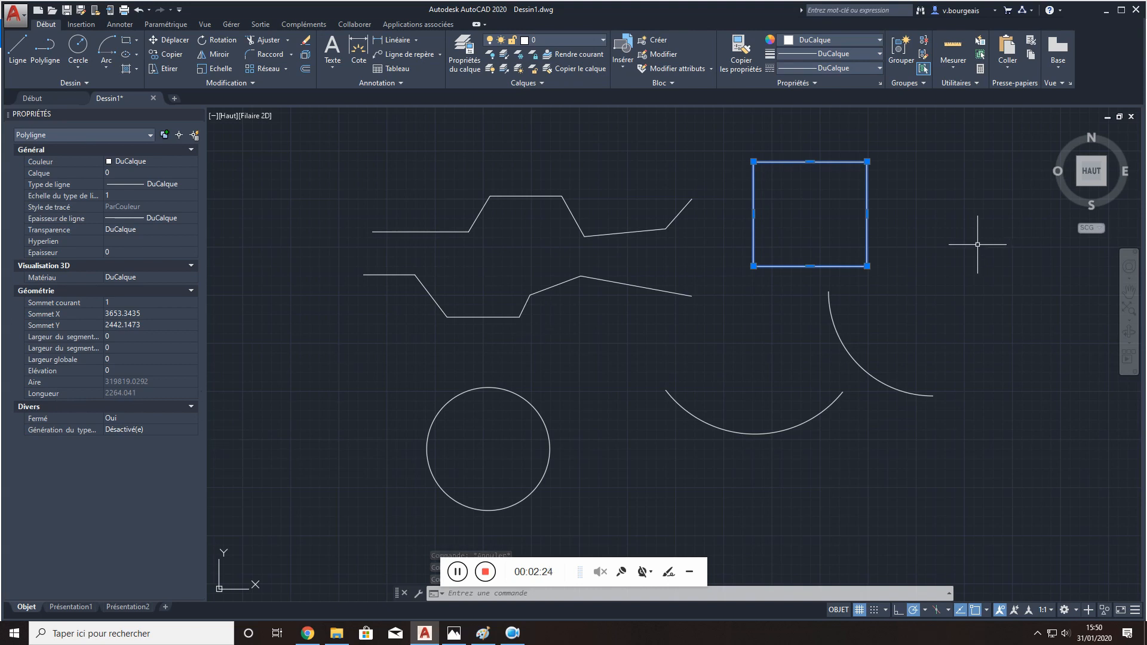
{"action": "key", "text": "Escape"}
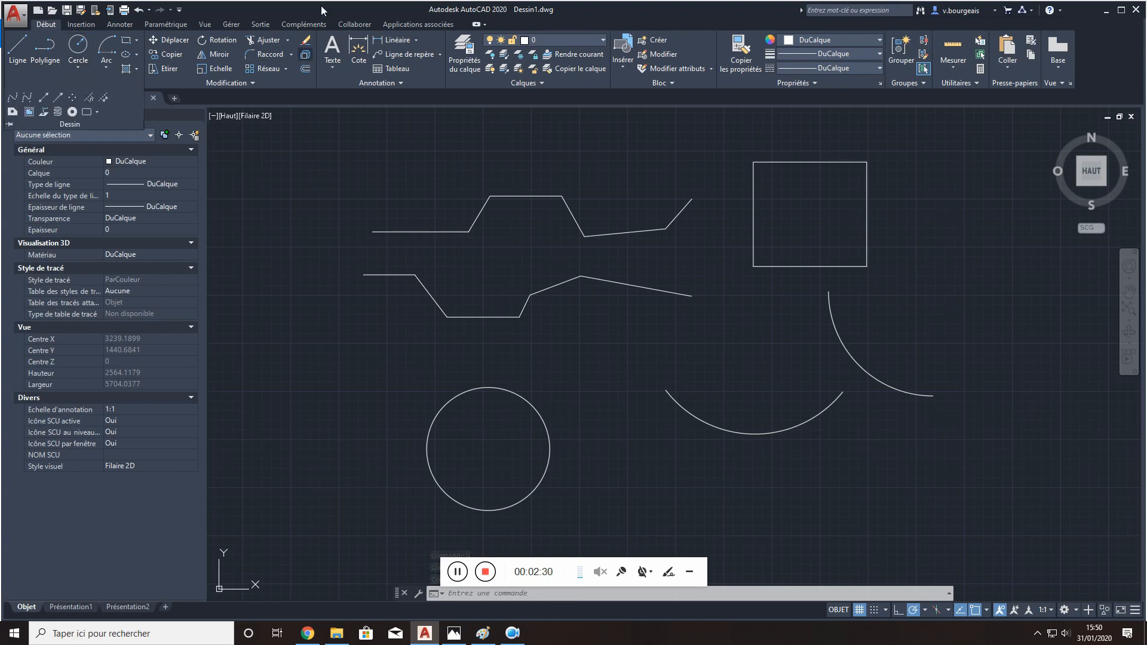
- Move the rectangle horizontally, farther away from the zigzag lines
{"action": "left_click", "coordinate": [180, 40]}
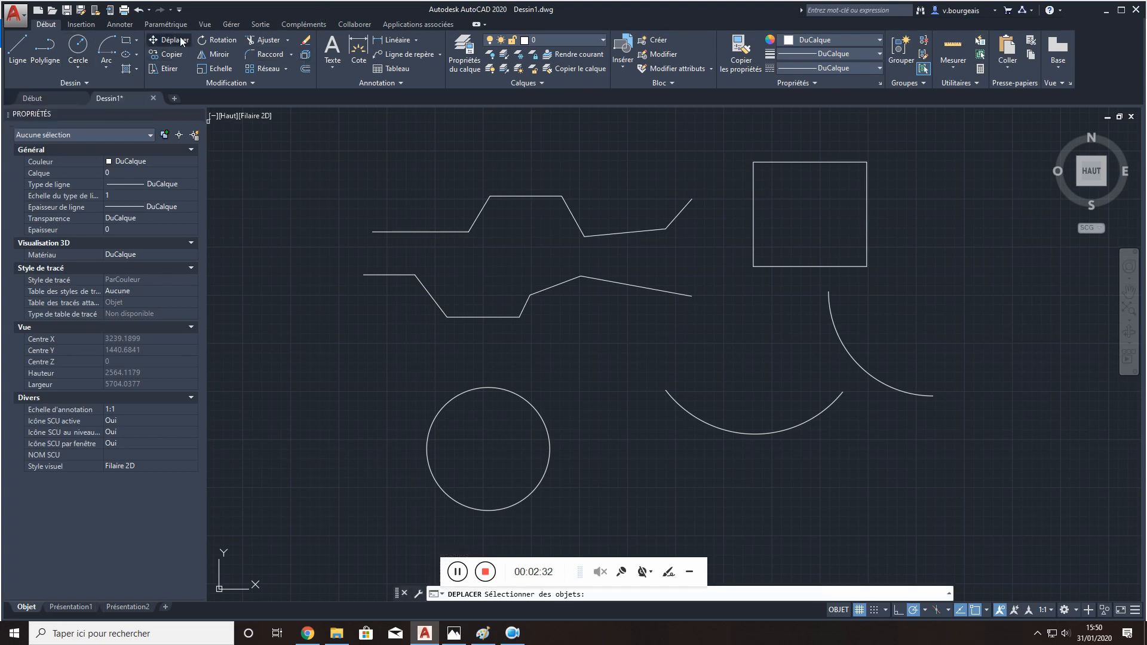
{"action": "left_click", "coordinate": [850, 162]}
{"action": "key", "text": "Return"}
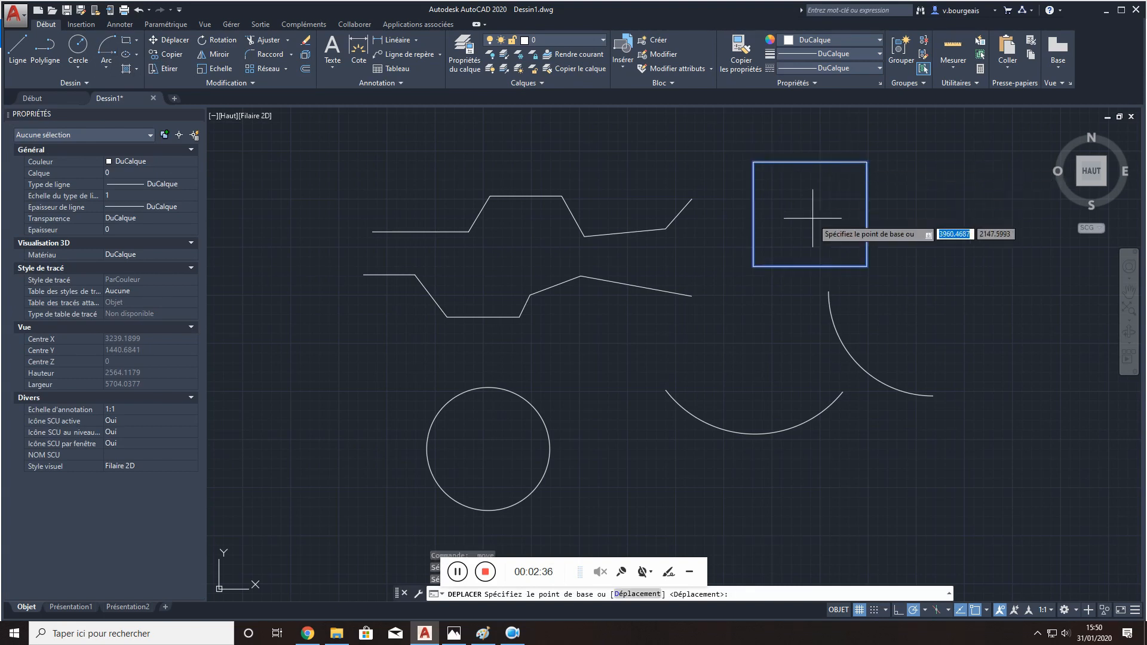
{"action": "left_click", "coordinate": [813, 215]}
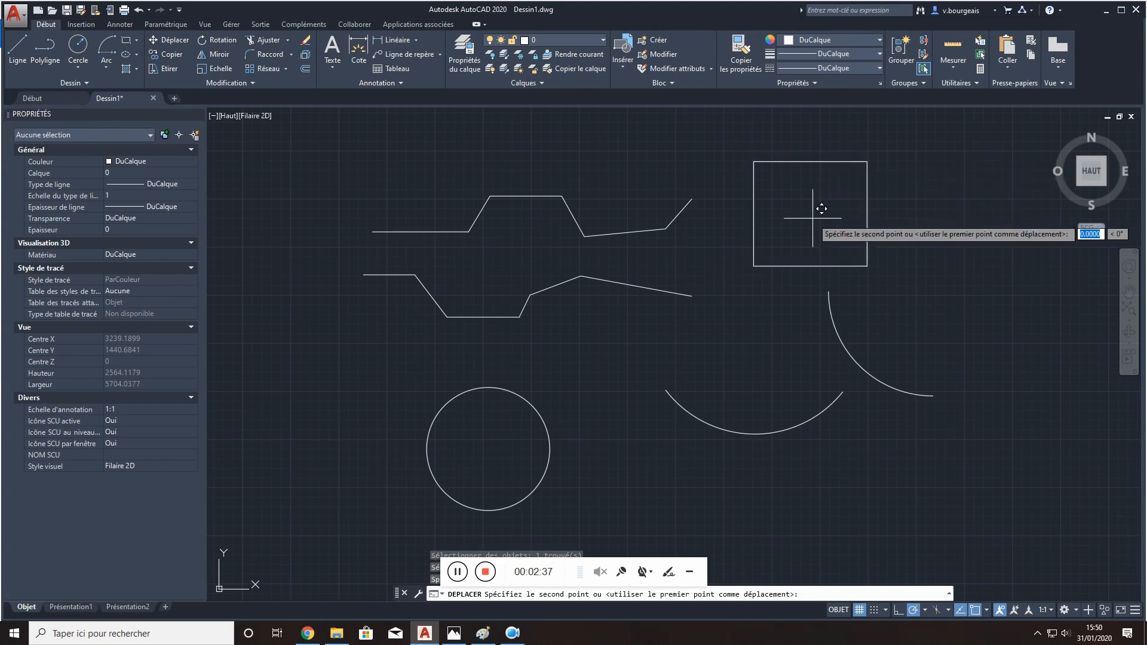
{"action": "left_click", "coordinate": [945, 213]}
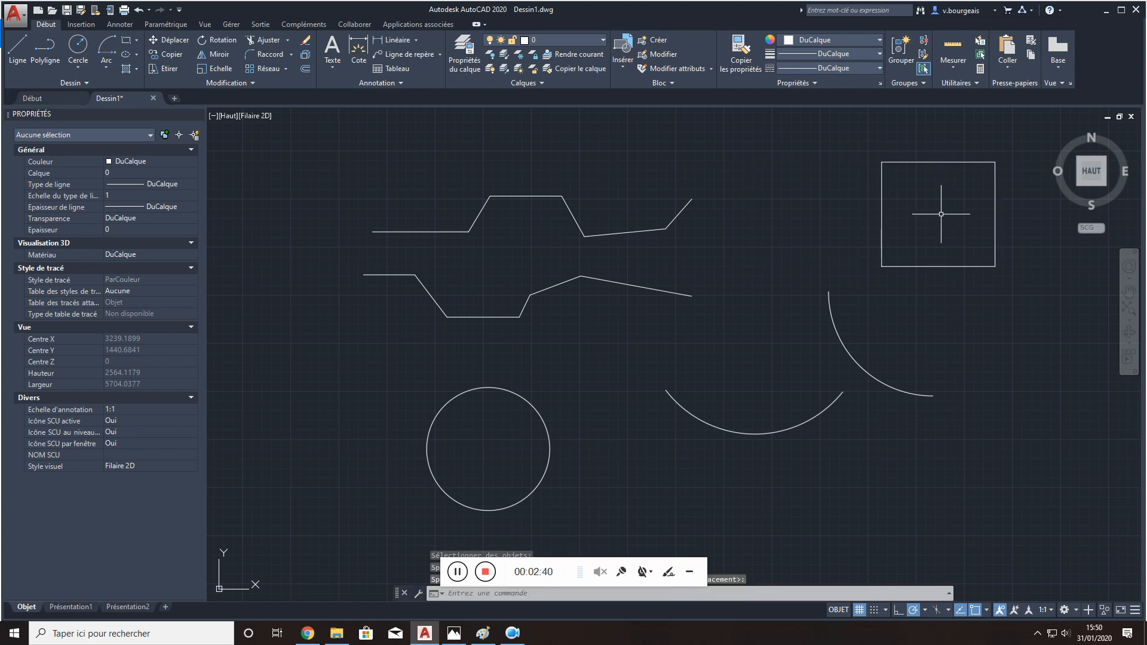
- Copy the rectangle once, placing the duplicate just below the original and shifted slightly outward
{"action": "left_click", "coordinate": [174, 53]}
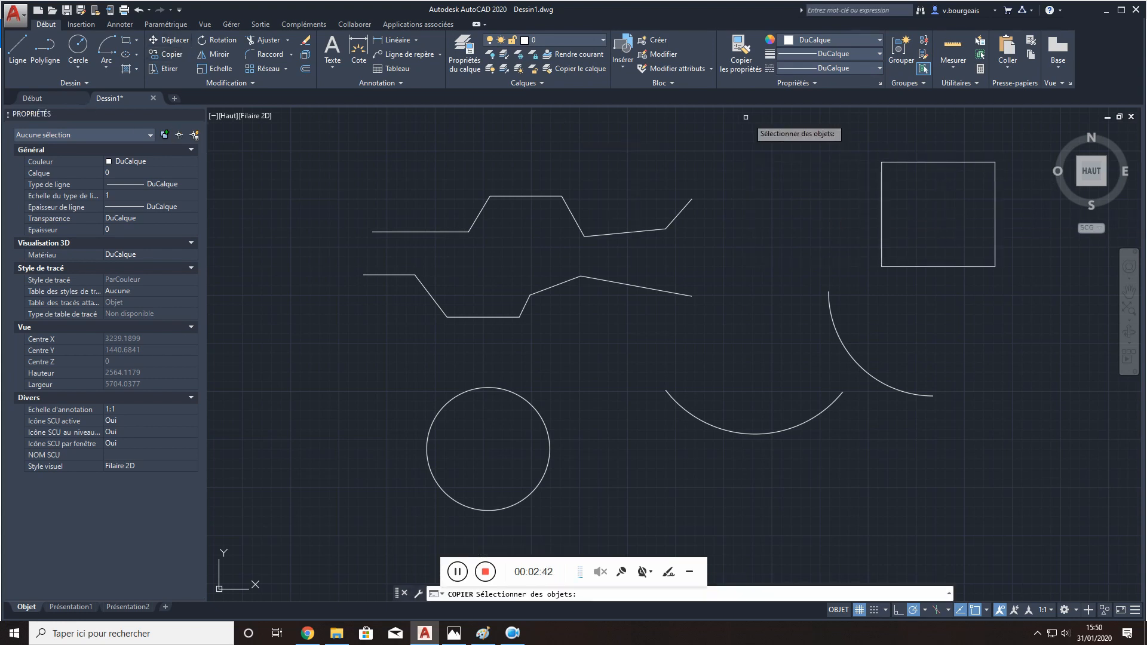
{"action": "left_click", "coordinate": [913, 161]}
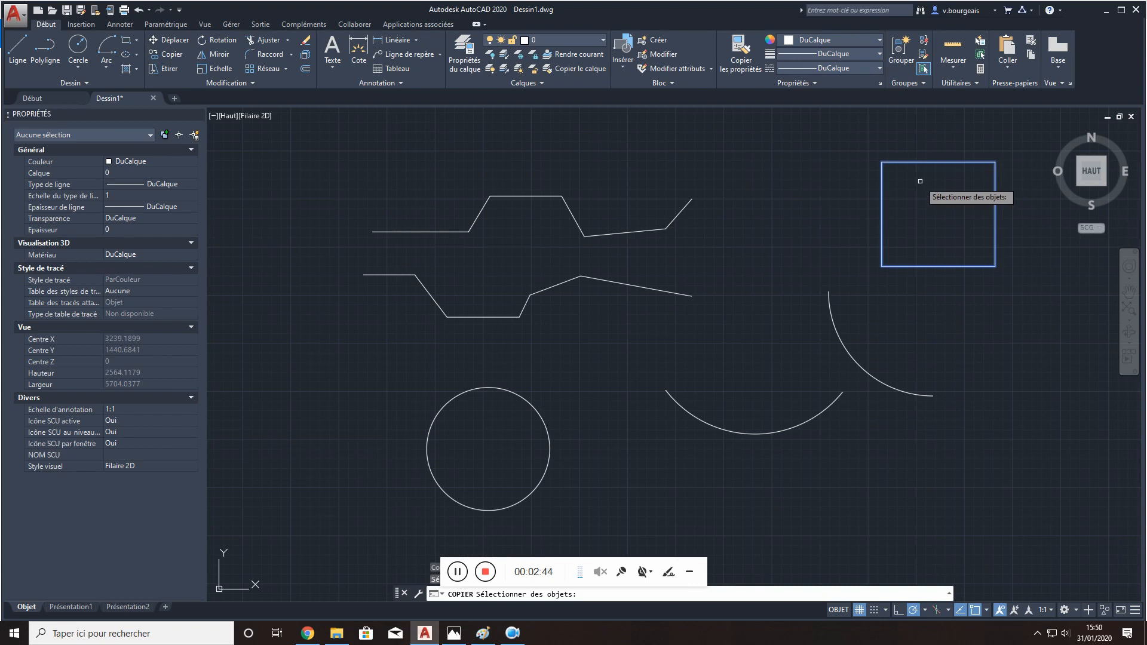
{"action": "key", "text": "Return"}
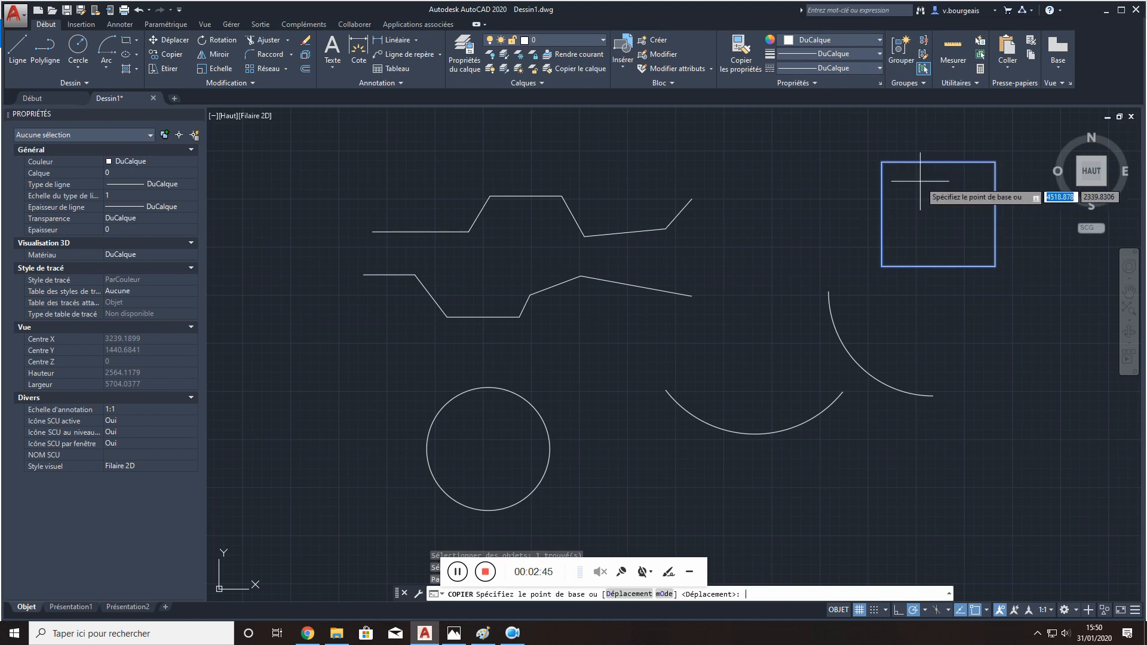
{"action": "left_click", "coordinate": [929, 213]}
{"action": "left_click", "coordinate": [975, 324]}
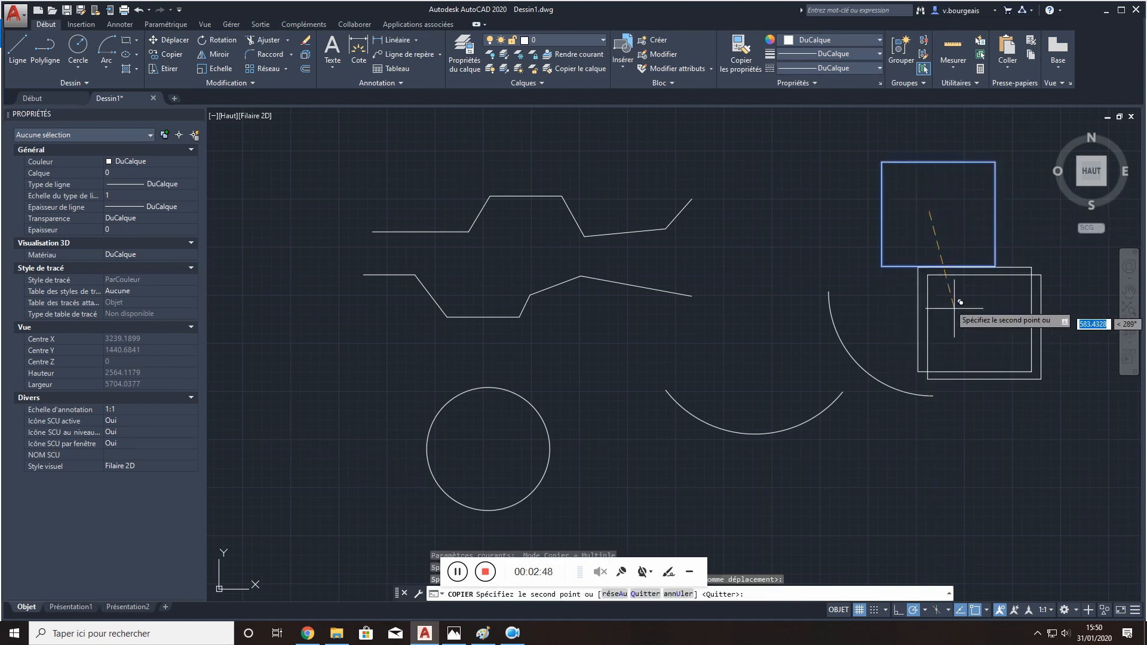
{"action": "key", "text": "Escape"}
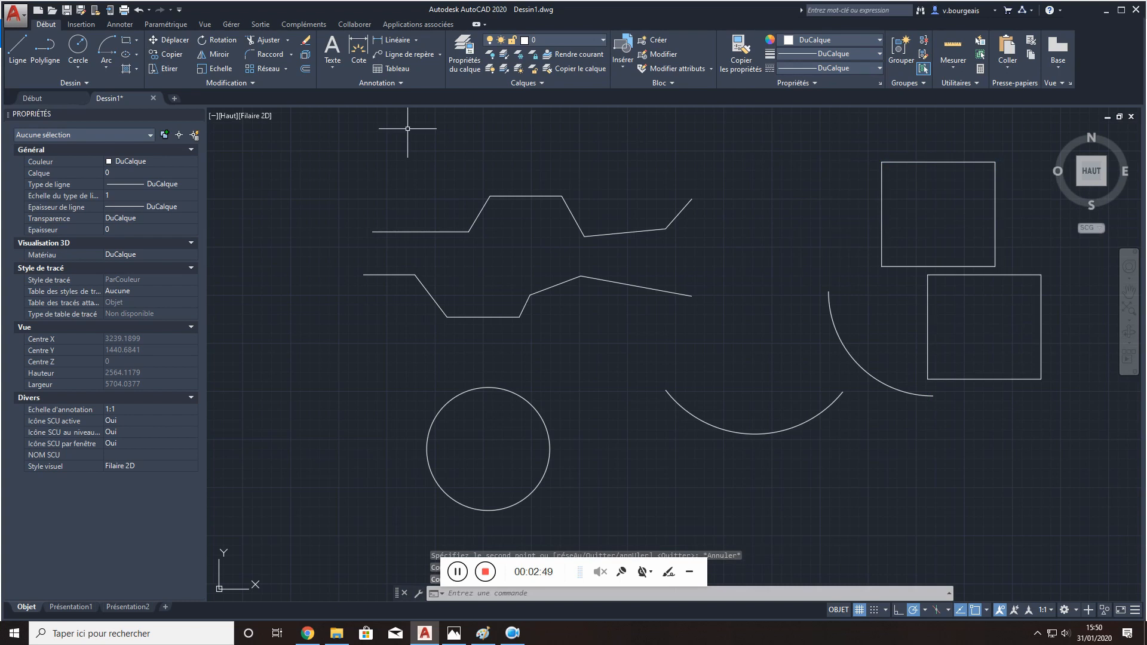
- Mirror the lower rectangle across a vertical axis on its outer side, keeping the source object
{"action": "left_click", "coordinate": [219, 55]}
{"action": "middle_click_drag", "start_coordinate": [1040, 333], "coordinate": [749, 317]}
{"action": "left_click", "coordinate": [755, 305]}
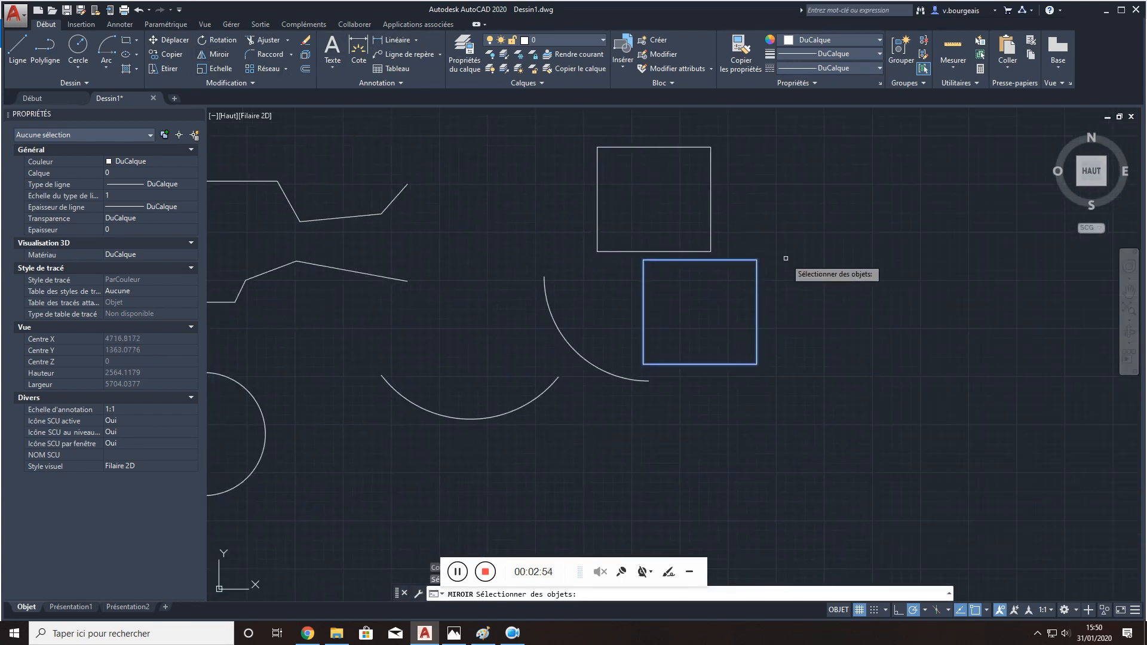
{"action": "key", "text": "Return"}
{"action": "left_click", "coordinate": [789, 212]}
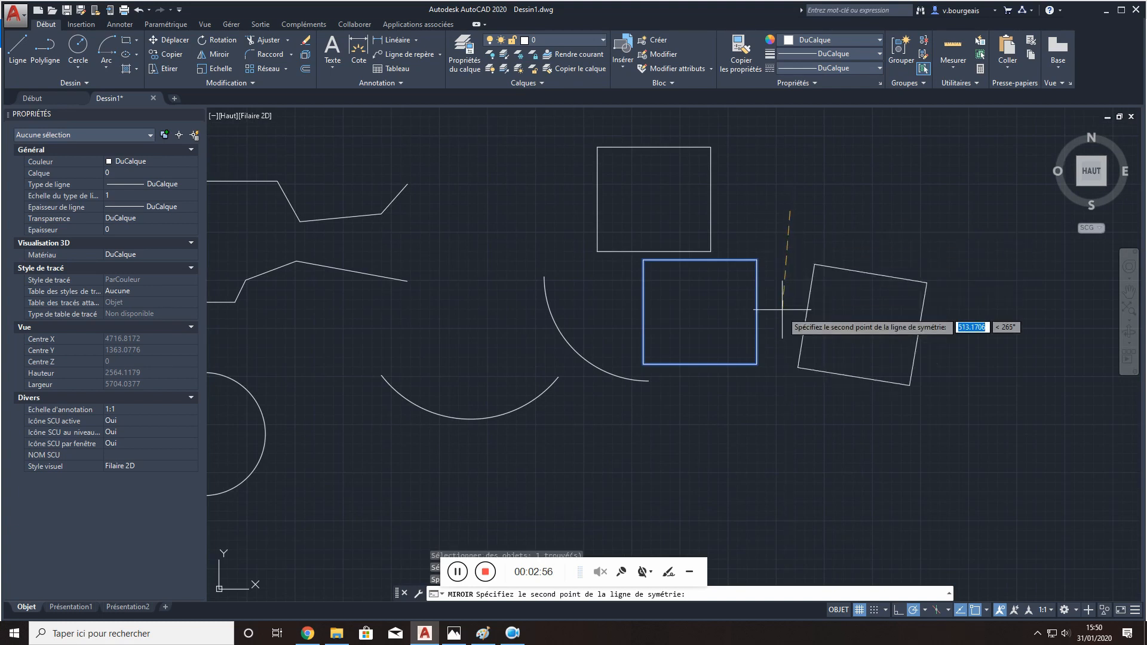
{"action": "left_click", "coordinate": [789, 428]}
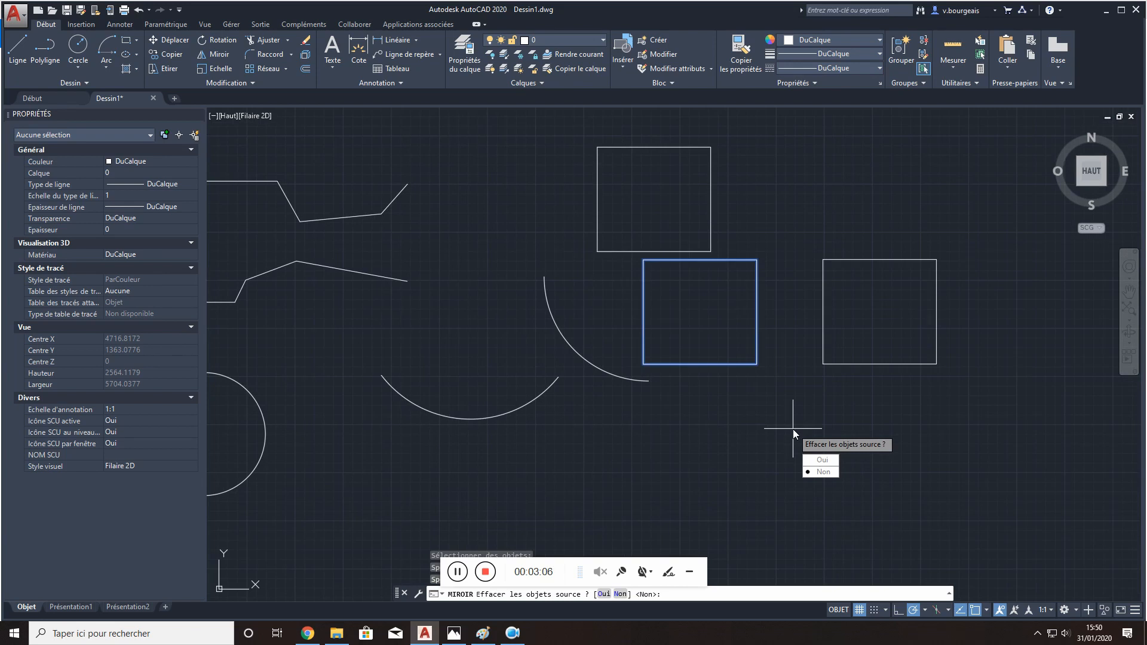
{"action": "key", "text": "Return"}
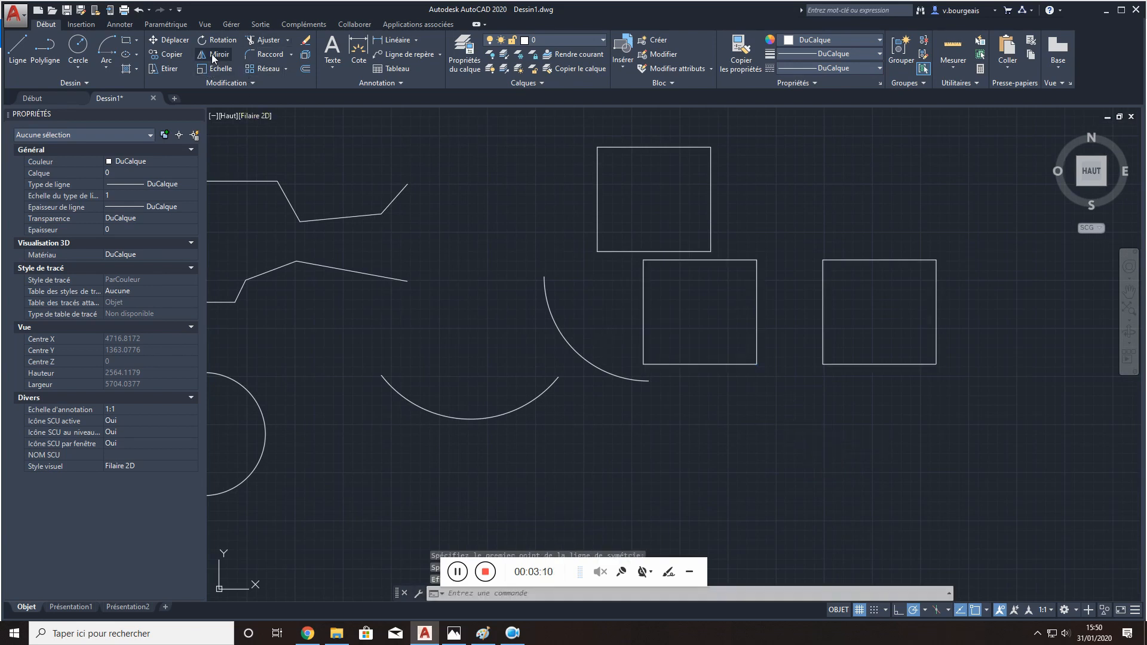
- Scale the mirrored rectangle by a factor of 0.5 from its lower-left corner
{"action": "left_click", "coordinate": [206, 68]}
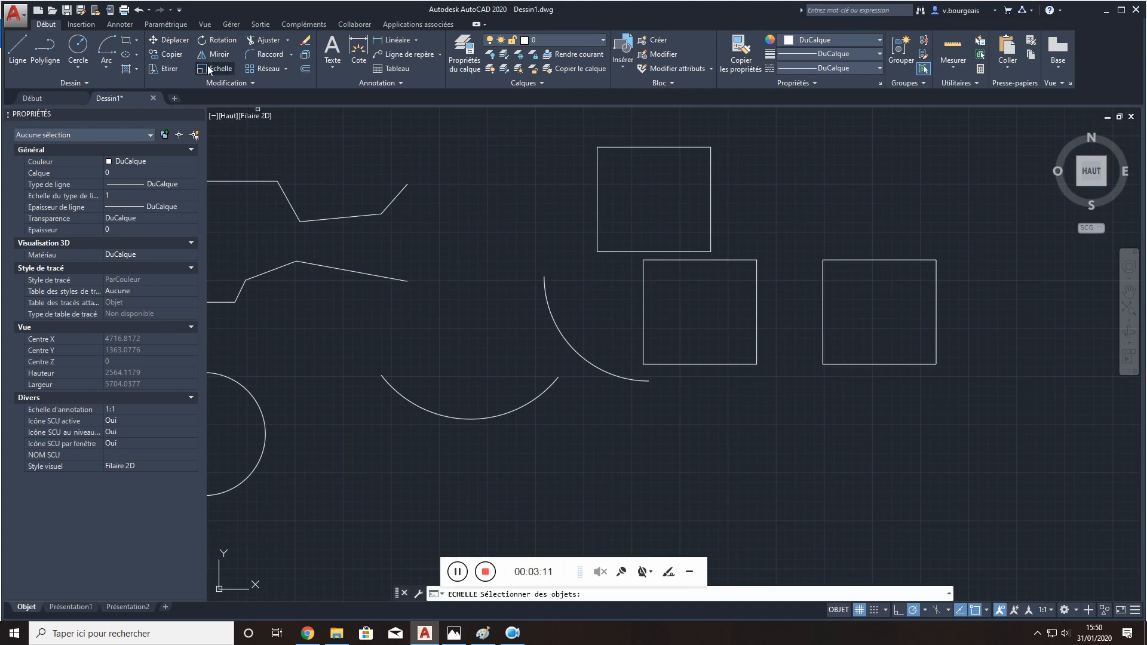
{"action": "left_click", "coordinate": [859, 259]}
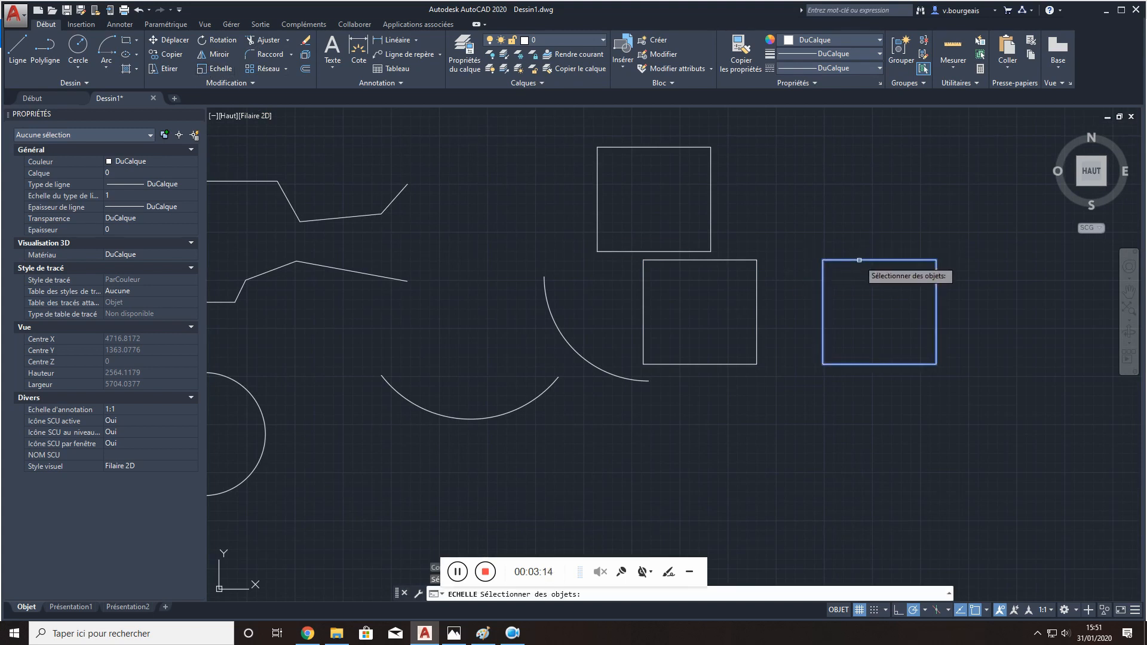
{"action": "key", "text": "Return"}
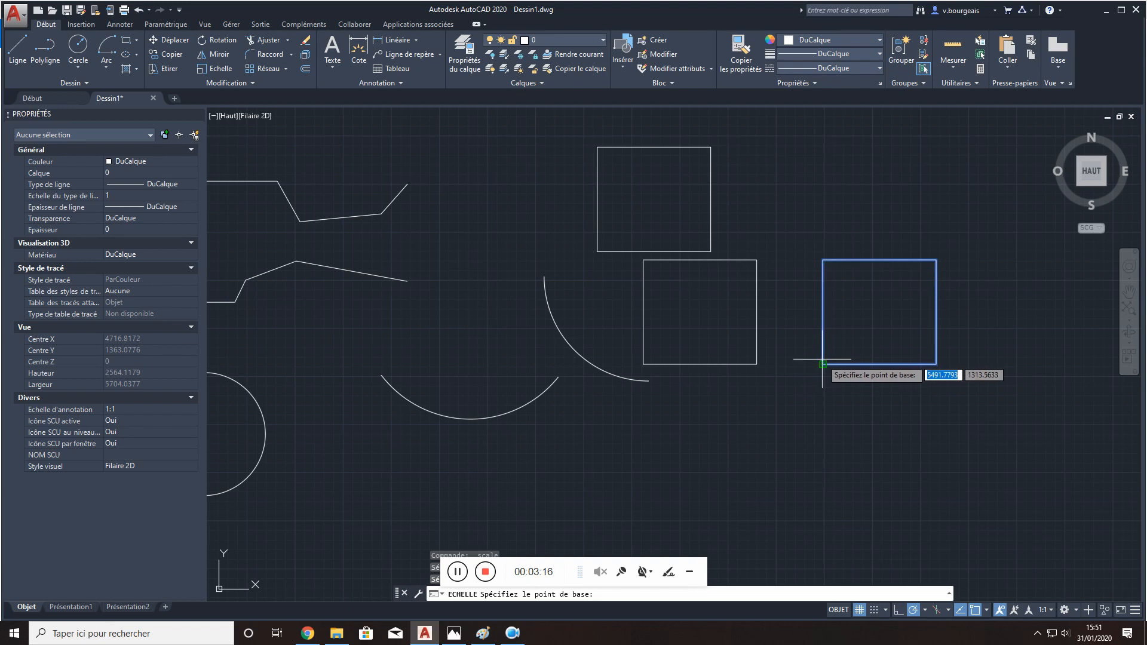
{"action": "left_click", "coordinate": [822, 363]}
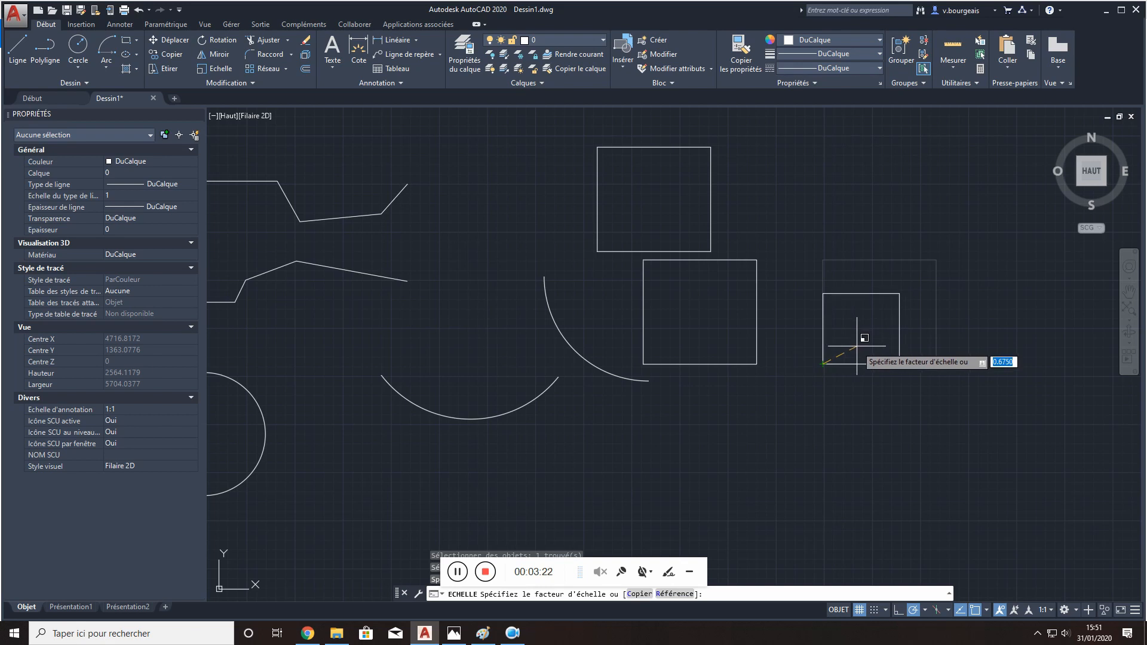
{"action": "type", "text": "0.5"}
{"action": "key", "text": "Return"}
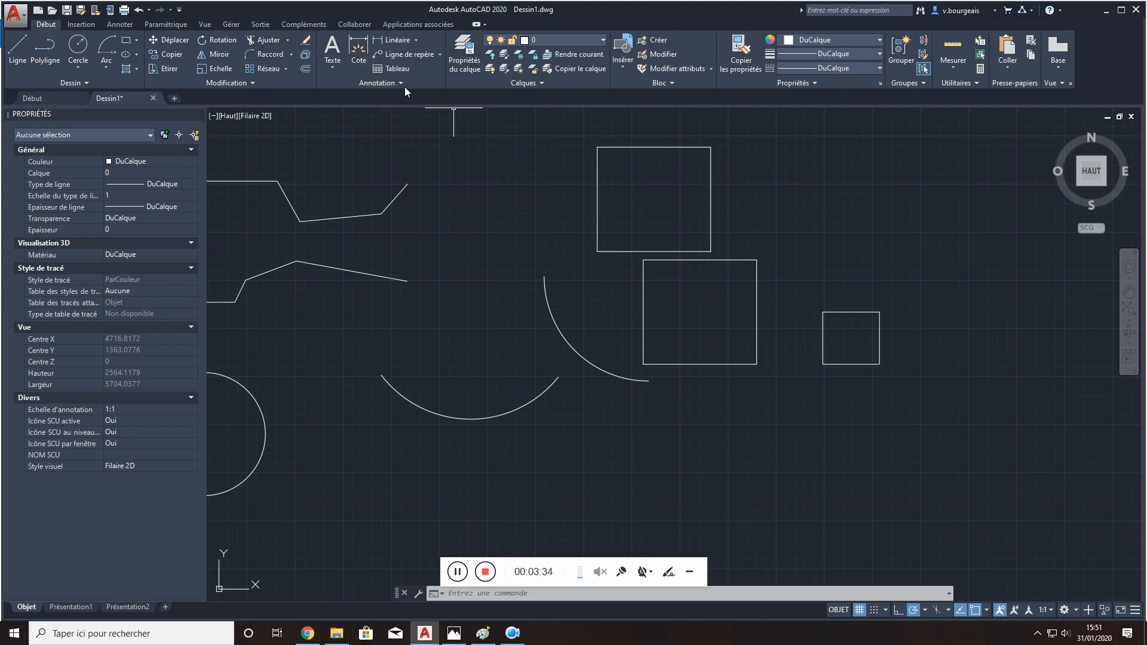
- Fillet the upper-left corner of the larger lower rectangle with a radius of 1, and inspect the rounding up close
{"action": "left_click", "coordinate": [270, 54]}
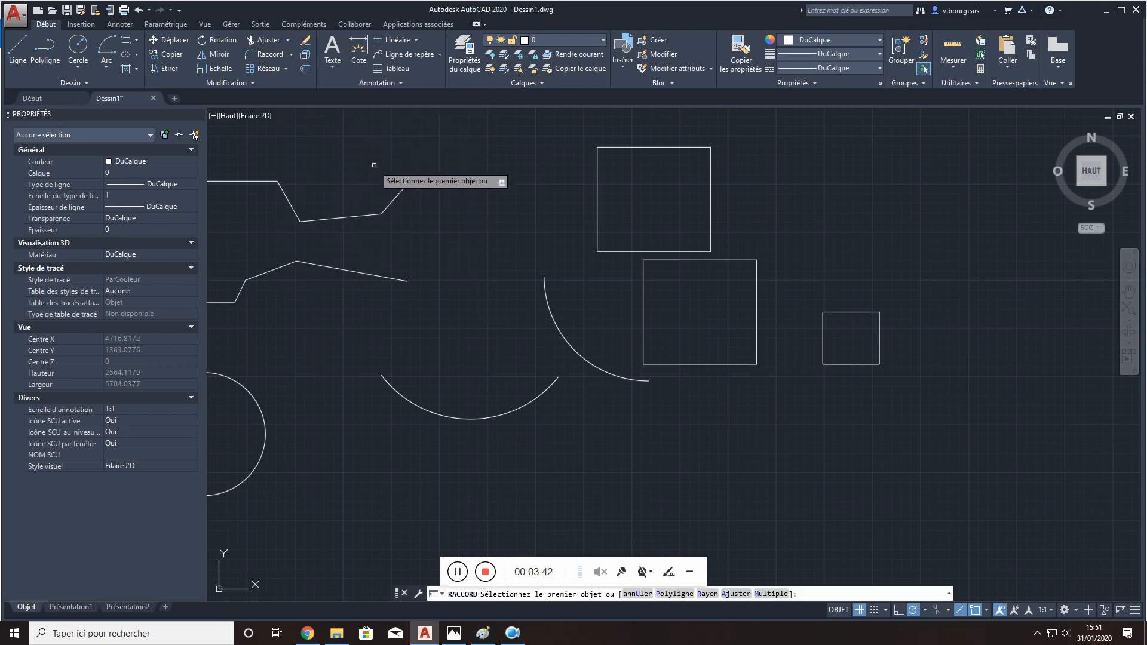
{"action": "type", "text": "r"}
{"action": "key", "text": "Return"}
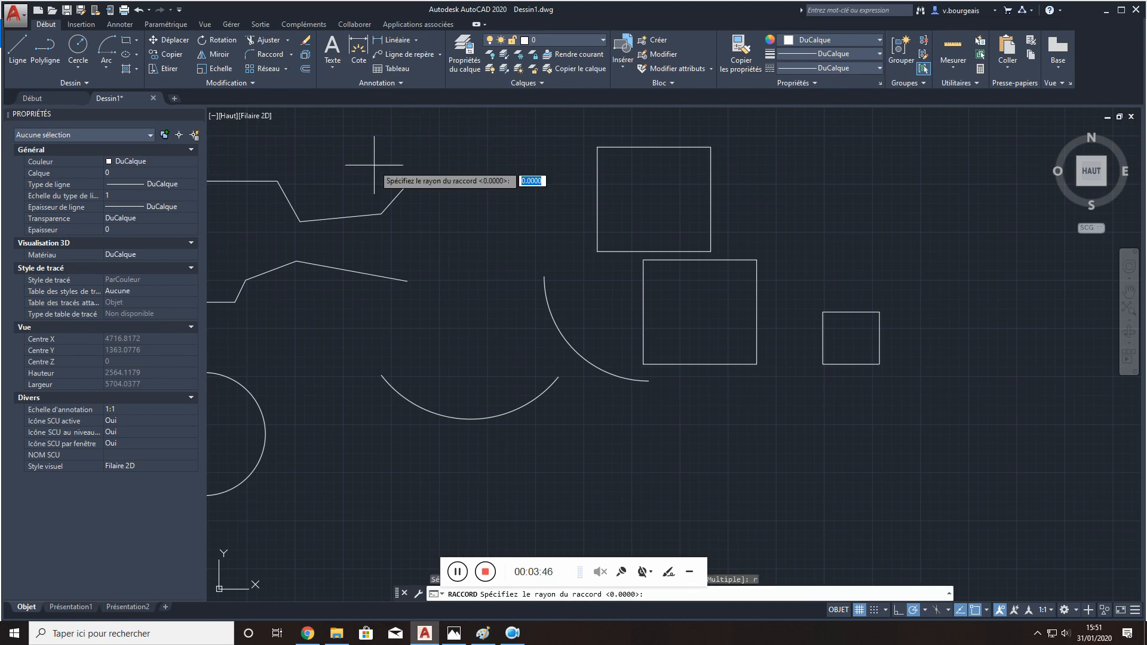
{"action": "type", "text": "0."}
{"action": "type", "text": "1"}
{"action": "key", "text": "Return"}
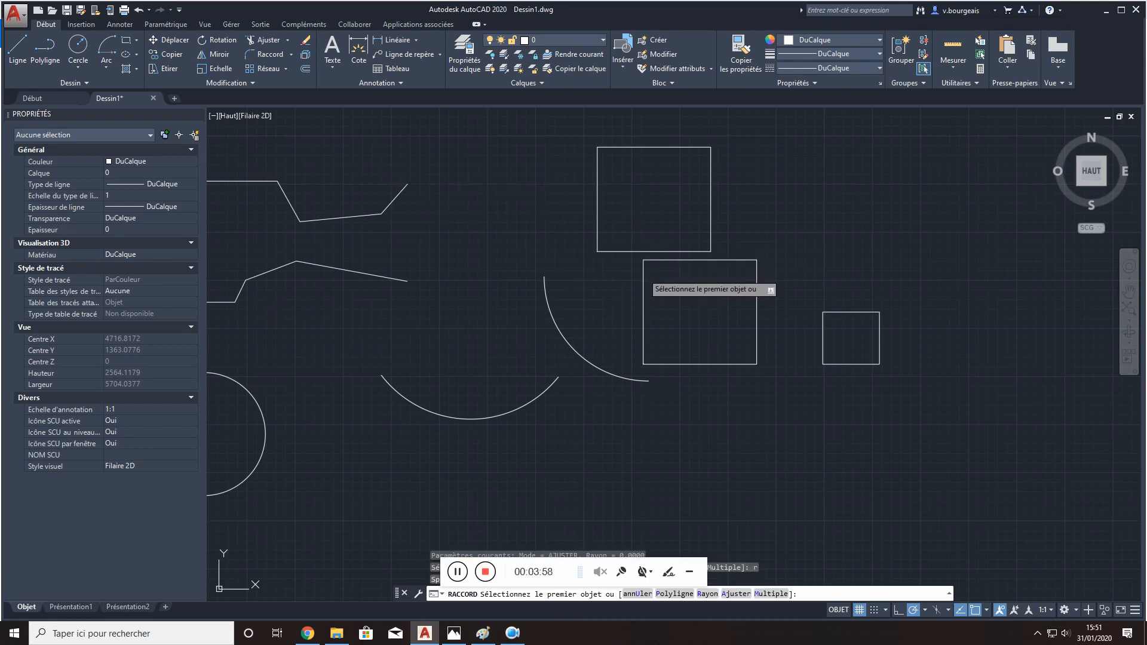
{"action": "left_click", "coordinate": [651, 259]}
{"action": "left_click", "coordinate": [652, 255]}
{"action": "scroll", "coordinate": [648, 257], "scroll_direction": "up", "scroll_amount": 5}
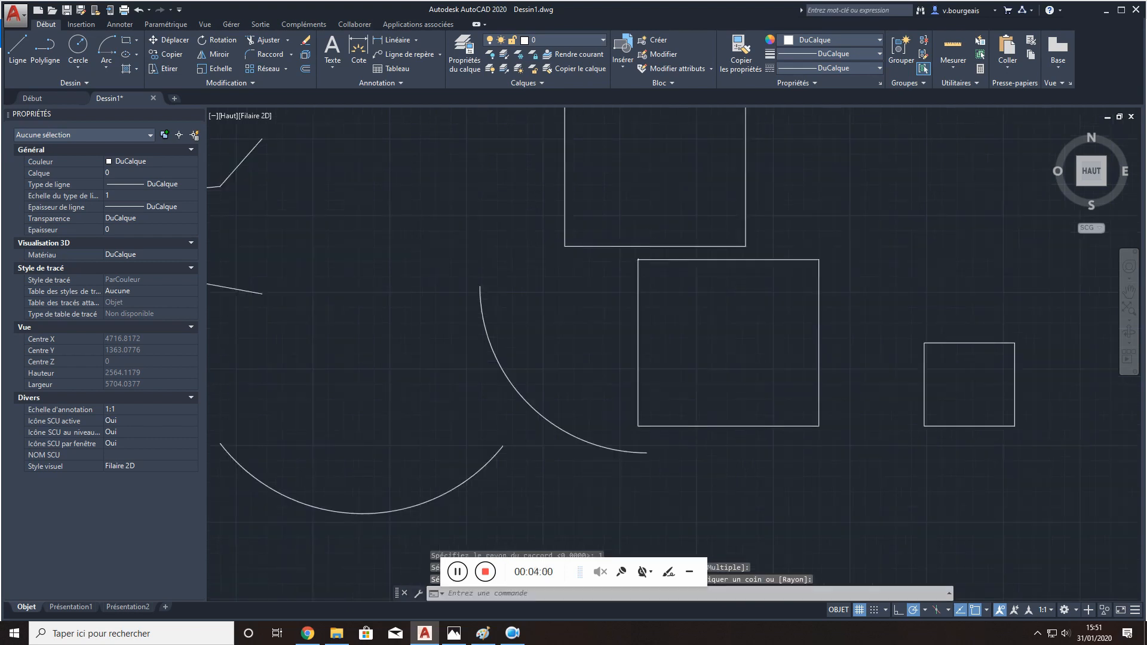
{"action": "scroll", "coordinate": [622, 261], "scroll_direction": "up", "scroll_amount": 10}
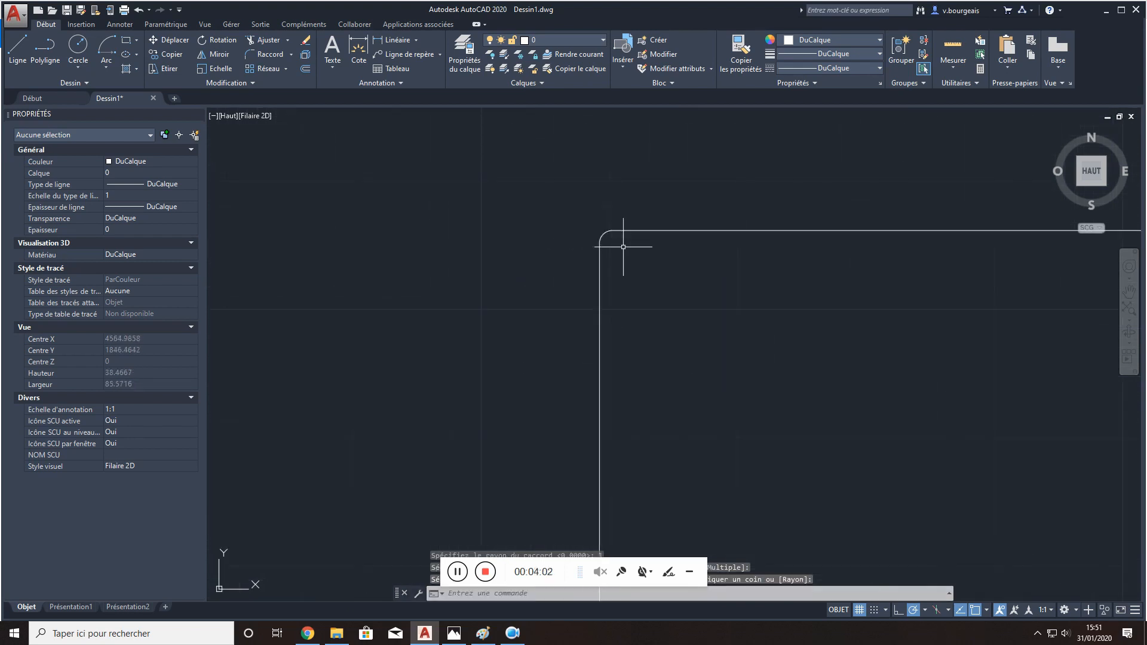
{"action": "scroll", "coordinate": [615, 249], "scroll_direction": "down", "scroll_amount": 10}
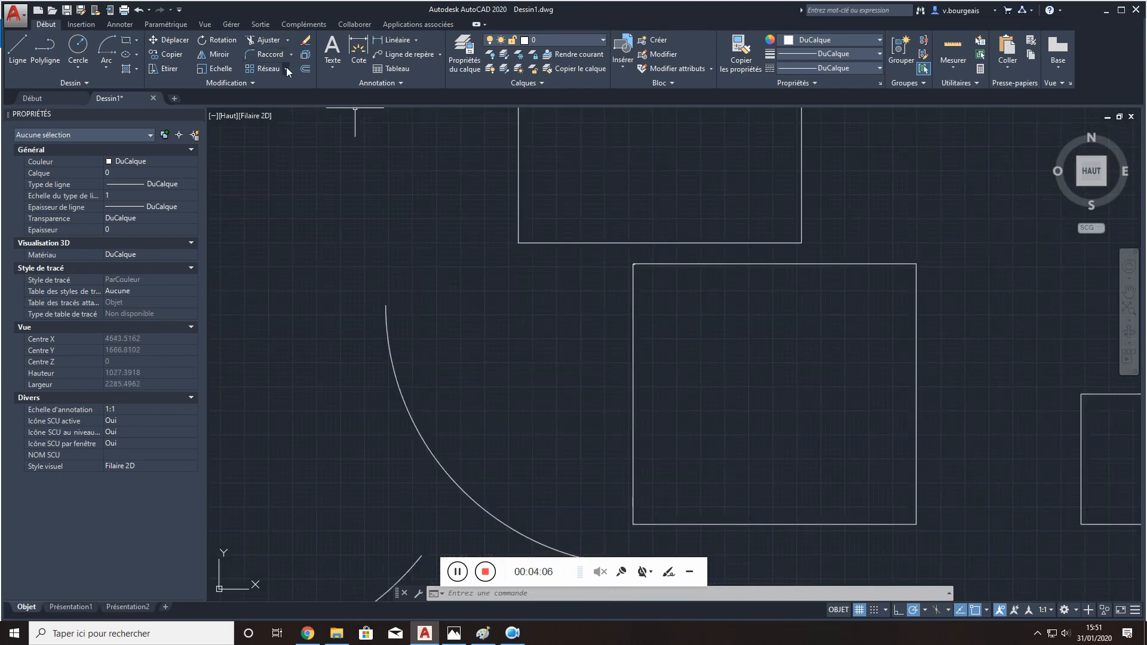
{"action": "scroll", "coordinate": [448, 227], "scroll_direction": "down", "scroll_amount": 6}
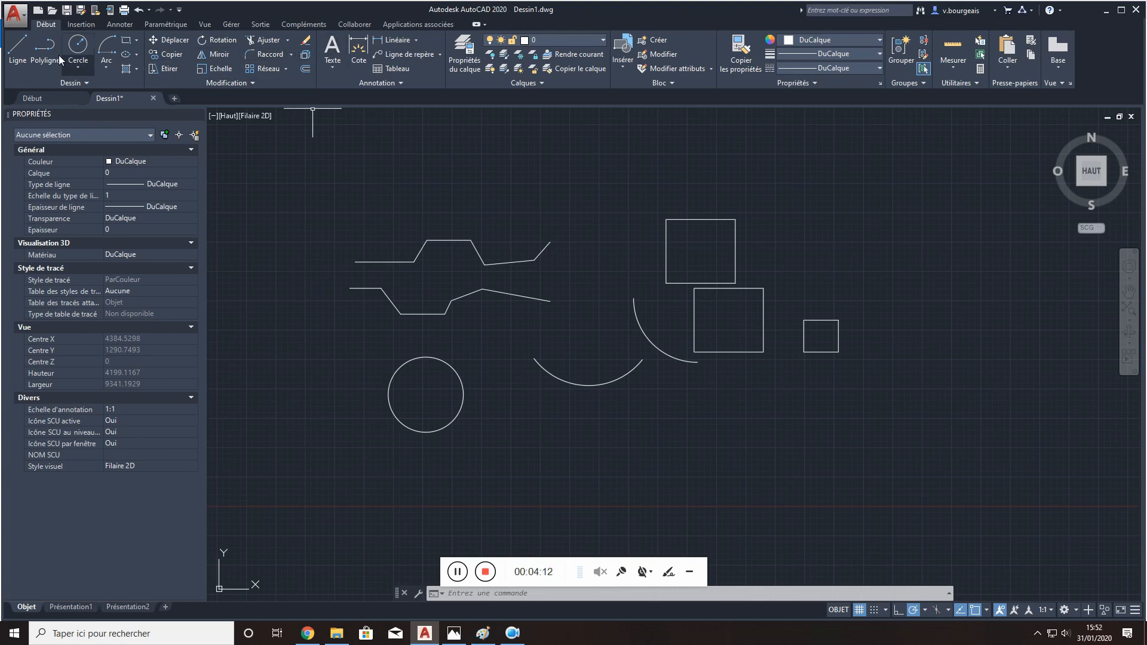
- Draw two separate lines above the zigzag shapes: a short horizontal one and a slanted one descending beyond its right end, leaving a gap
{"action": "left_click", "coordinate": [18, 51]}
{"action": "left_click", "coordinate": [438, 164]}
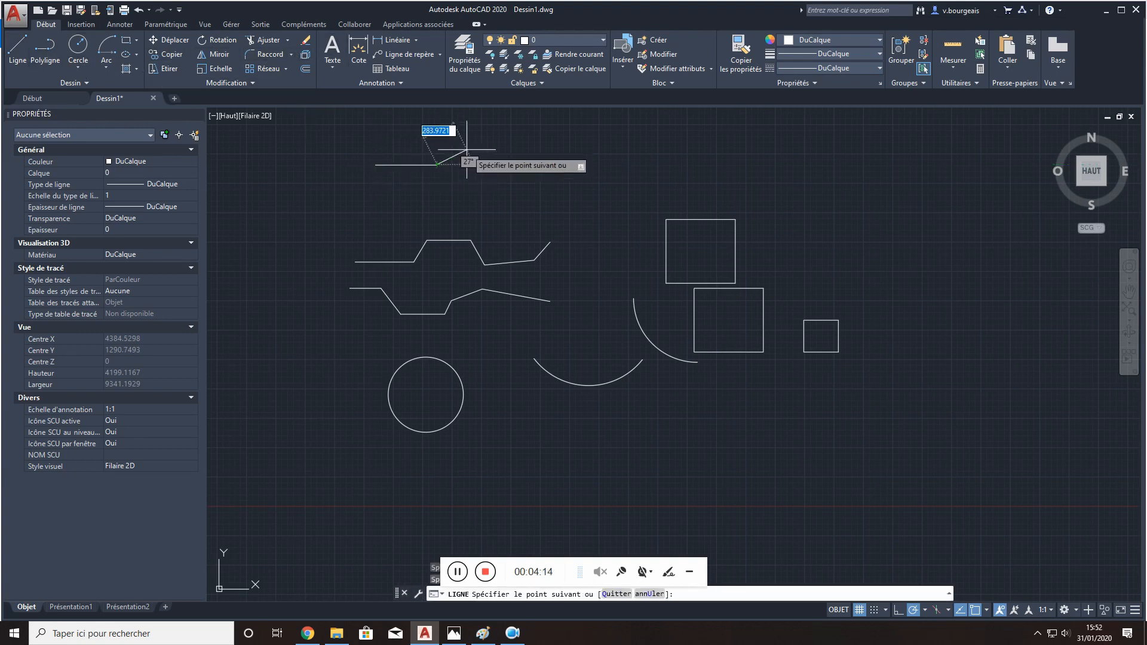
{"action": "key", "text": "Escape"}
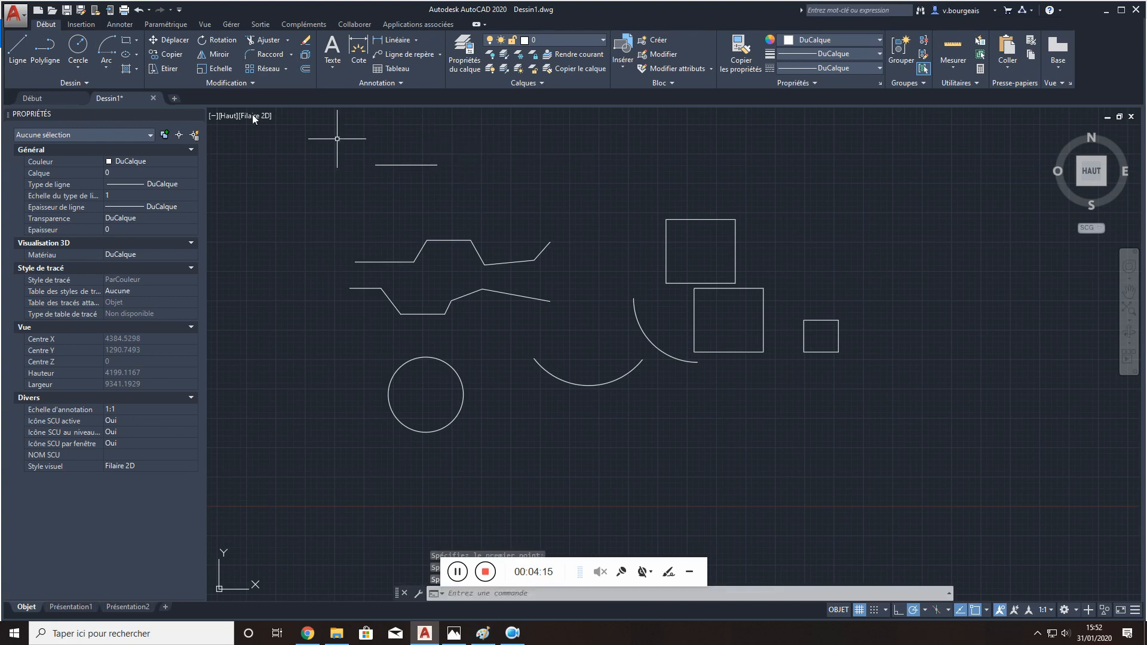
{"action": "left_click", "coordinate": [18, 51]}
{"action": "left_click", "coordinate": [467, 218]}
{"action": "left_click", "coordinate": [442, 178]}
{"action": "key", "text": "Escape"}
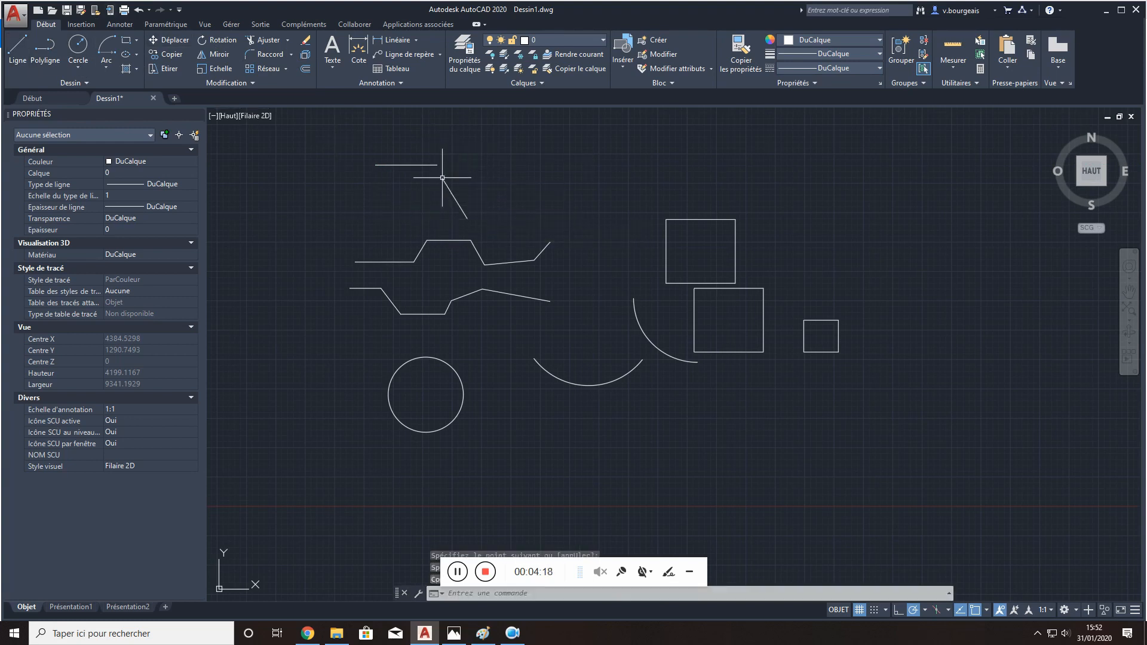
- Join the horizontal and slanted lines in a sharp corner using Fillet with a radius of 0
{"action": "left_click", "coordinate": [261, 55]}
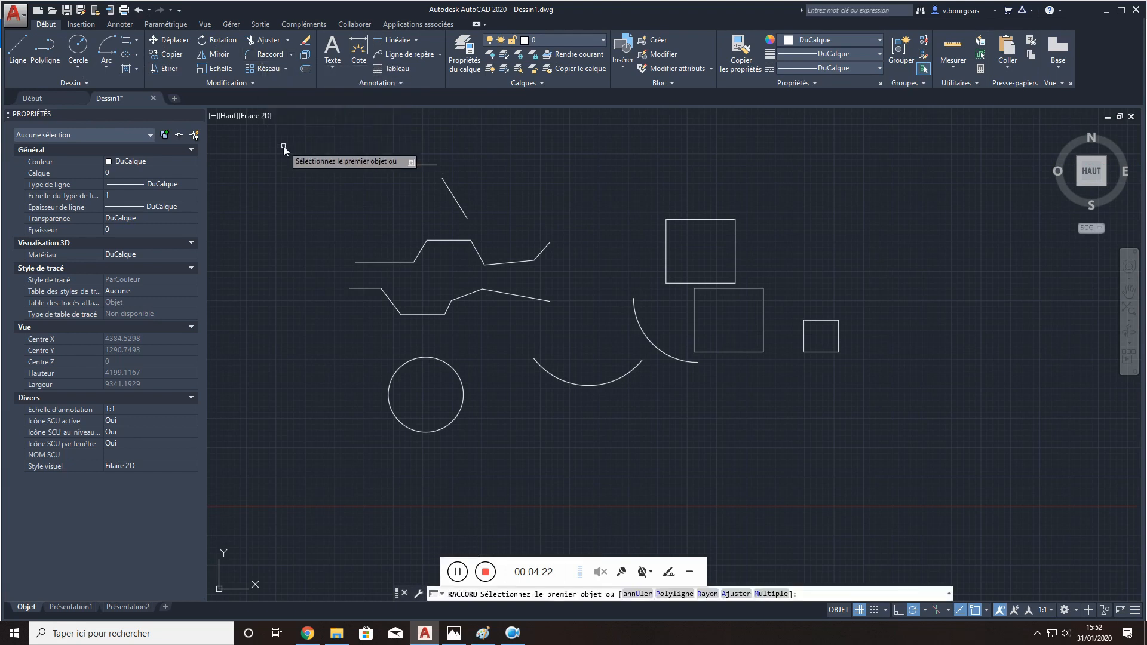
{"action": "type", "text": "r"}
{"action": "key", "text": "Return"}
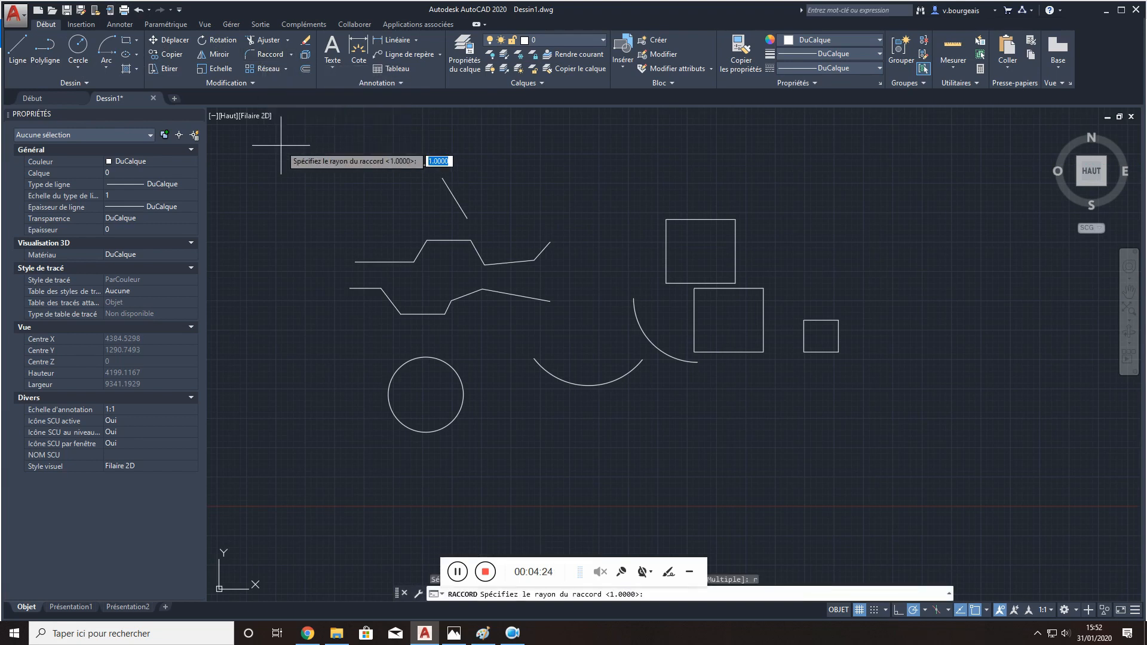
{"action": "type", "text": "0"}
{"action": "key", "text": "Return"}
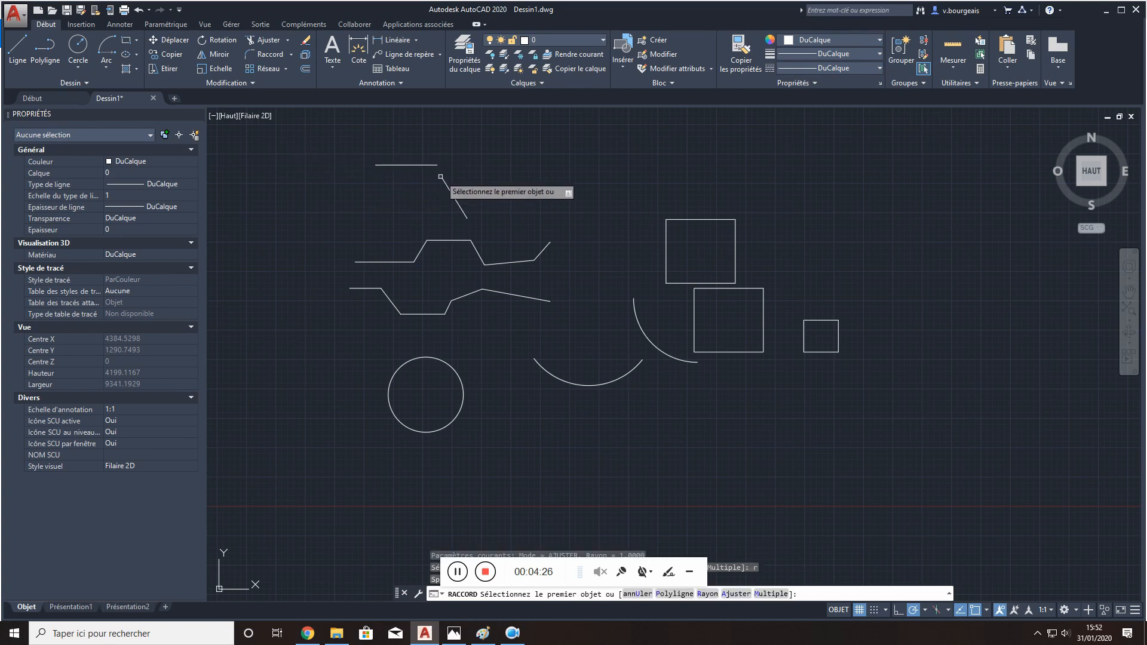
{"action": "left_click", "coordinate": [400, 163]}
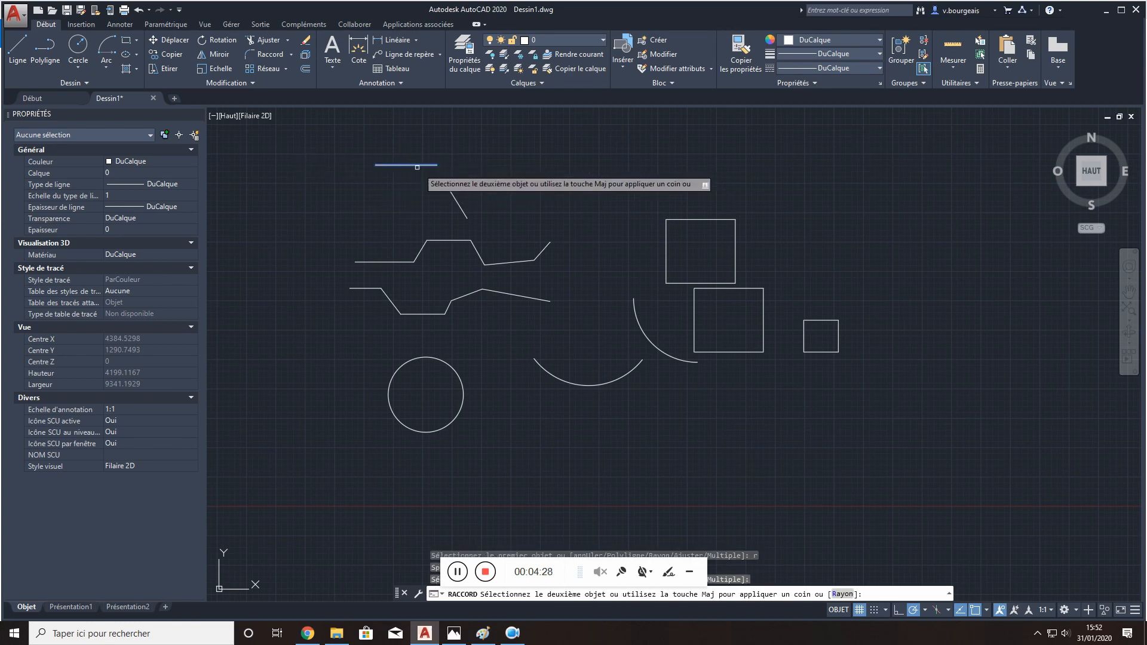
{"action": "left_click", "coordinate": [447, 193]}
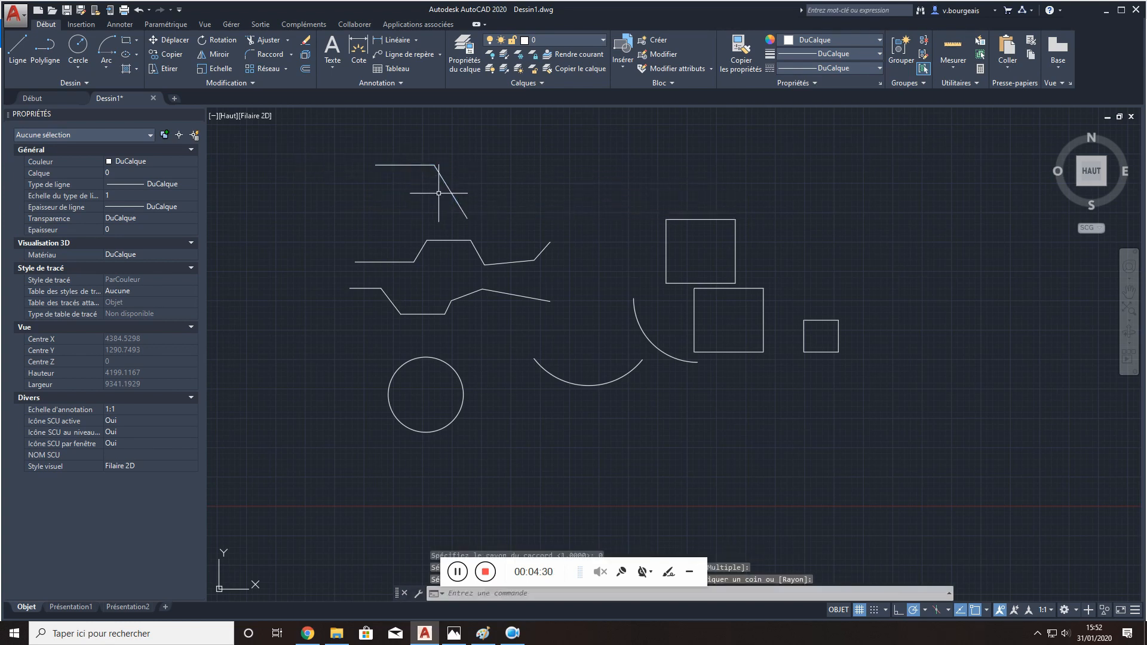
- Offset the upper rectangle outward by a distance of 200
{"action": "scroll", "coordinate": [398, 452], "scroll_direction": "down", "scroll_amount": 2}
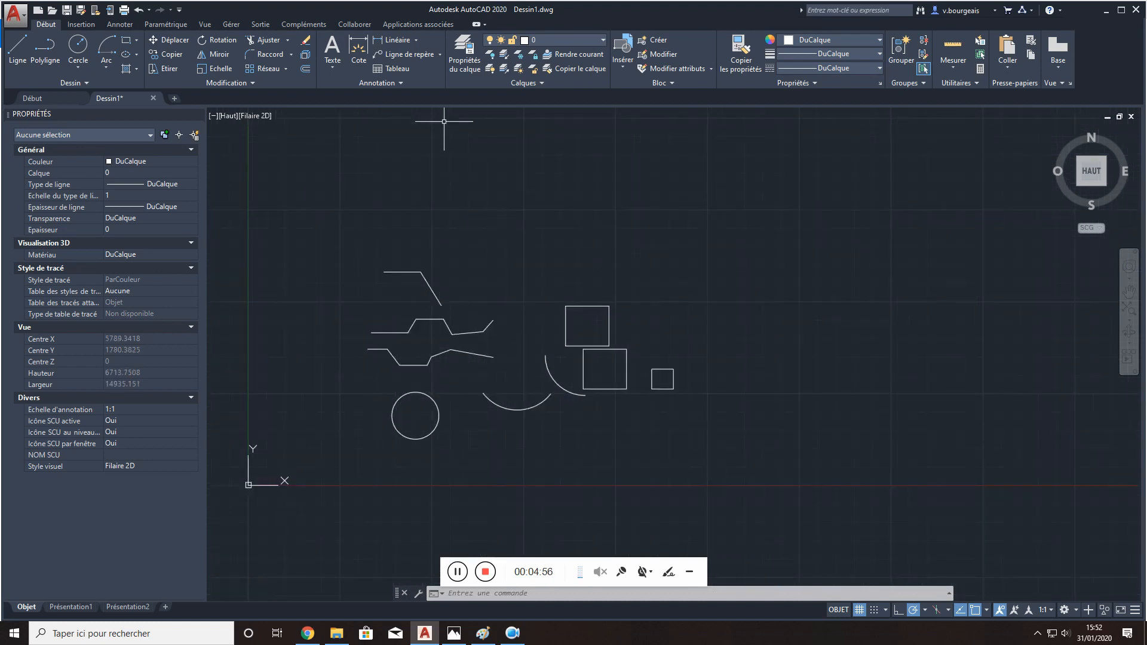
{"action": "left_click", "coordinate": [305, 70]}
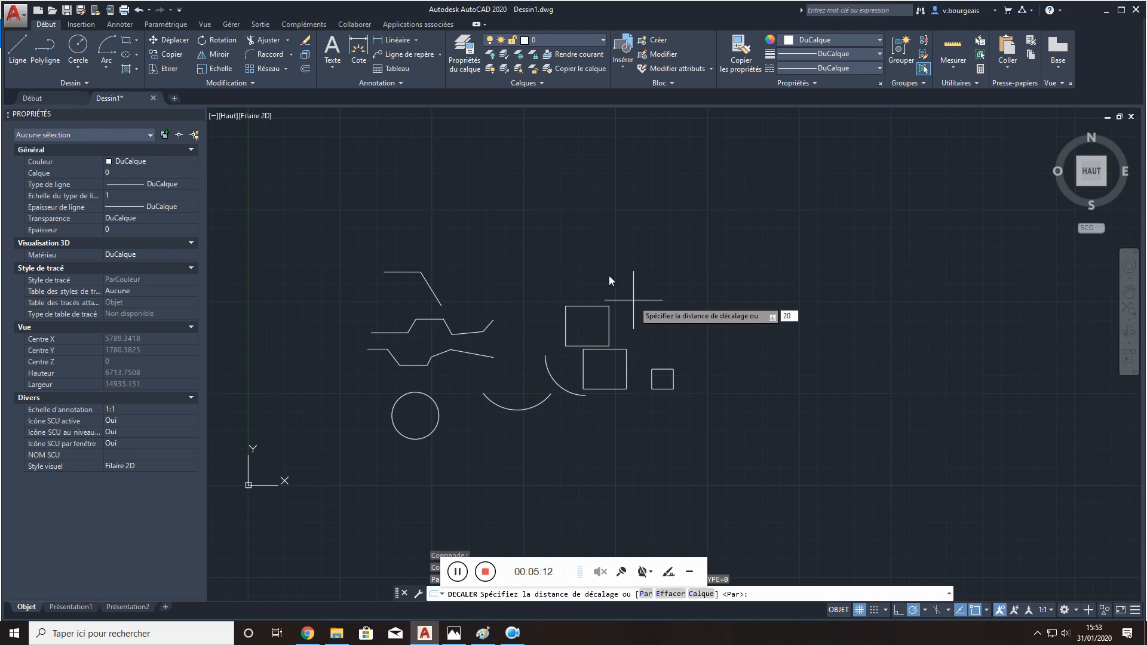
{"action": "key", "text": "Return"}
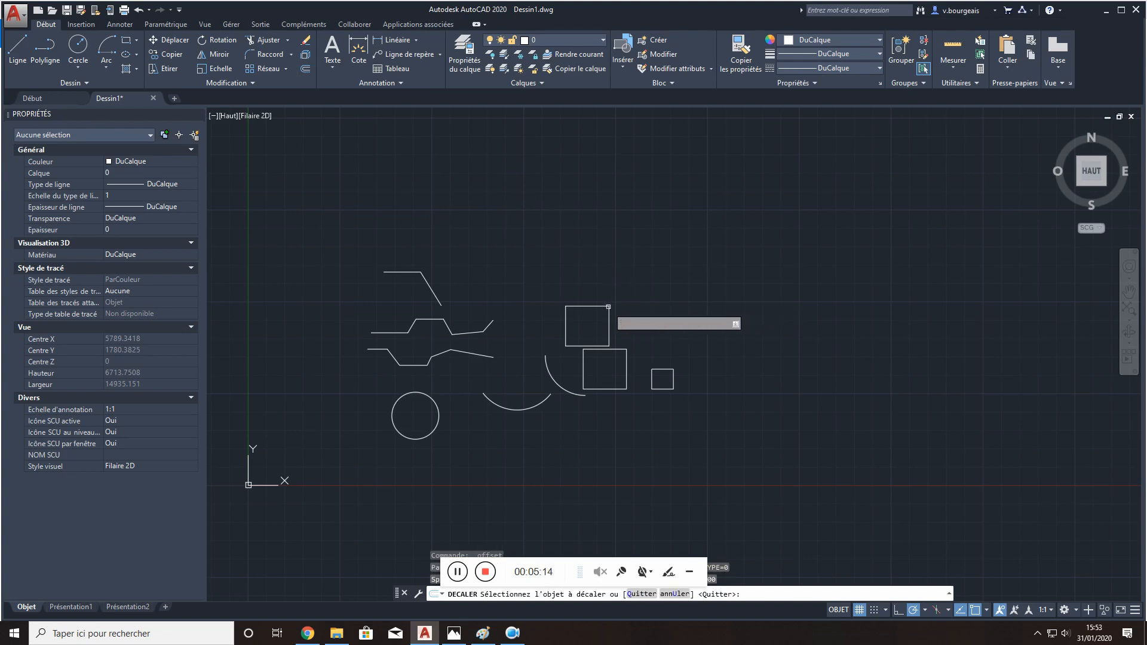
{"action": "scroll", "coordinate": [598, 307], "scroll_direction": "up", "scroll_amount": 5}
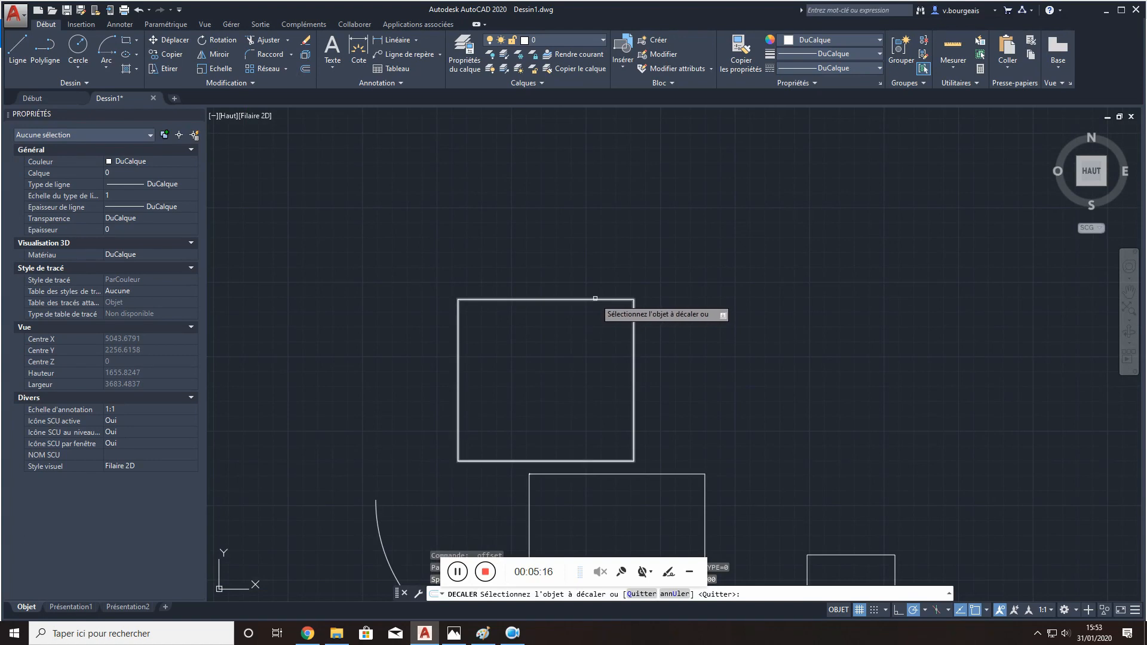
{"action": "left_click", "coordinate": [595, 299]}
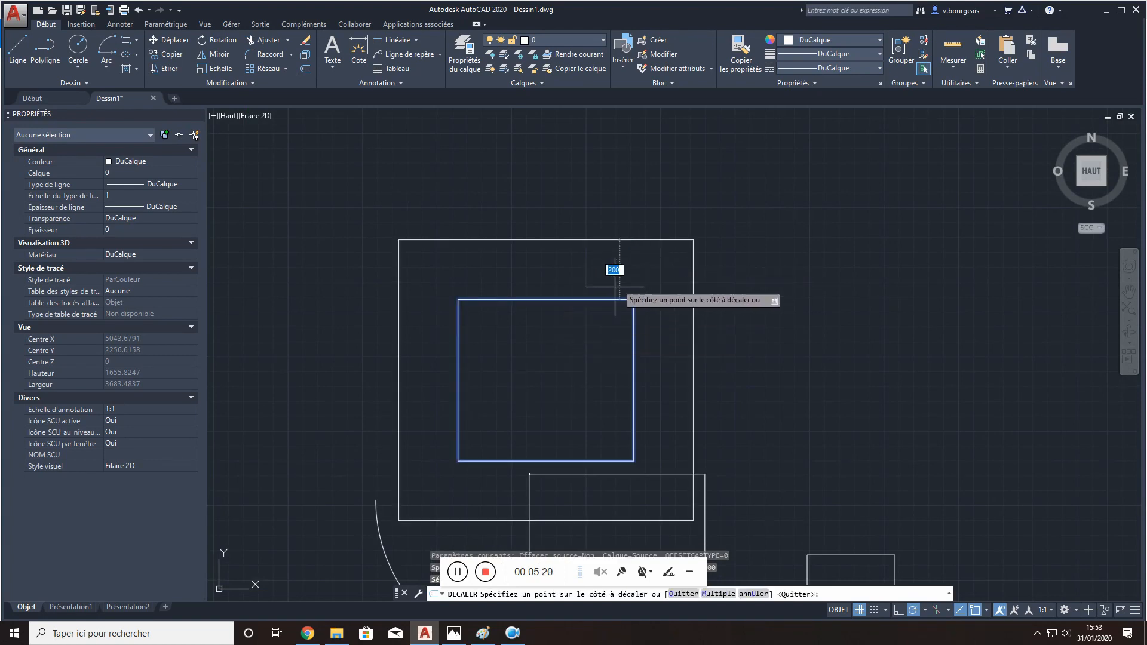
{"action": "left_click", "coordinate": [667, 252]}
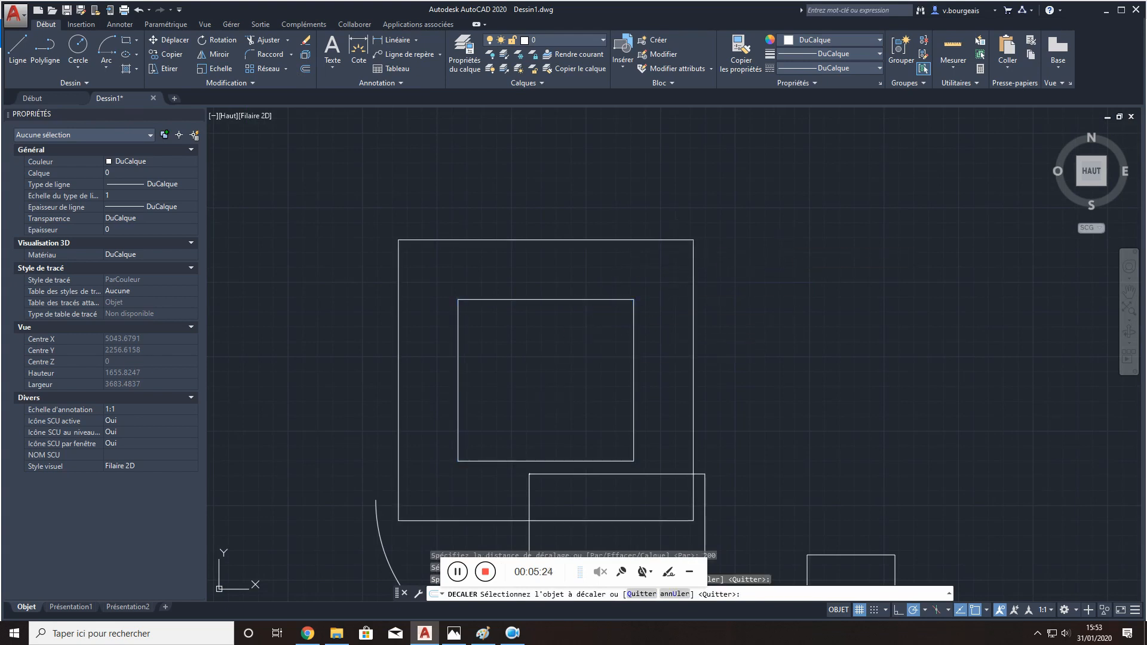
{"action": "key", "text": "Escape"}
{"action": "scroll", "coordinate": [766, 273], "scroll_direction": "down", "scroll_amount": 4}
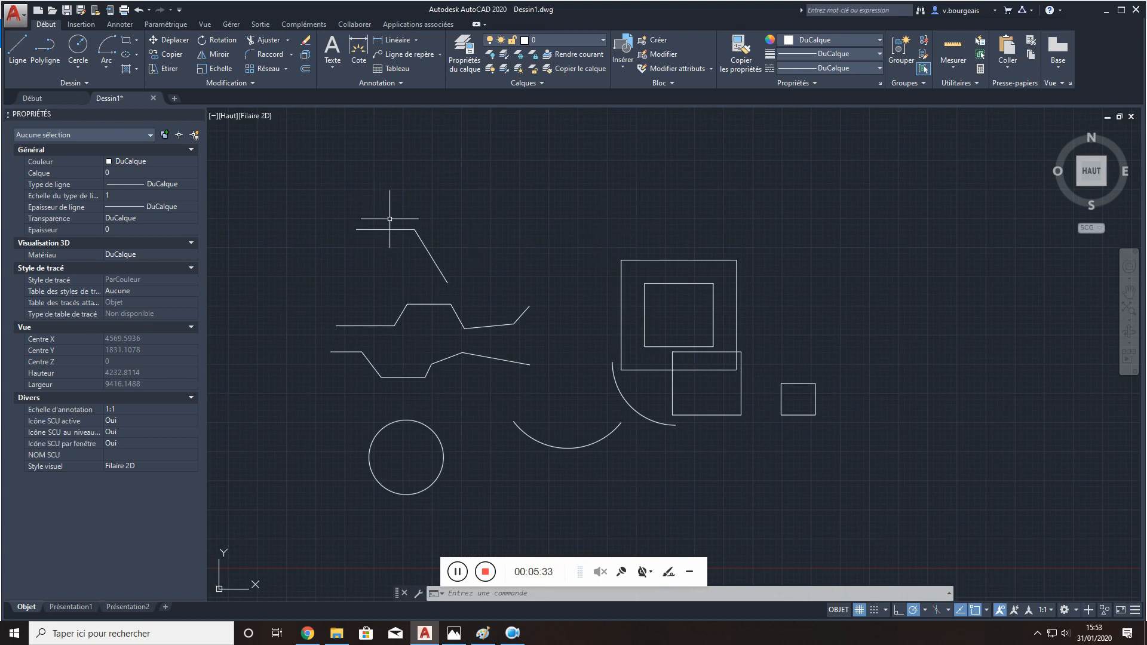
- Set the drawing units' insertion scale to metres (Mètres)
{"action": "left_click", "coordinate": [14, 12]}
{"action": "mouse_move", "coordinate": [71, 303]}
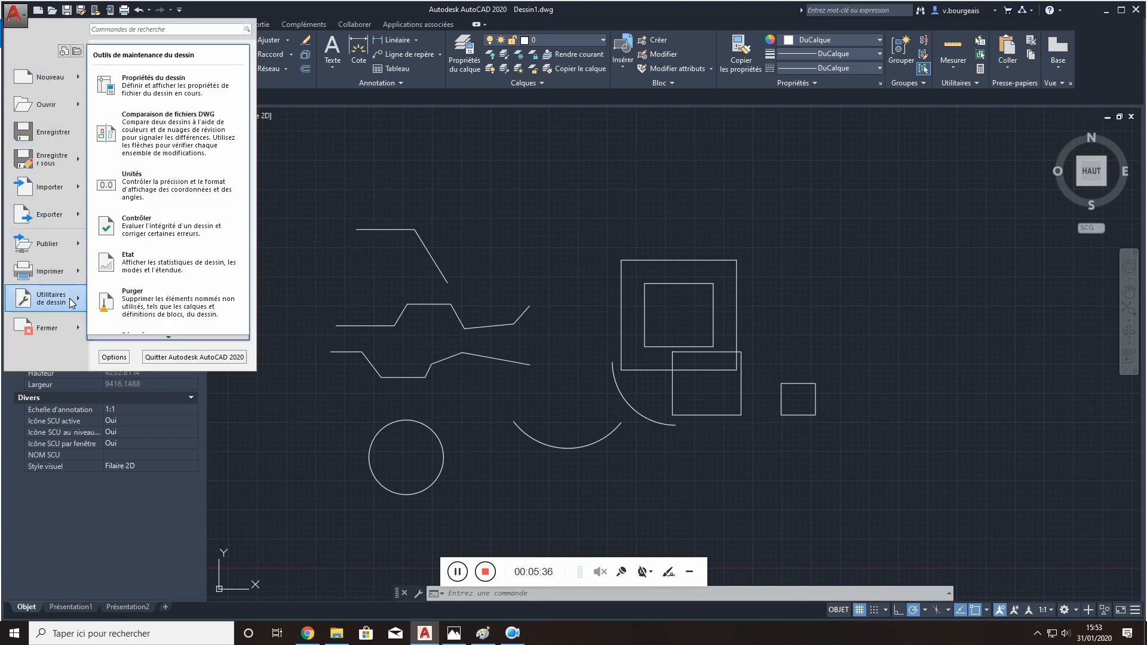
{"action": "left_click", "coordinate": [162, 190]}
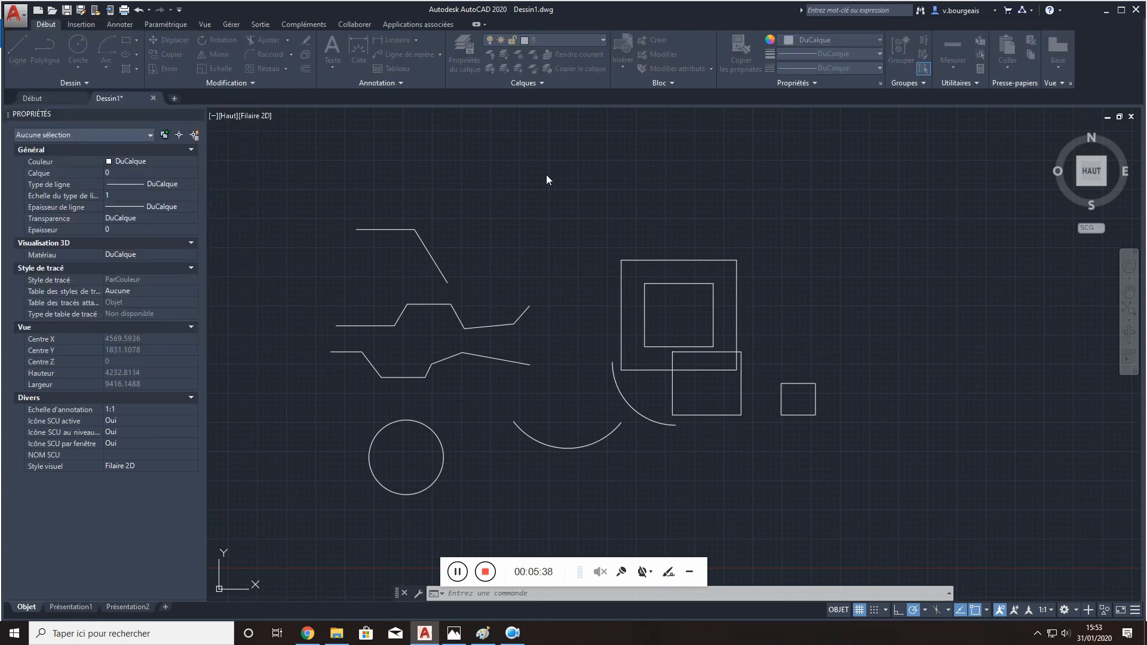
{"action": "left_click", "coordinate": [514, 316]}
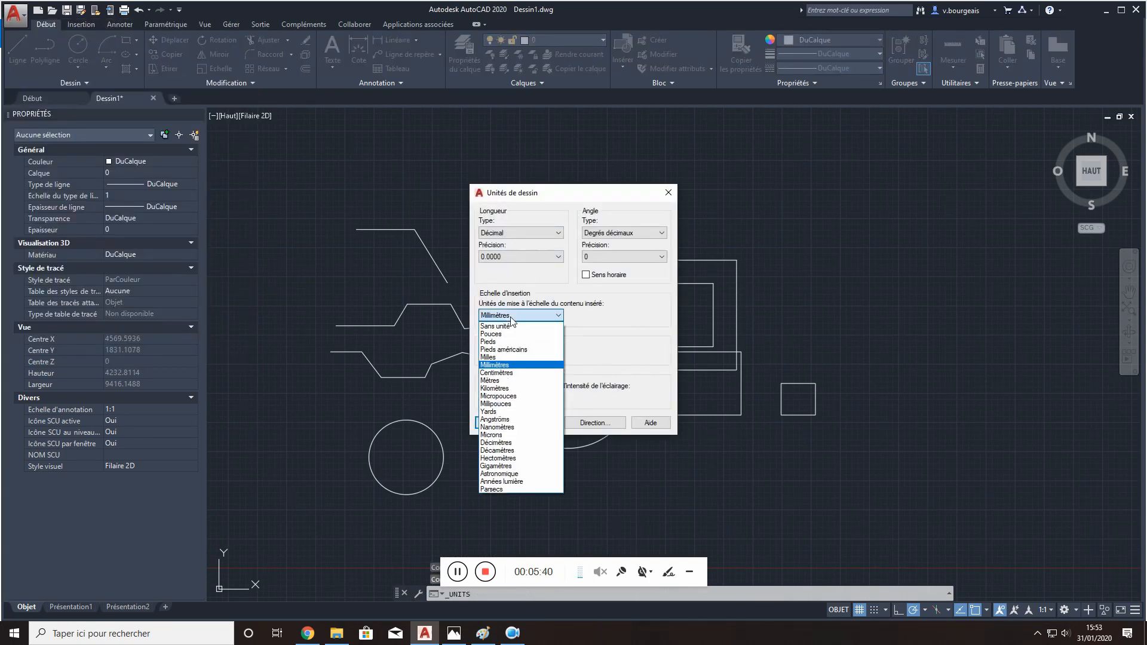
{"action": "left_click", "coordinate": [507, 380]}
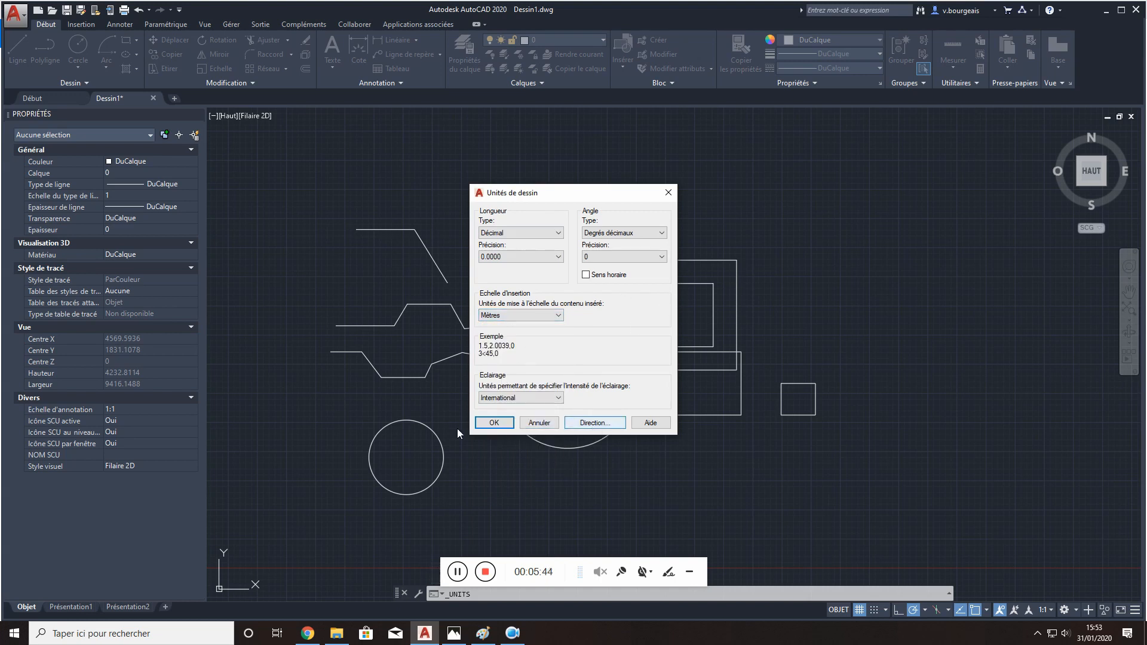
{"action": "left_click", "coordinate": [494, 423]}
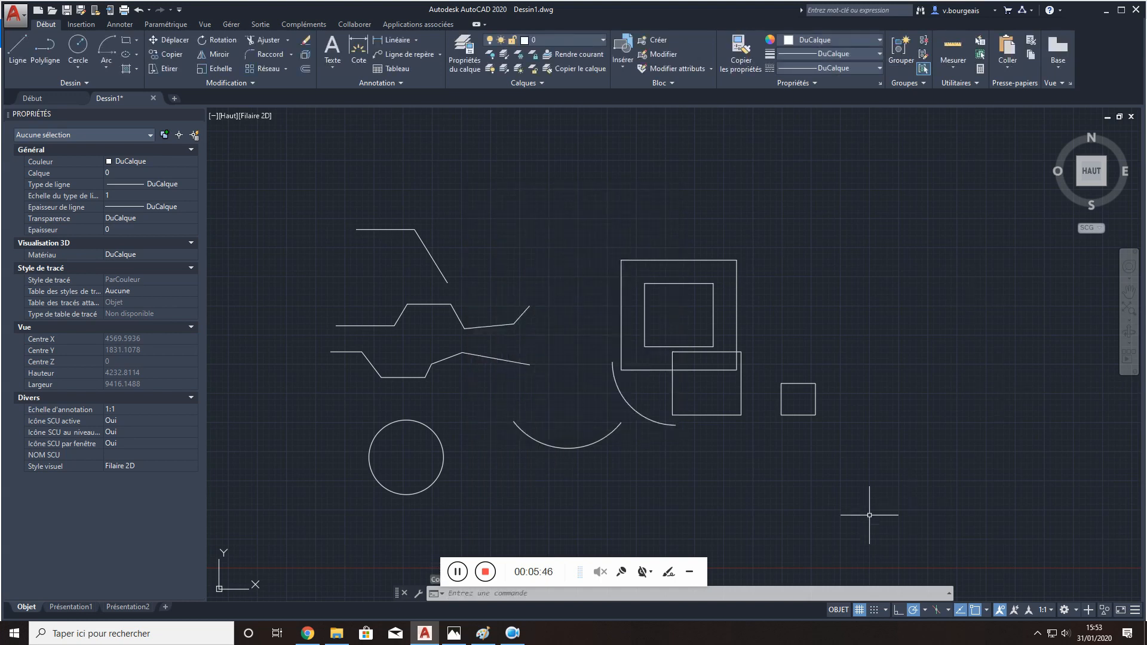
- Select every object in the drawing with crossing windows and delete them all
{"action": "mouse_move", "coordinate": [869, 513]}
{"action": "left_mouse_down"}
{"action": "mouse_move", "coordinate": [455, 274]}
{"action": "mouse_move", "coordinate": [797, 496]}
{"action": "left_mouse_up"}
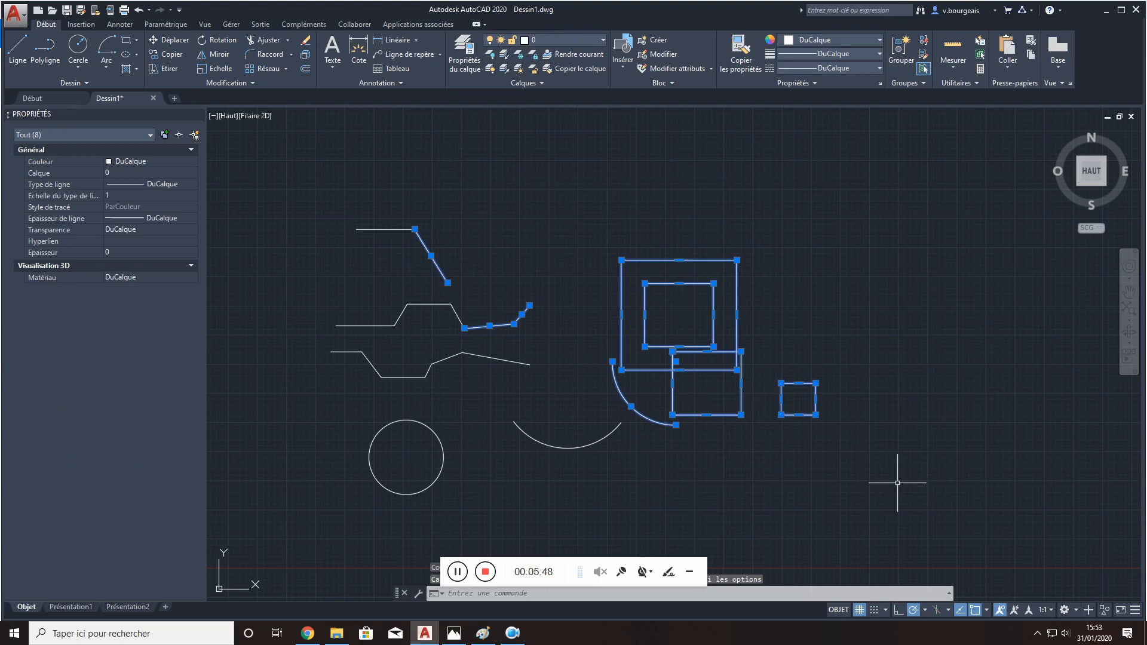
{"action": "left_click", "coordinate": [865, 166]}
{"action": "left_click", "coordinate": [922, 227]}
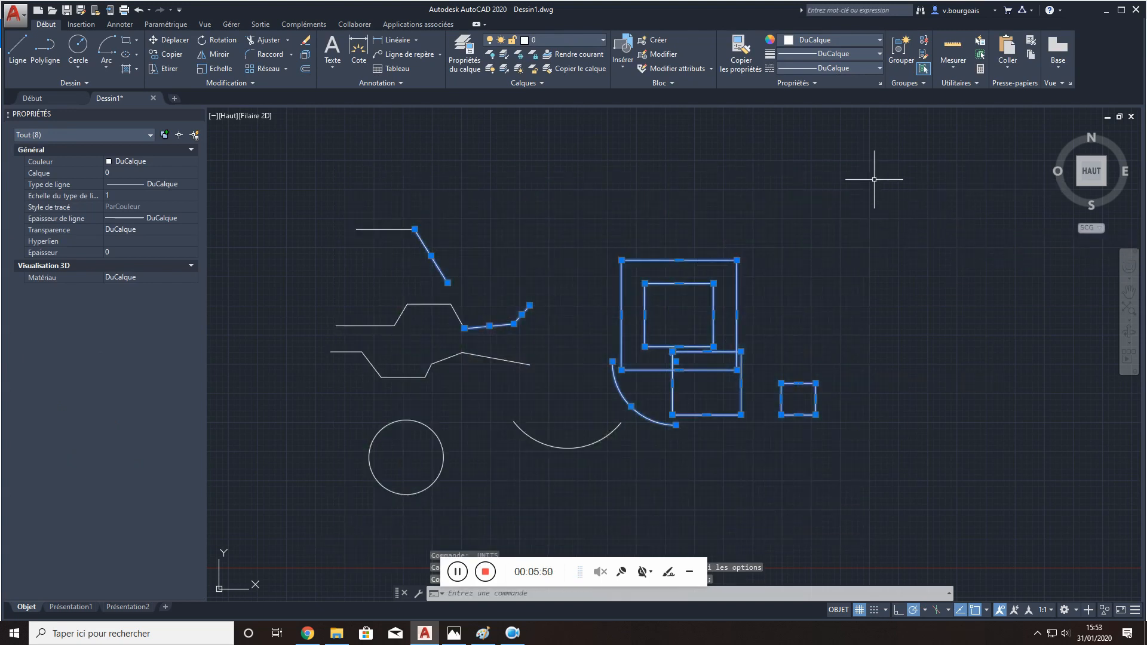
{"action": "left_click", "coordinate": [879, 160]}
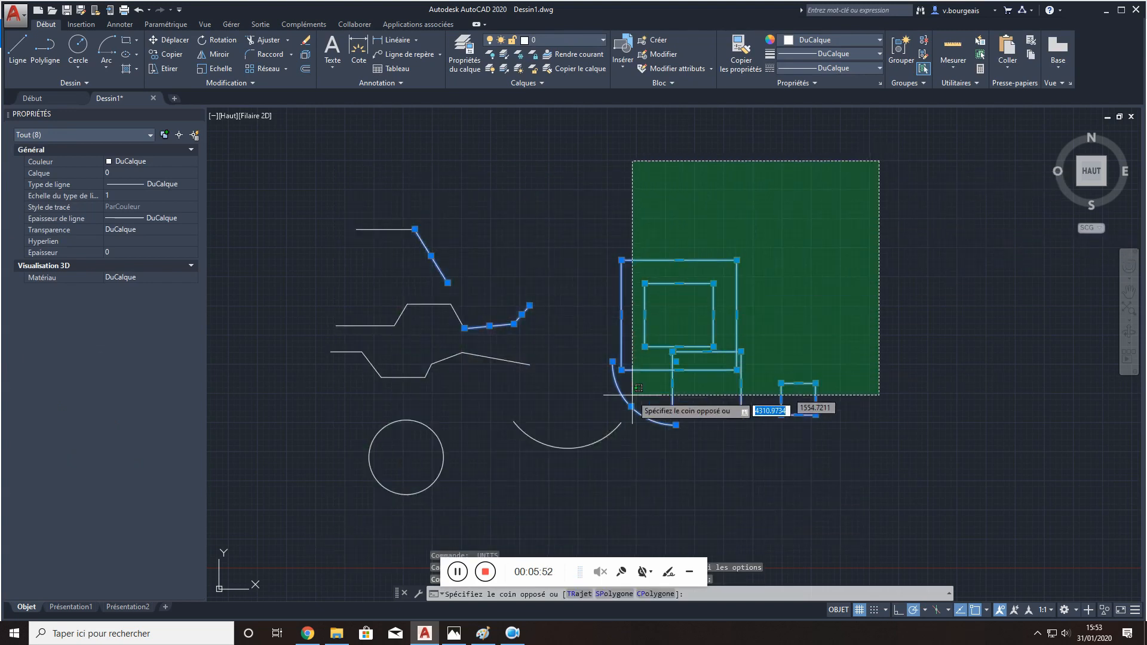
{"action": "left_click", "coordinate": [303, 543]}
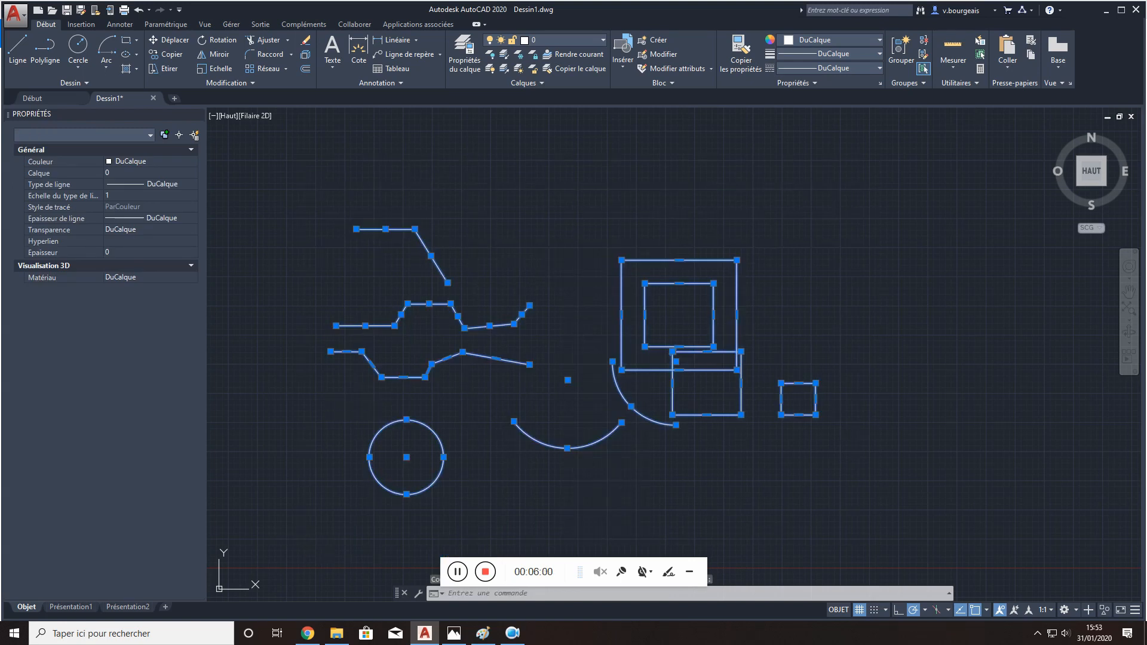
{"action": "key", "text": "Delete"}
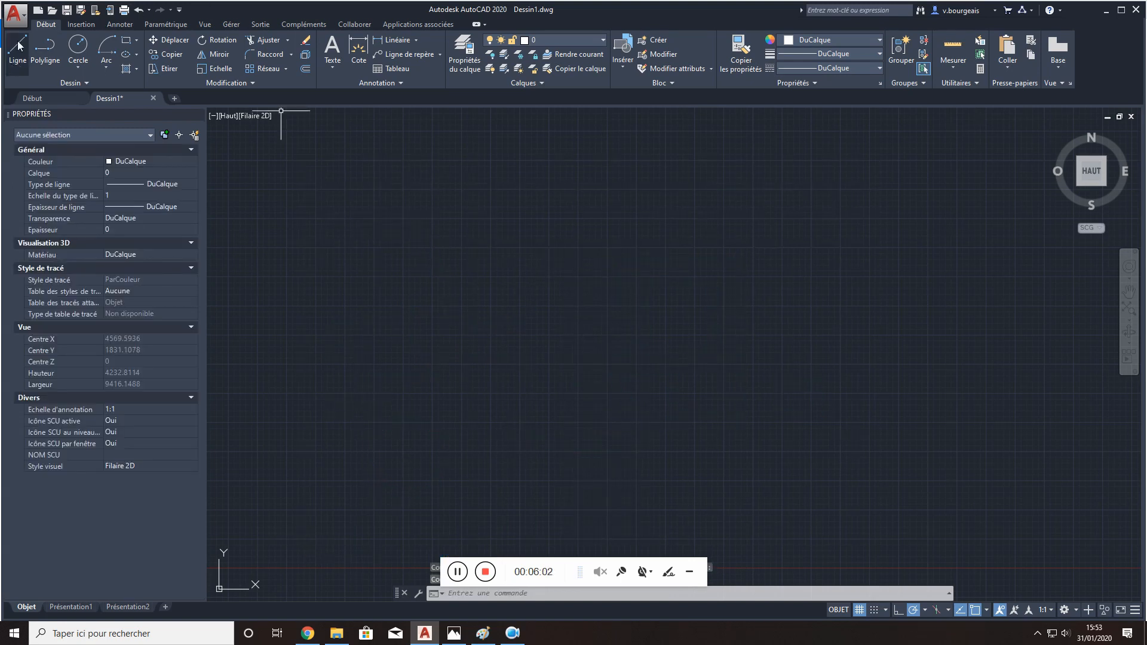
- Start a polyline in the empty drawing with a horizontal first segment 10 long running to the right
{"action": "left_click", "coordinate": [40, 49]}
{"action": "left_click", "coordinate": [412, 283]}
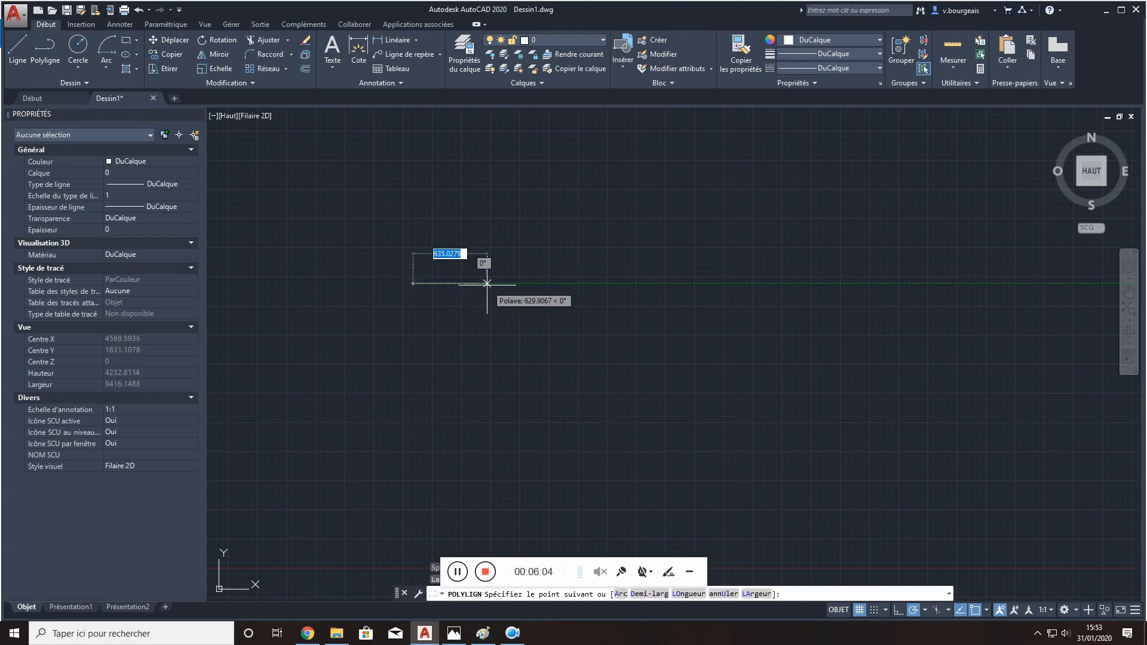
{"action": "scroll", "coordinate": [487, 285], "scroll_direction": "up", "scroll_amount": 4}
{"action": "scroll", "coordinate": [411, 289], "scroll_direction": "up", "scroll_amount": 4}
{"action": "middle_click_drag", "start_coordinate": [411, 290], "coordinate": [927, 298]}
{"action": "scroll", "coordinate": [670, 267], "scroll_direction": "up", "scroll_amount": 10}
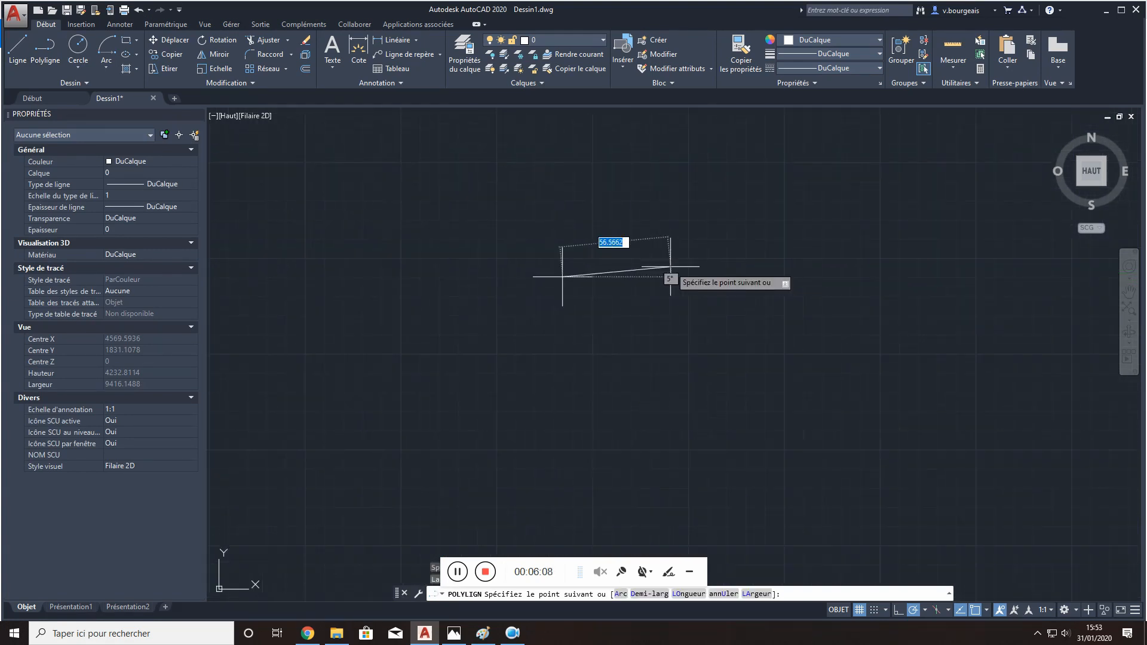
{"action": "middle_click_drag", "start_coordinate": [644, 299], "coordinate": [1003, 291]}
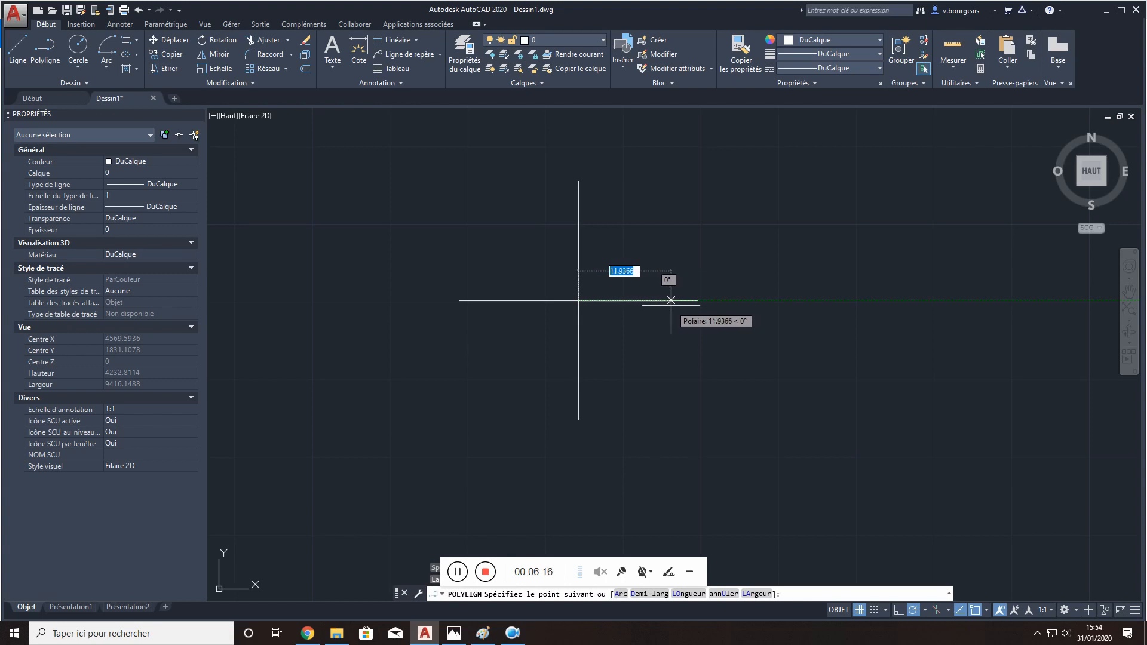
{"action": "type", "text": "10"}
{"action": "key", "text": "Return"}
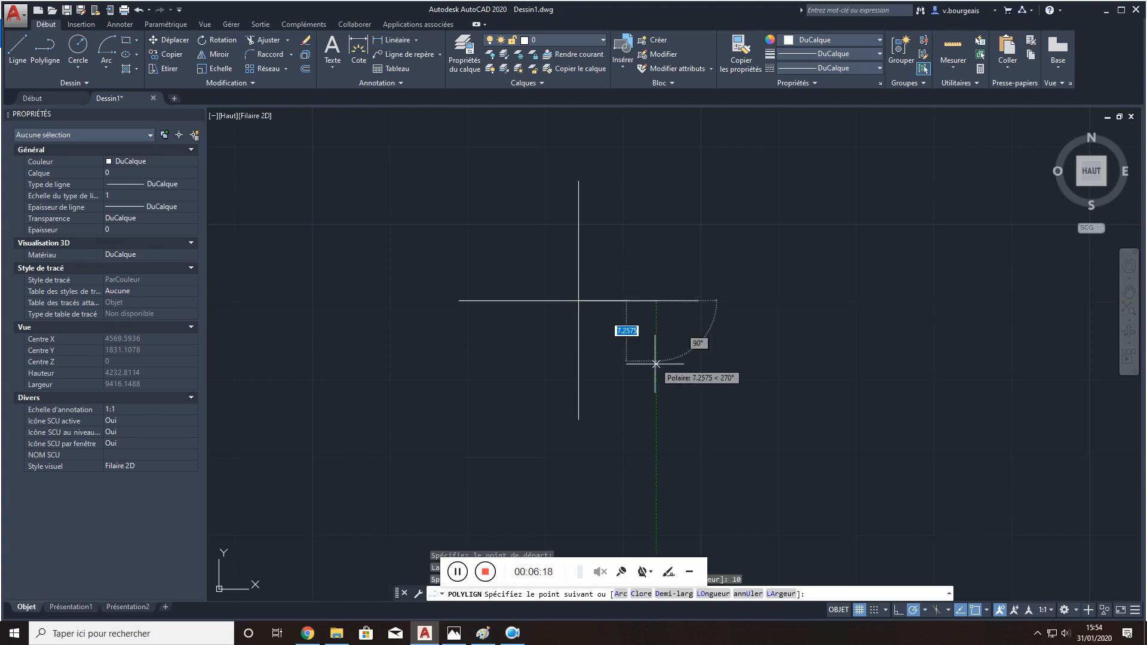
- Continue the polyline 12 downward and 10 back to the left, and close it into a rectangle
{"action": "type", "text": "12"}
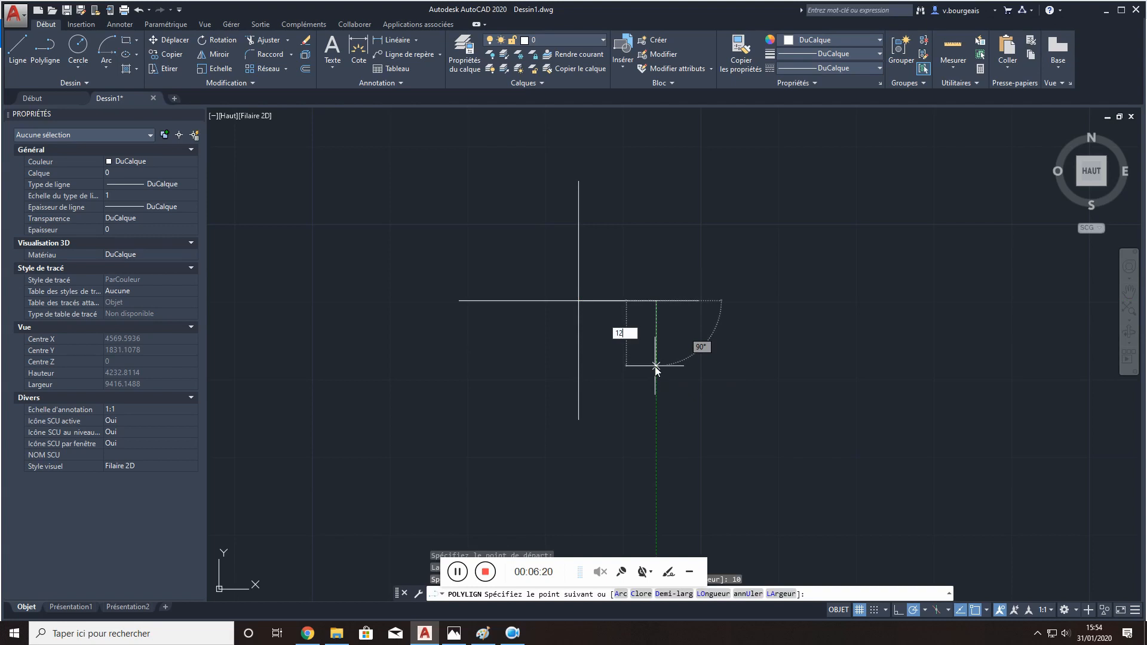
{"action": "key", "text": "Return"}
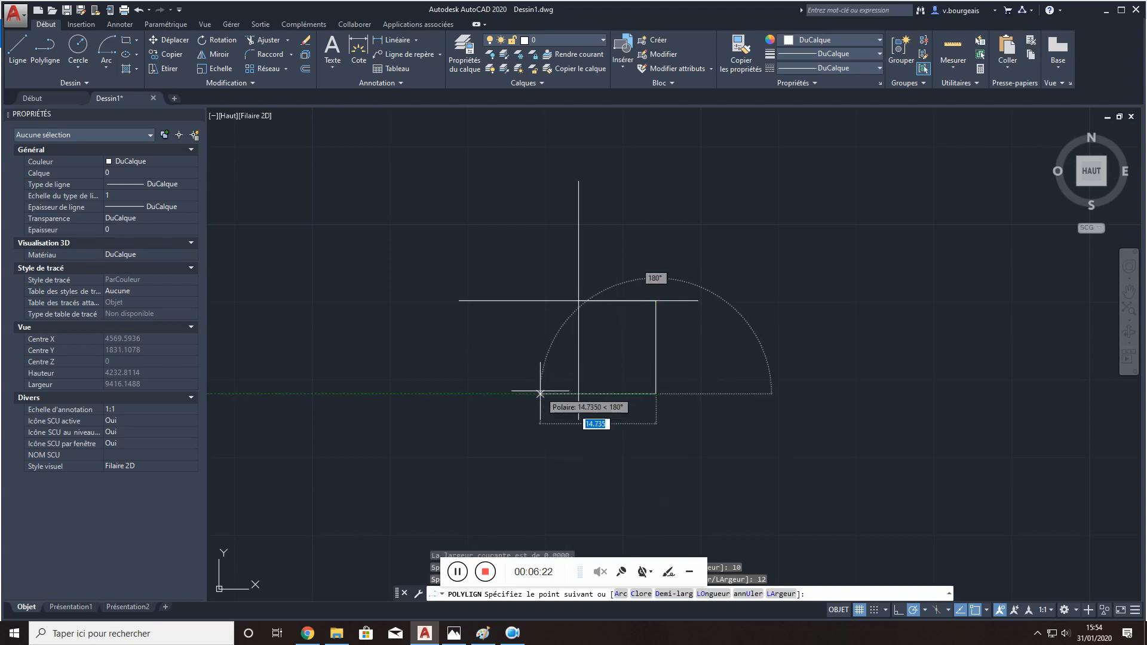
{"action": "type", "text": "1"}
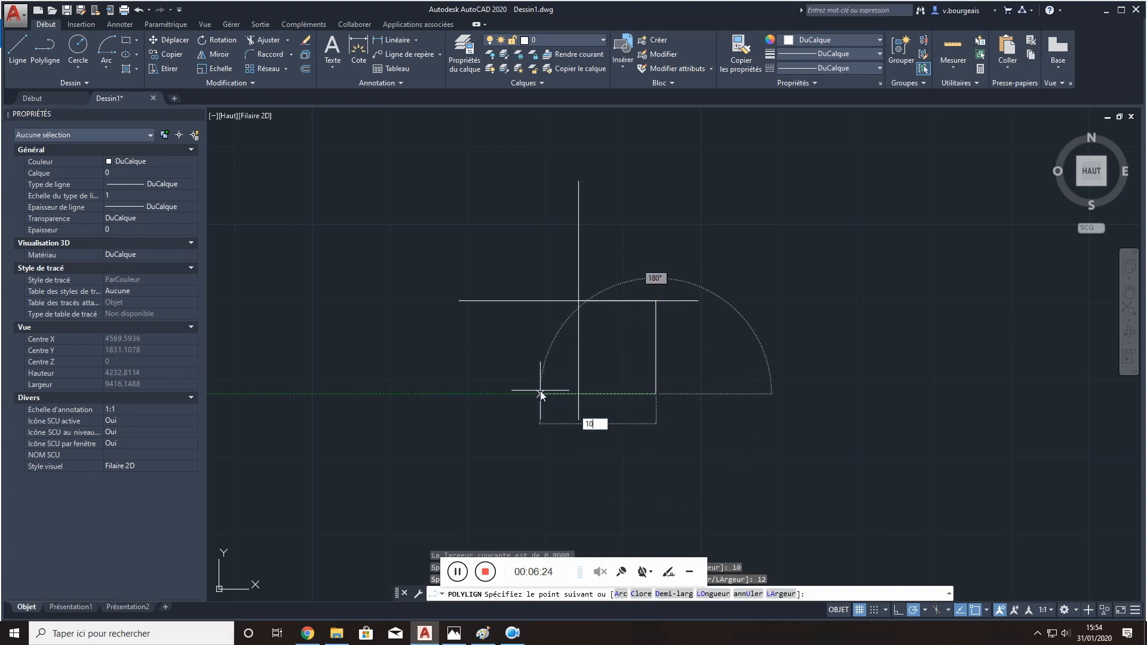
{"action": "type", "text": "0"}
{"action": "key", "text": "Return"}
{"action": "type", "text": "c"}
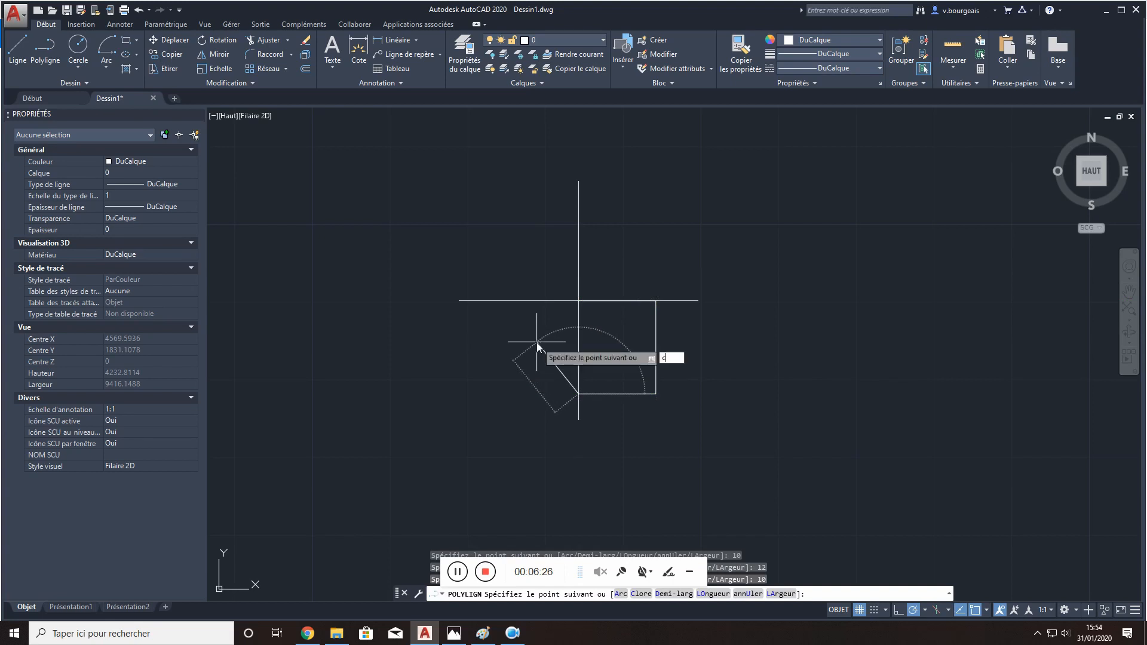
{"action": "type", "text": "l"}
{"action": "key", "text": "Return"}
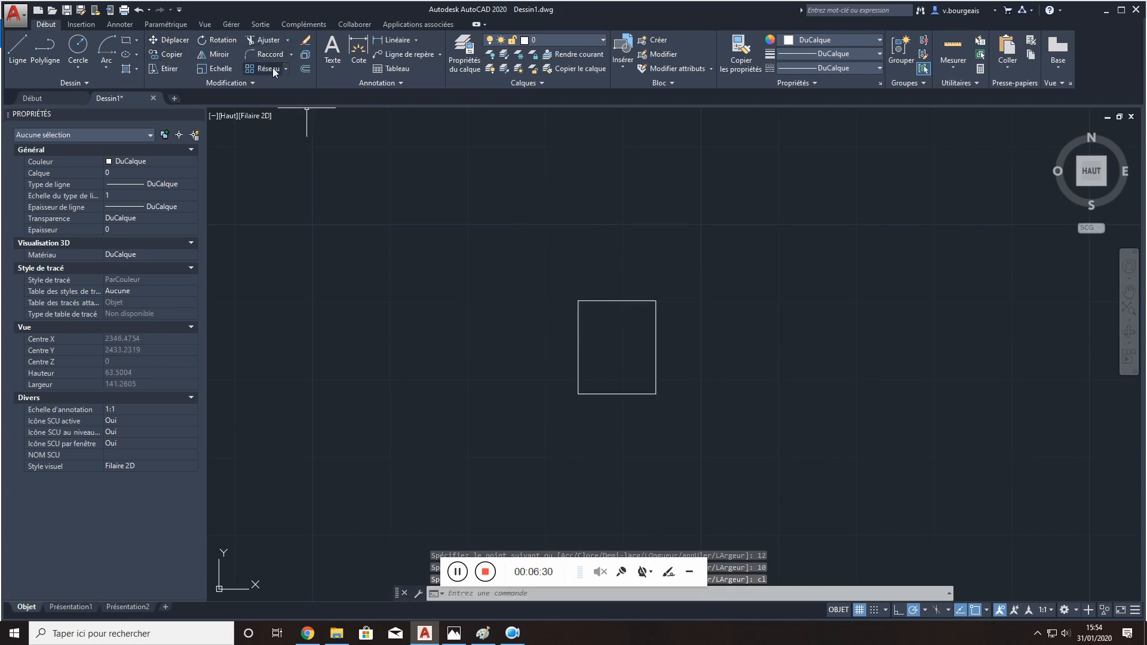
- Offset the 10 by 12 rectangle outward by 0.2 to form a wall thickness
{"action": "left_click", "coordinate": [305, 69]}
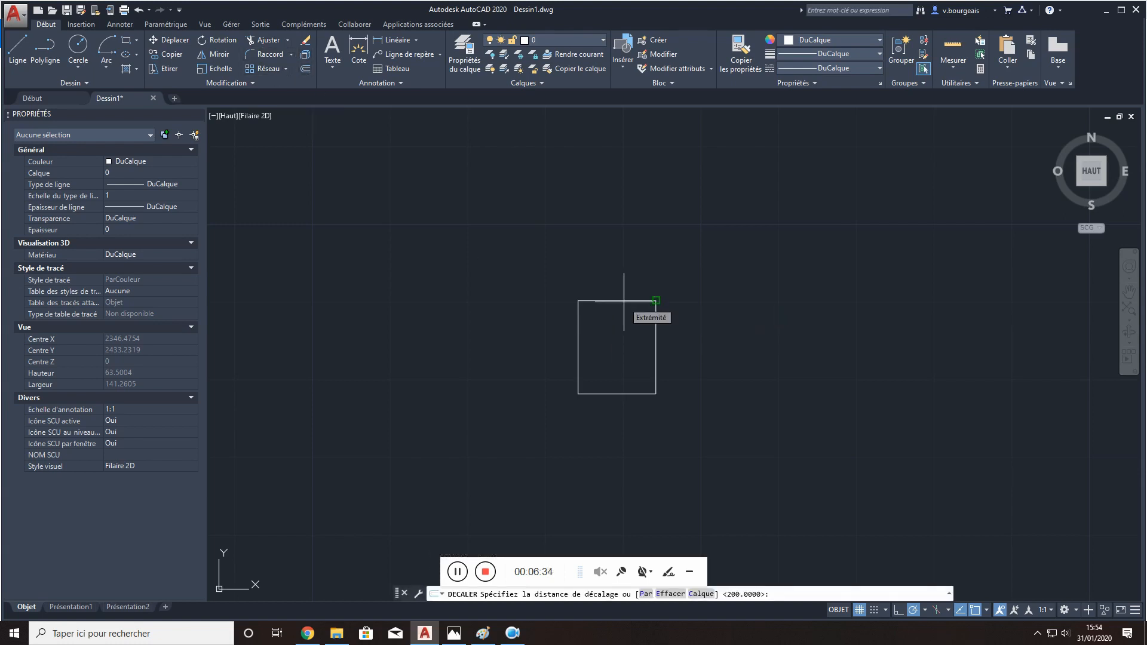
{"action": "type", "text": "0.2"}
{"action": "key", "text": "Return"}
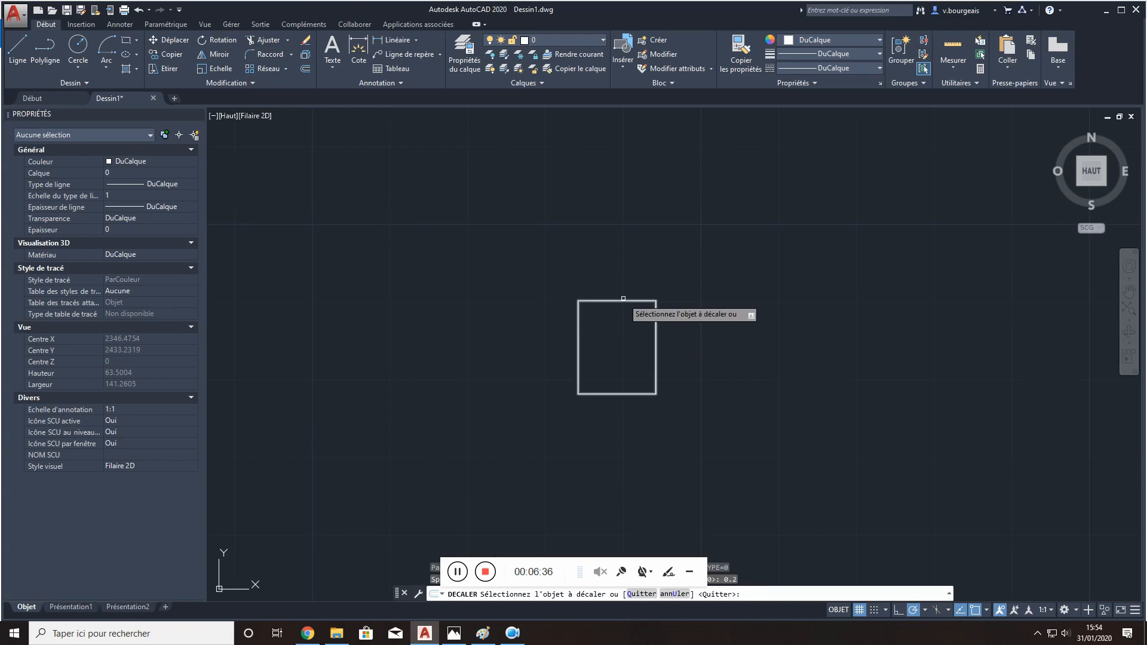
{"action": "left_click", "coordinate": [622, 300]}
{"action": "left_click", "coordinate": [621, 286]}
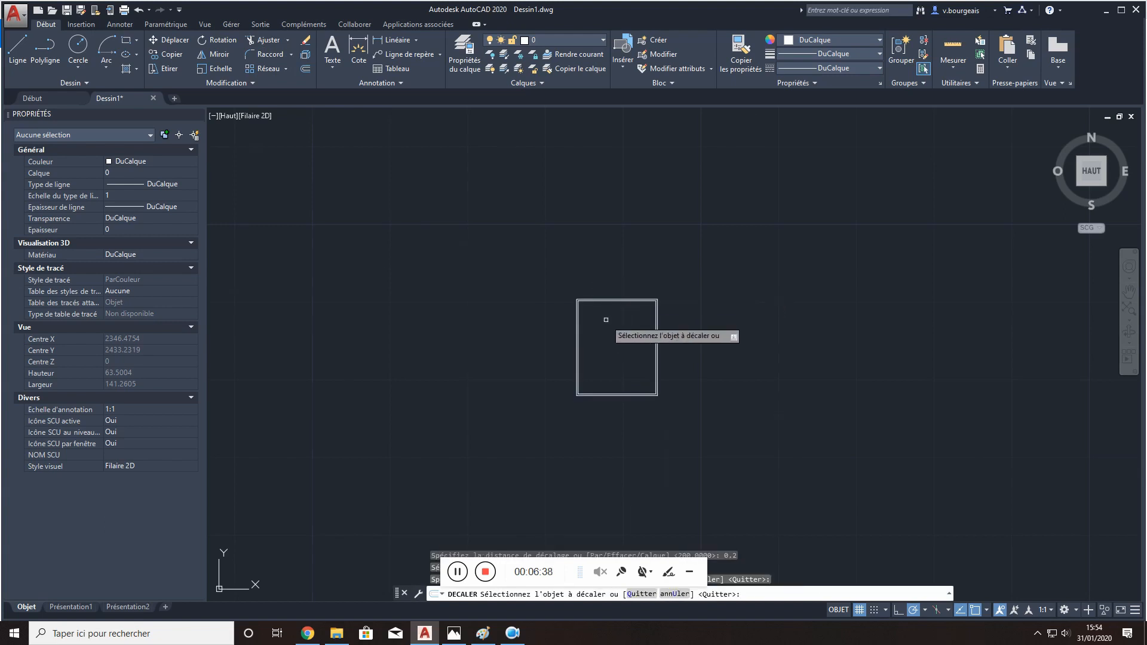
{"action": "scroll", "coordinate": [604, 317], "scroll_direction": "up", "scroll_amount": 6}
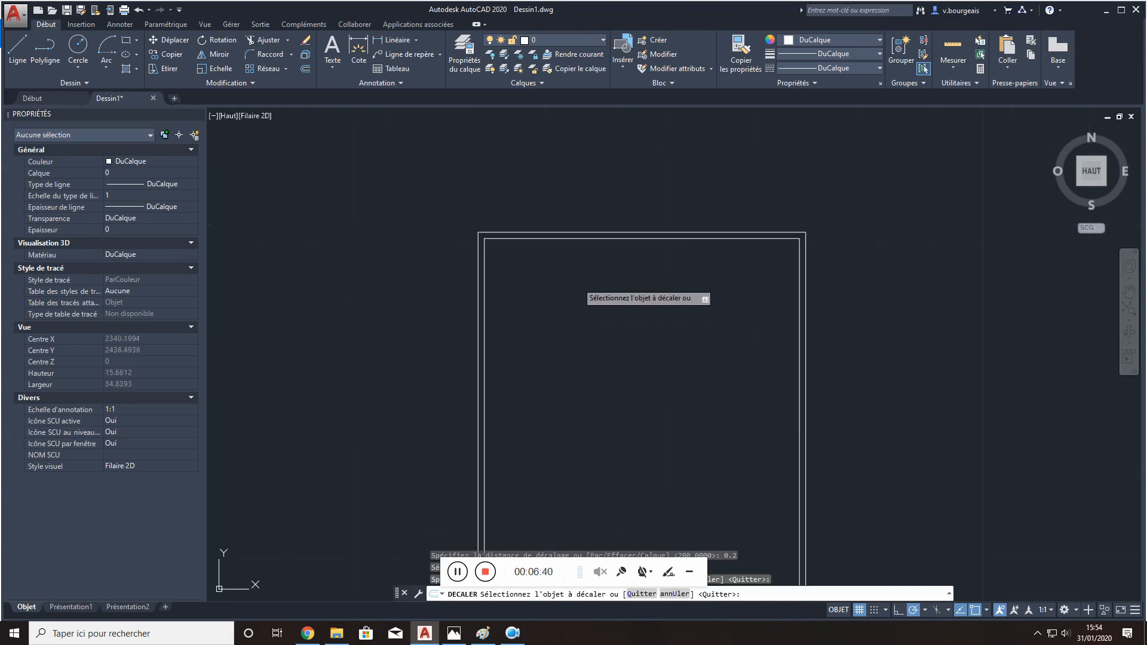
{"action": "key", "text": "Escape"}
{"action": "middle_click_drag", "start_coordinate": [657, 340], "coordinate": [645, 248]}
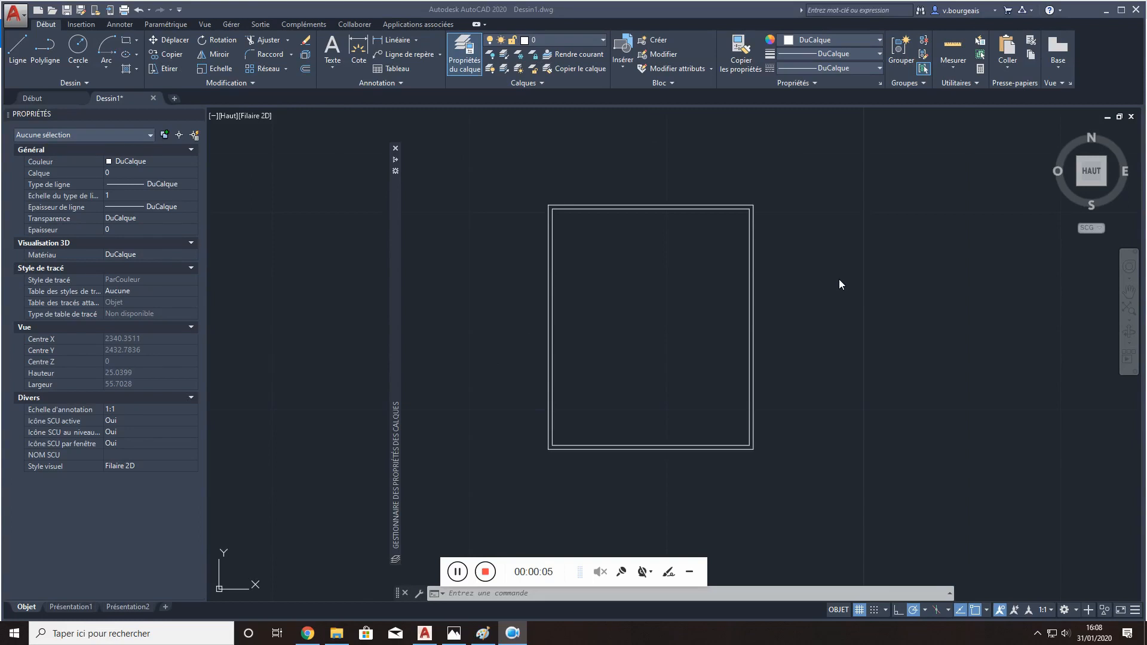
- Change the colour of the inner rectangle to red (Rouge) in its properties
{"action": "left_click", "coordinate": [812, 278]}
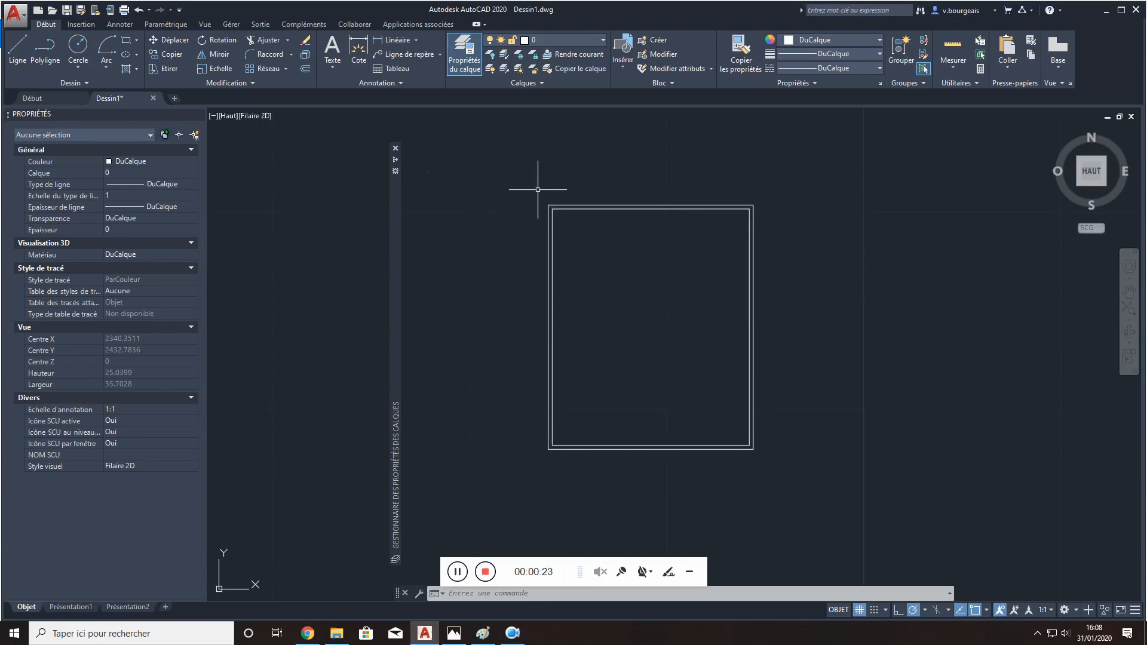
{"action": "left_click", "coordinate": [551, 244]}
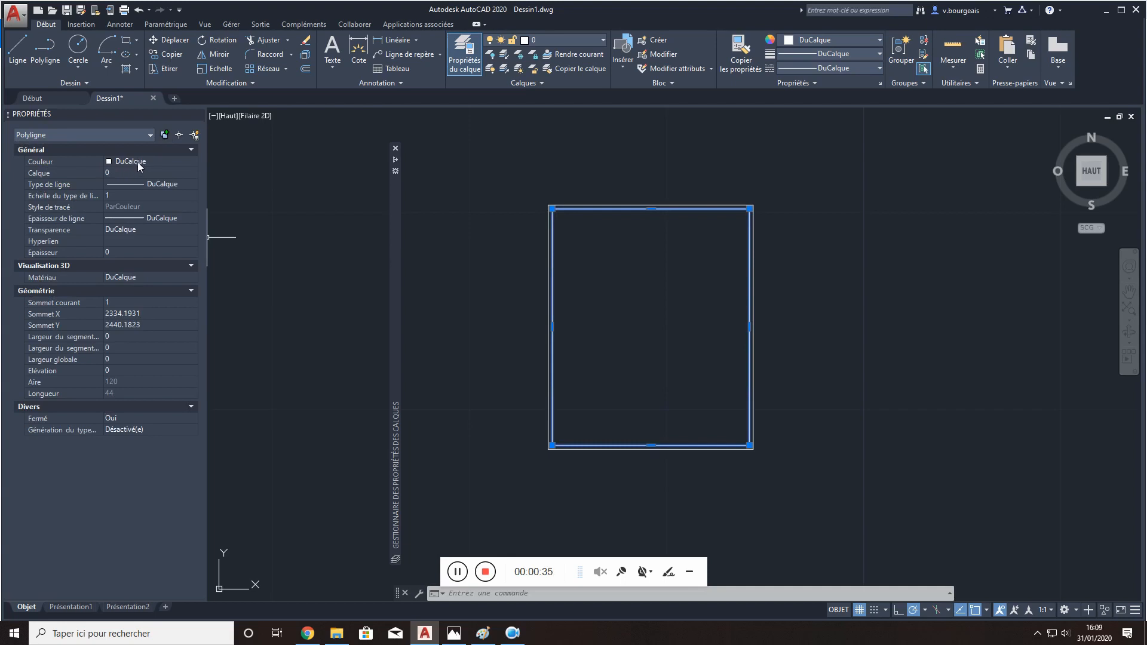
{"action": "left_click", "coordinate": [173, 162]}
{"action": "left_click", "coordinate": [194, 161]}
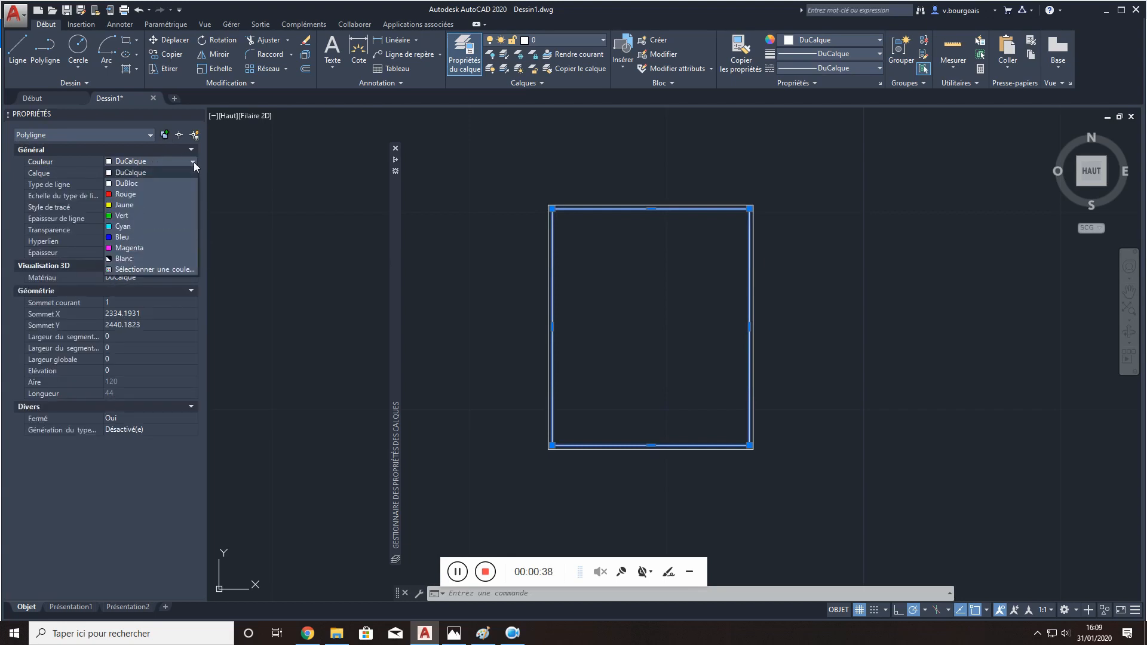
{"action": "left_click", "coordinate": [177, 193]}
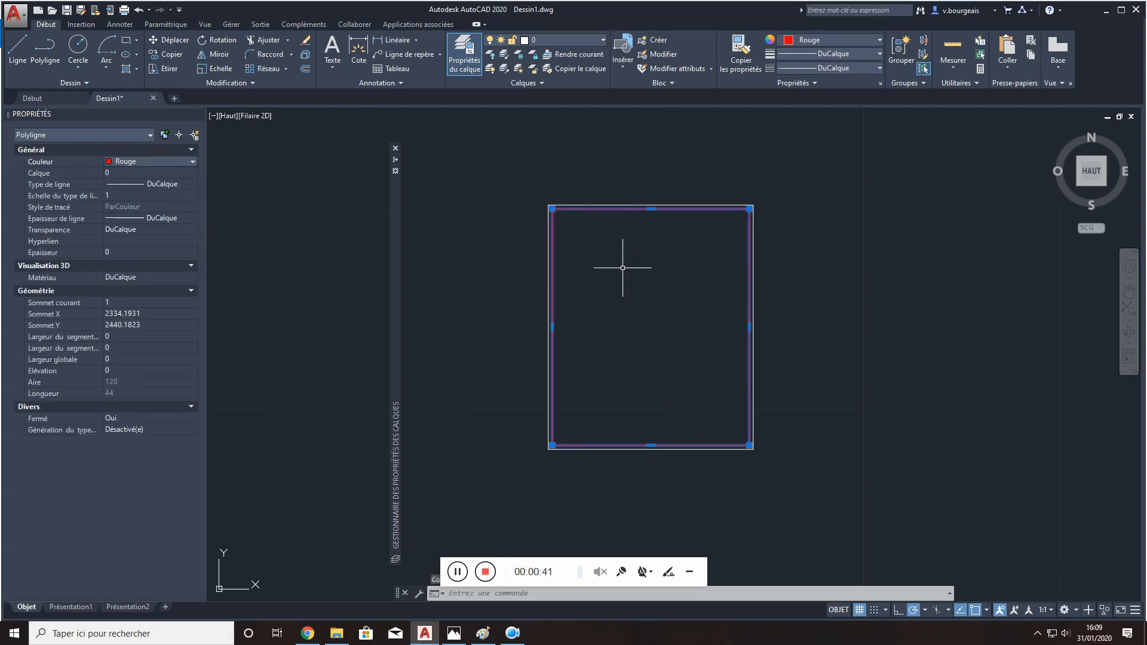
- Set the inner rectangle's colour to DuCalque so it follows its layer
{"action": "left_click", "coordinate": [192, 162]}
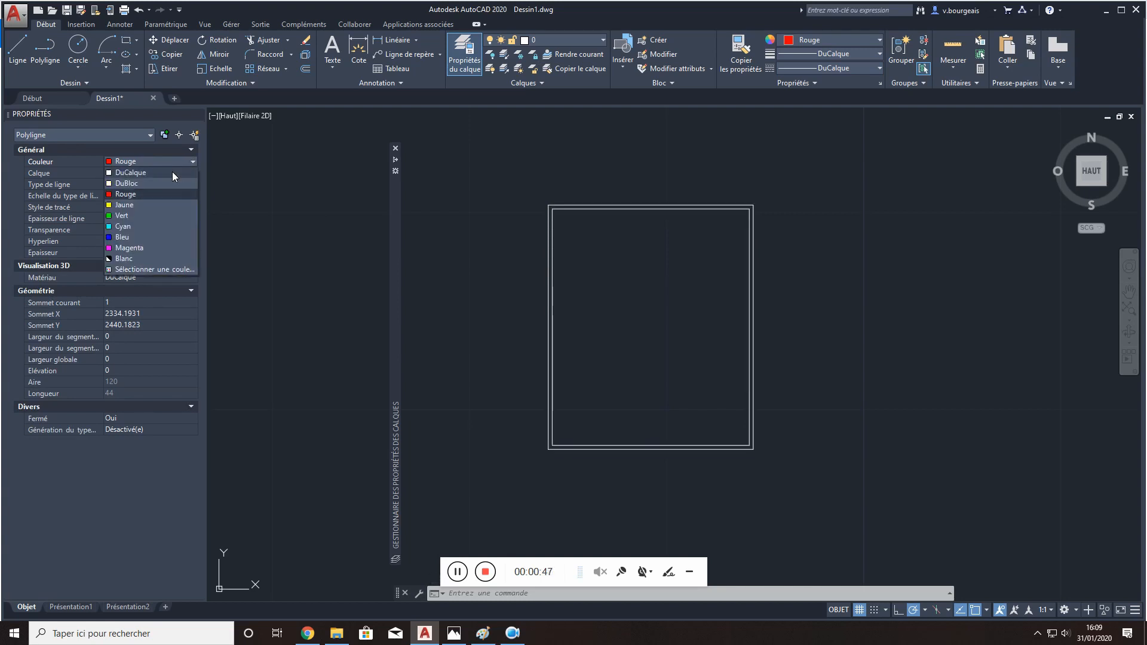
{"action": "left_click", "coordinate": [172, 171]}
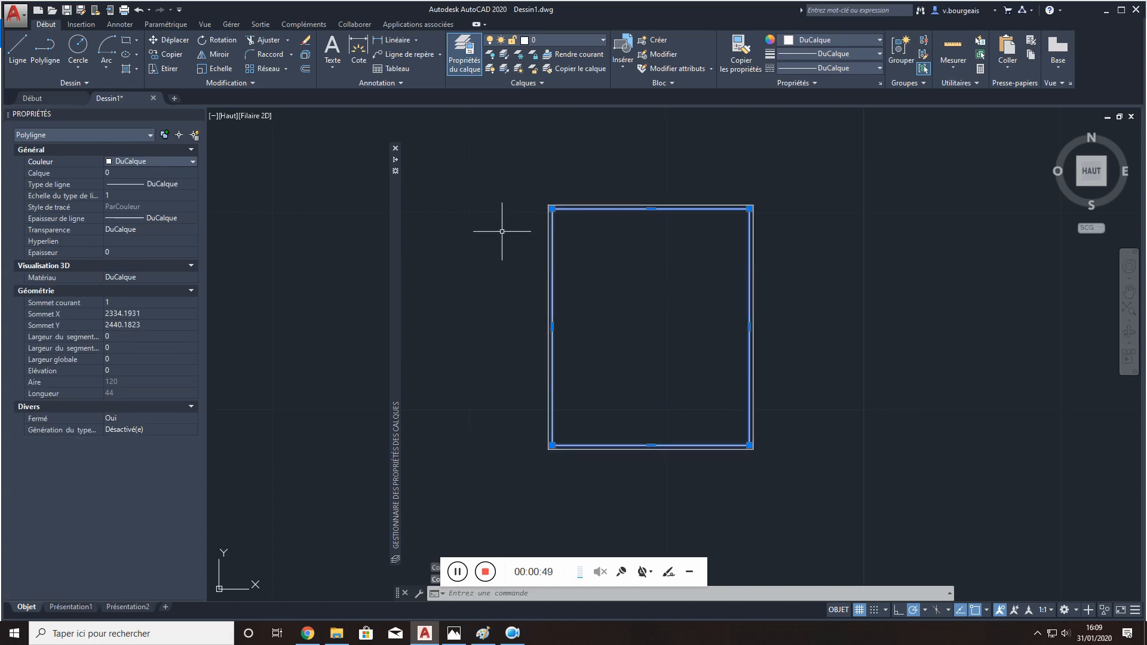
{"action": "key", "text": "Escape"}
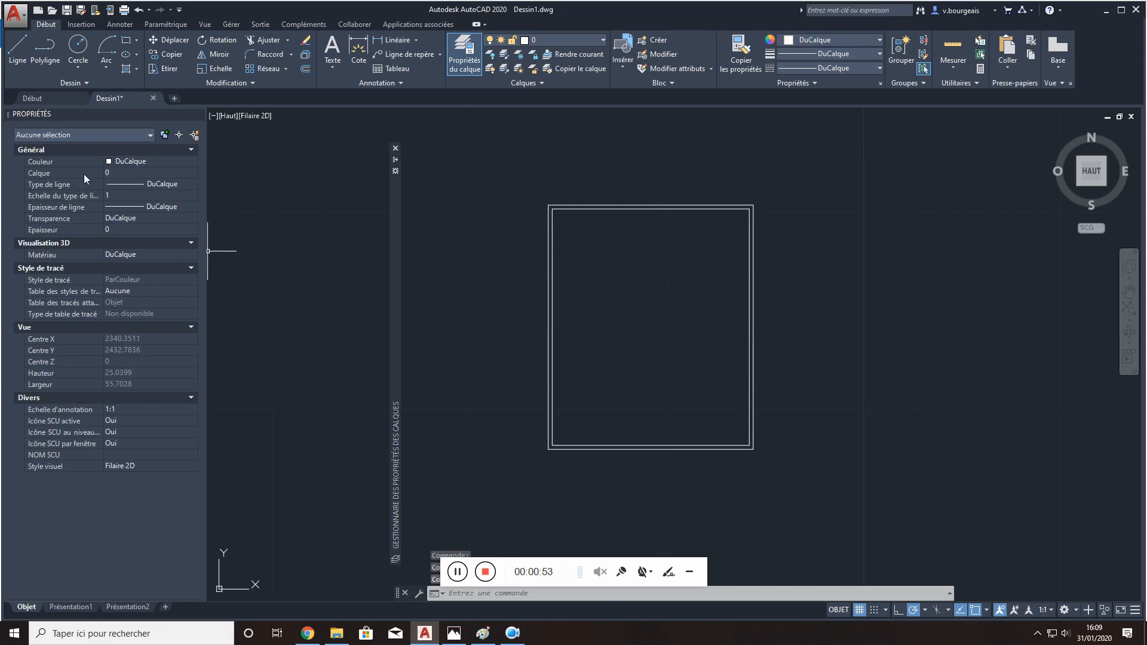
- Examine the linetype choices available for the inner rectangle in its properties
{"action": "left_click", "coordinate": [606, 210]}
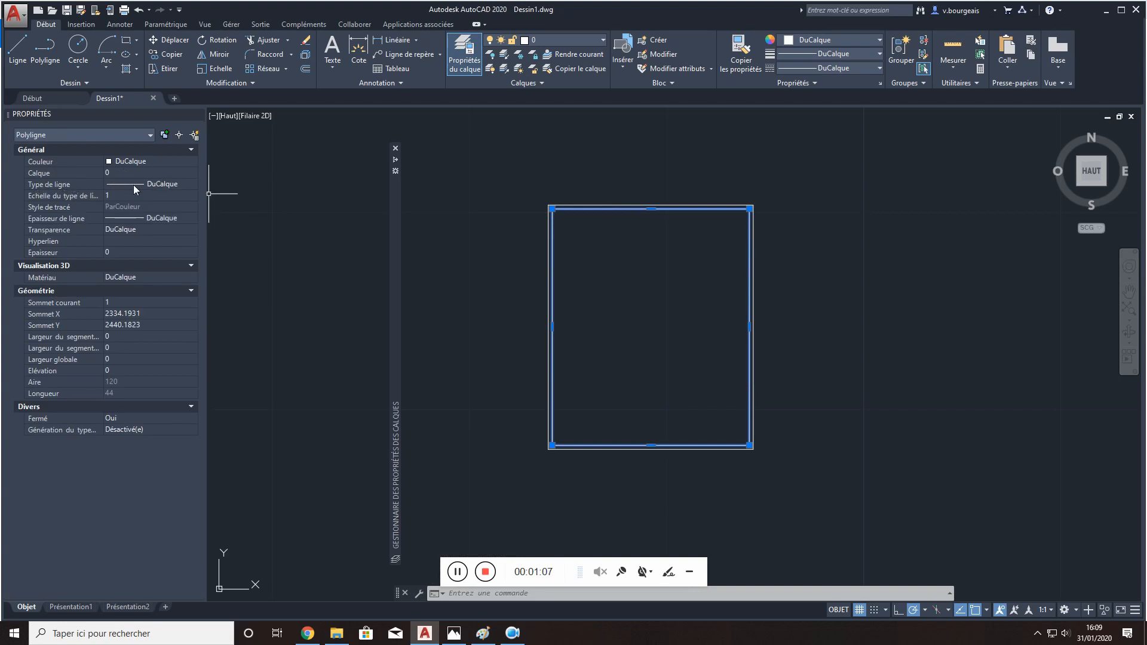
{"action": "left_click", "coordinate": [166, 185]}
{"action": "left_click", "coordinate": [193, 185]}
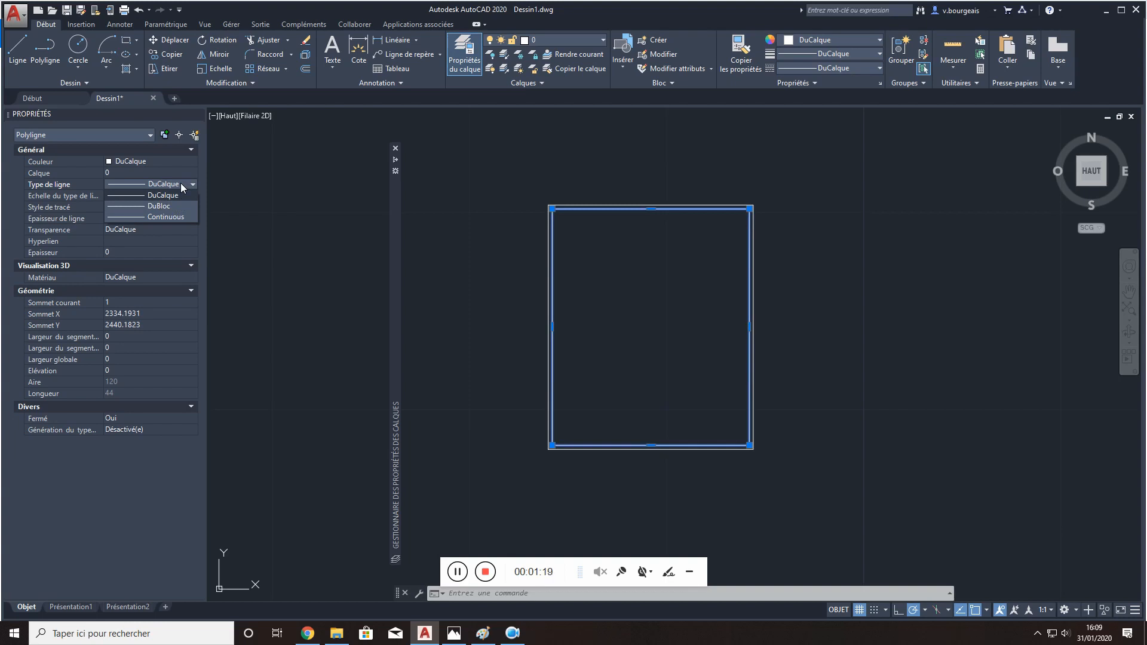
{"action": "left_click", "coordinate": [181, 183]}
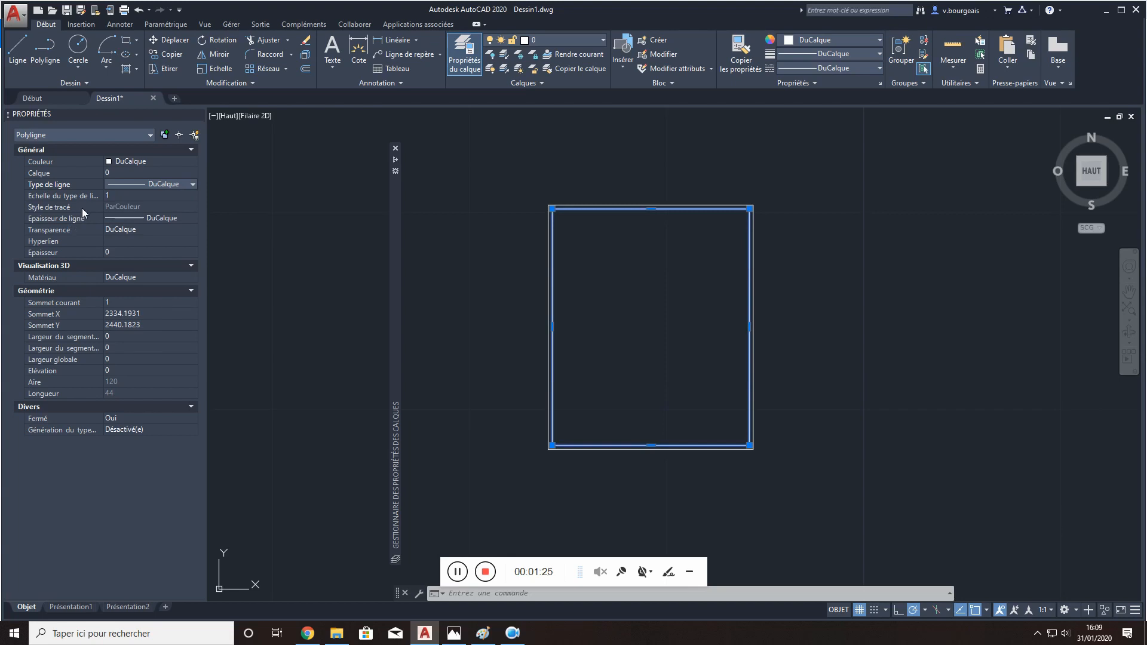
- Set the inner rectangle's lineweight to 0.15 mm and restore it to DuCalque
{"action": "left_click", "coordinate": [193, 218]}
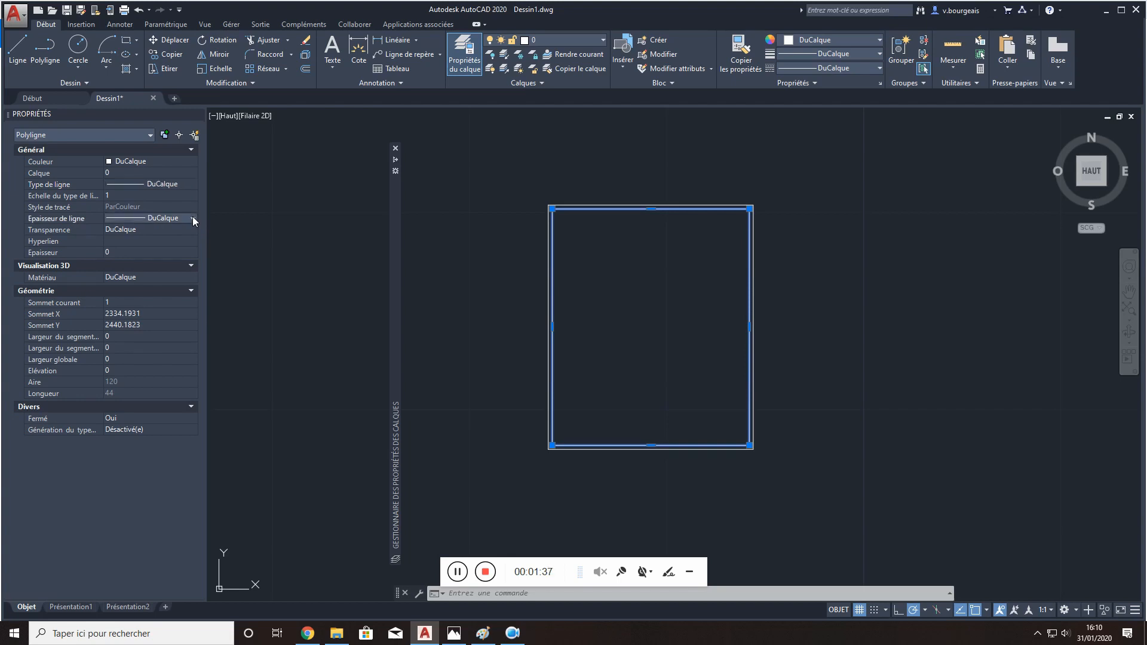
{"action": "left_click", "coordinate": [193, 217]}
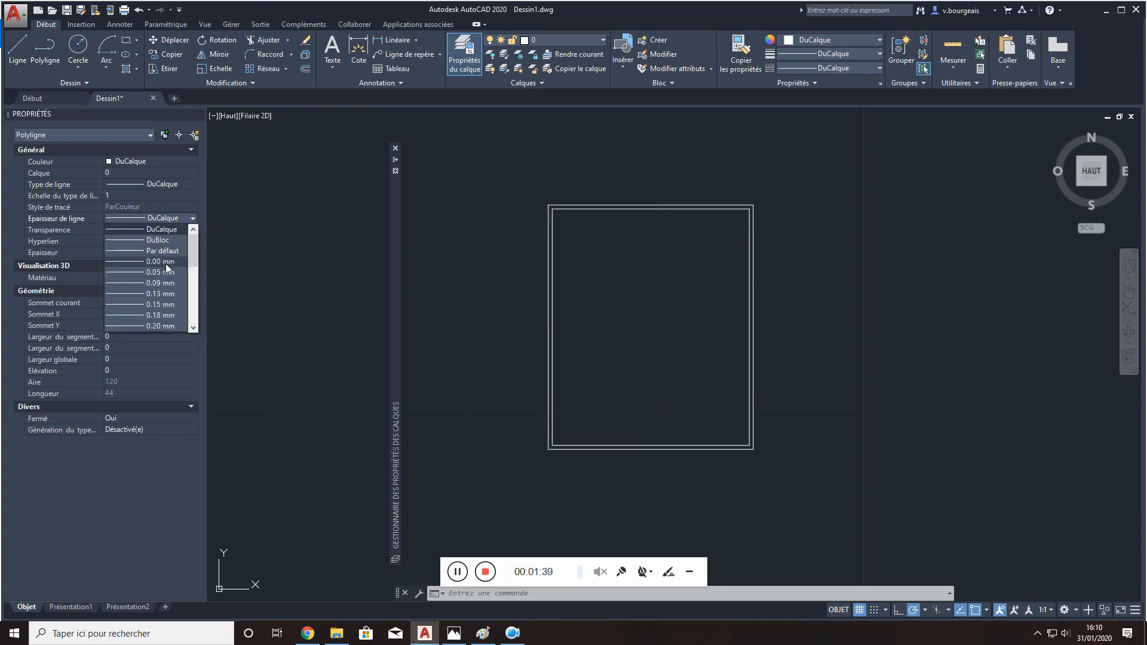
{"action": "left_click", "coordinate": [159, 304]}
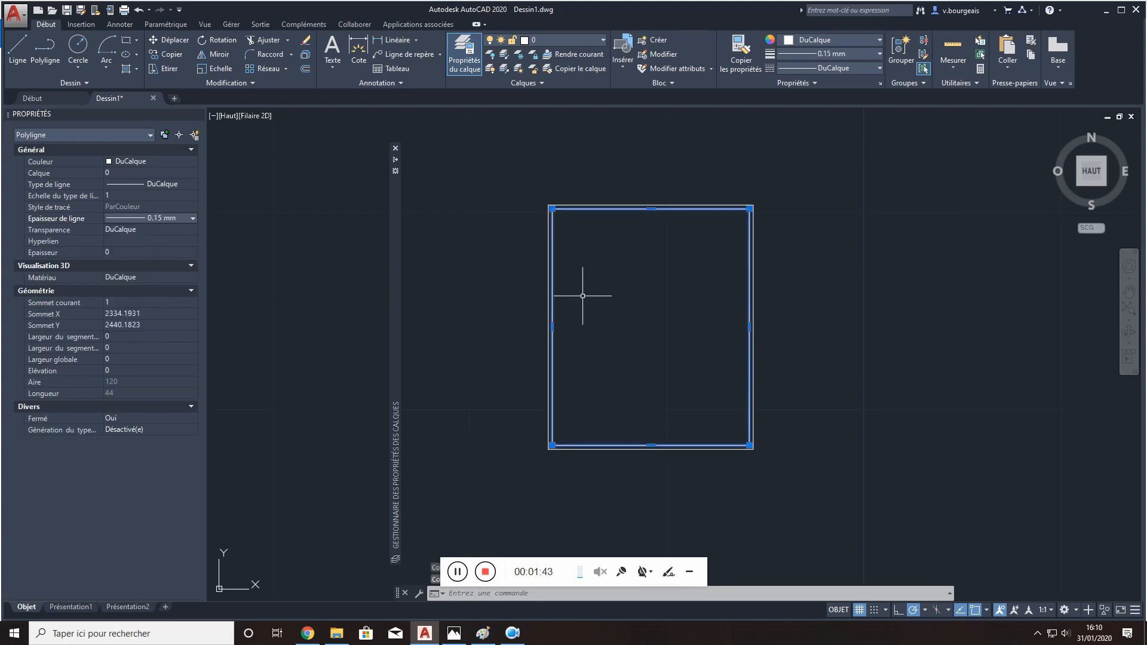
{"action": "left_click", "coordinate": [186, 218]}
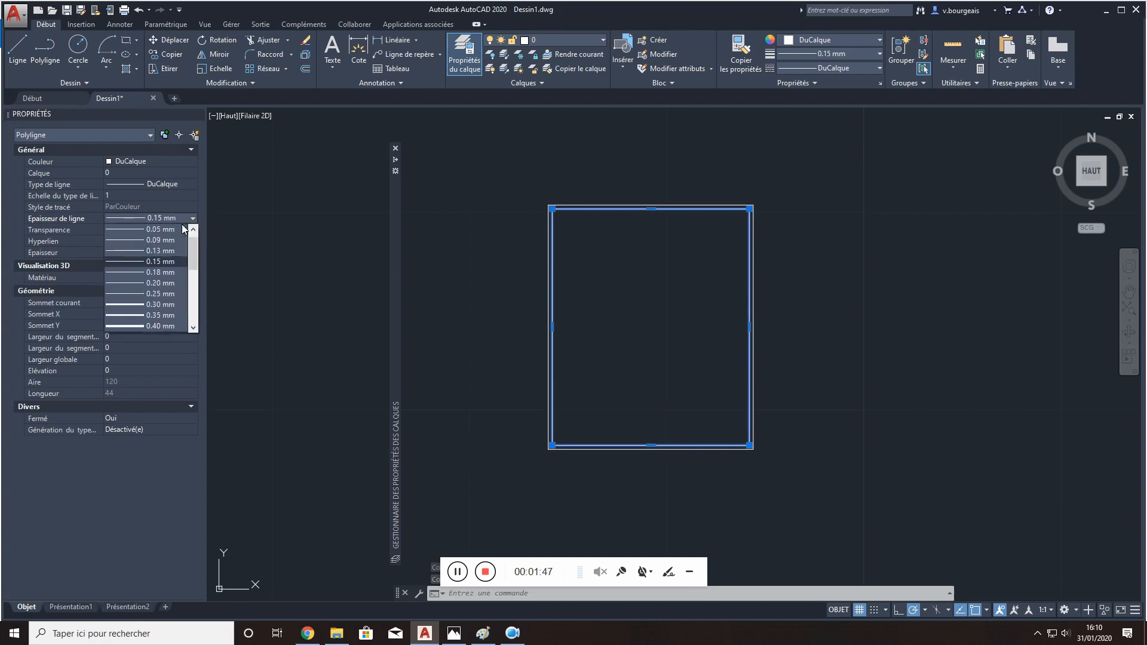
{"action": "scroll", "coordinate": [168, 231], "scroll_direction": "up", "scroll_amount": 2}
{"action": "left_click", "coordinate": [168, 231]}
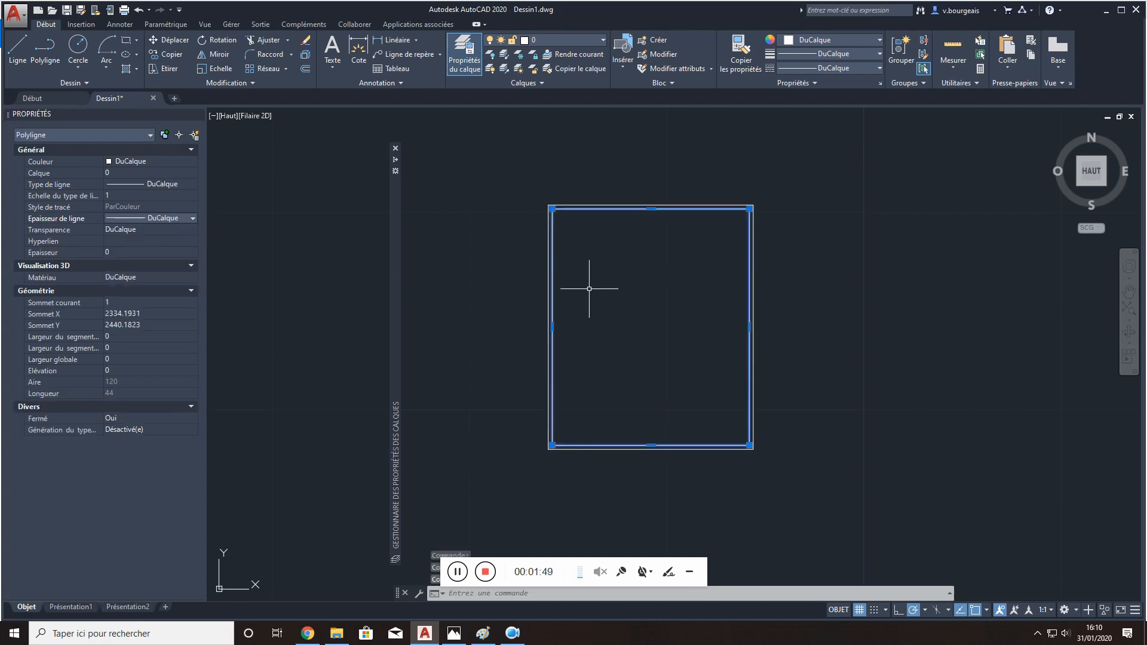
{"action": "key", "text": "Escape"}
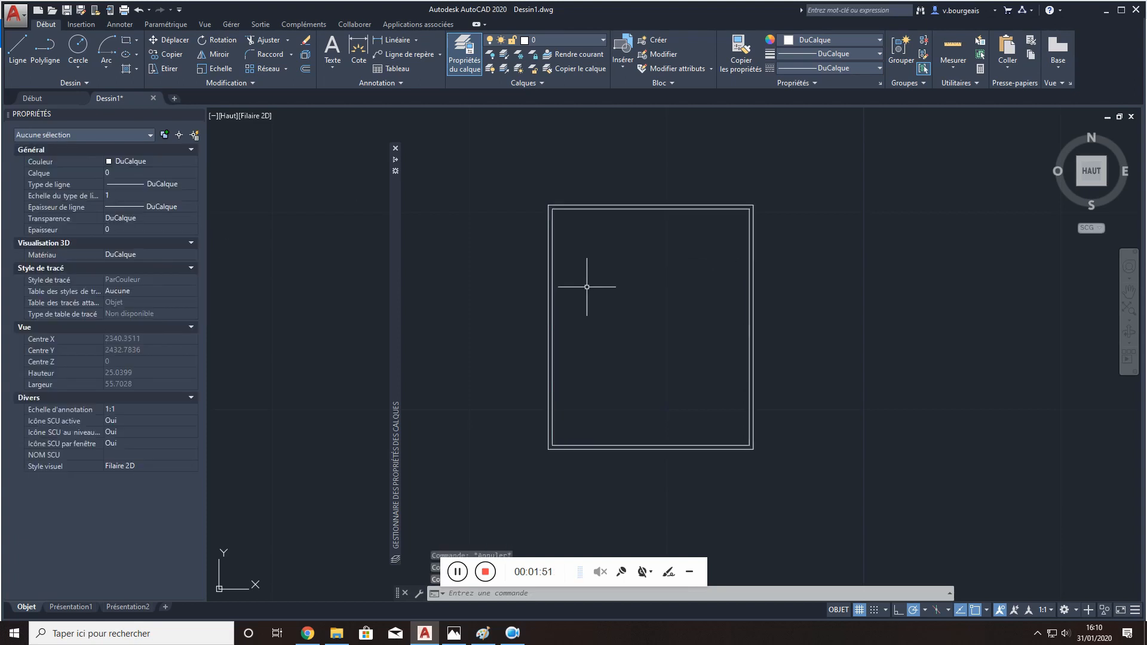
- Open the layer properties manager and widen its Couleur column
{"action": "left_click", "coordinate": [465, 60]}
{"action": "left_click", "coordinate": [464, 61]}
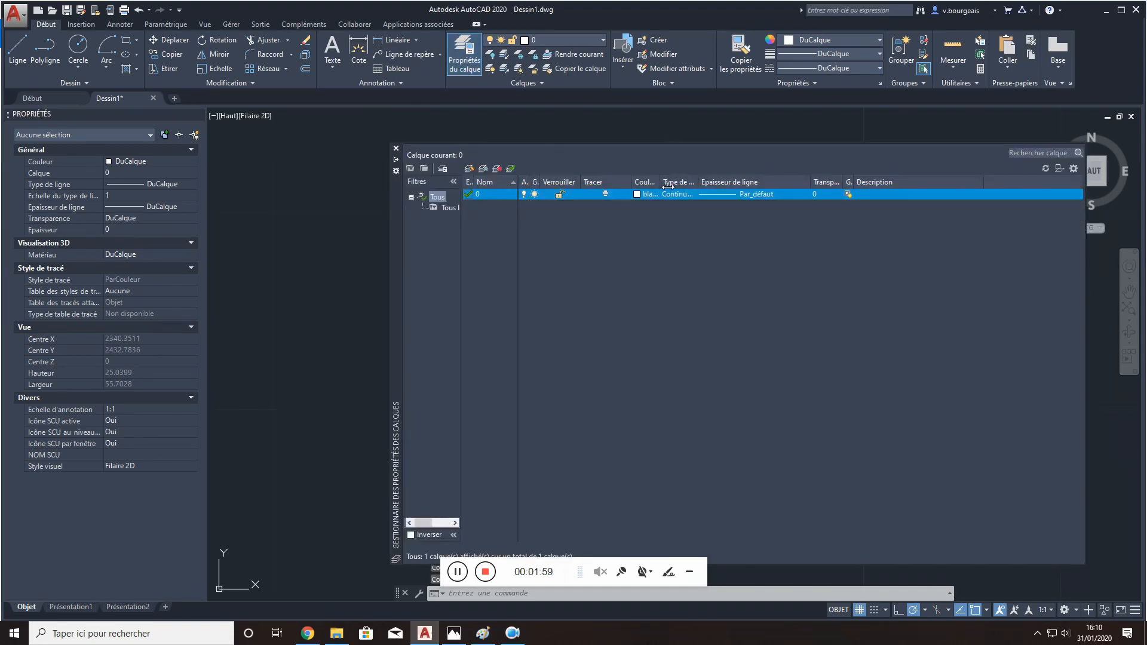
{"action": "left_click_drag", "start_coordinate": [660, 183], "coordinate": [705, 182]}
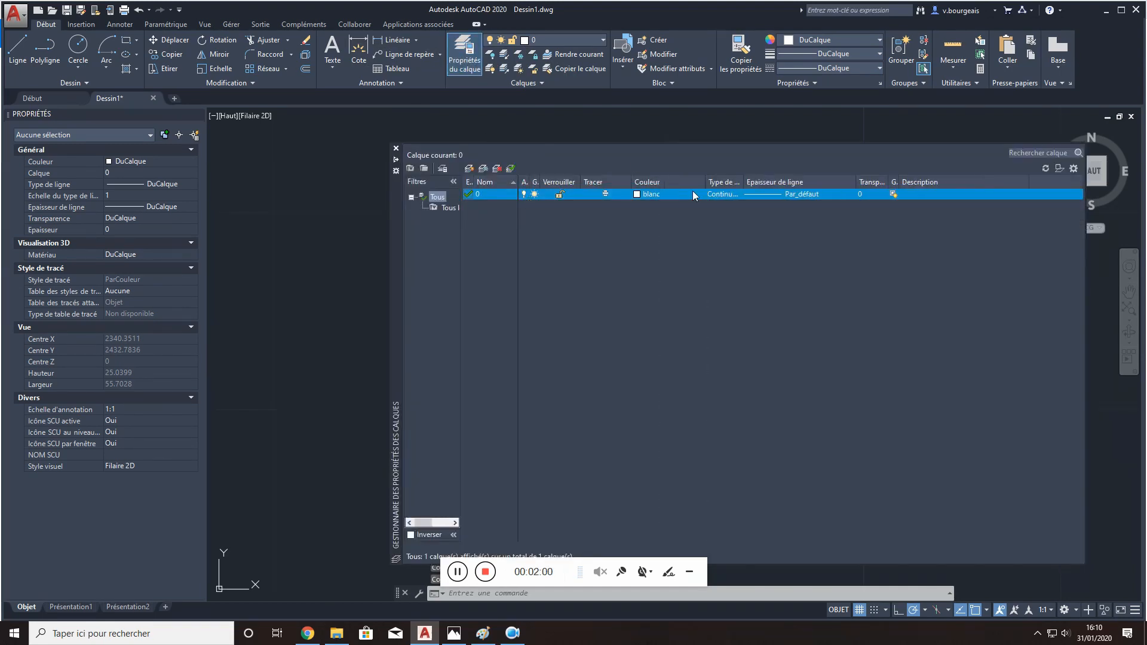
{"action": "left_click", "coordinate": [647, 194]}
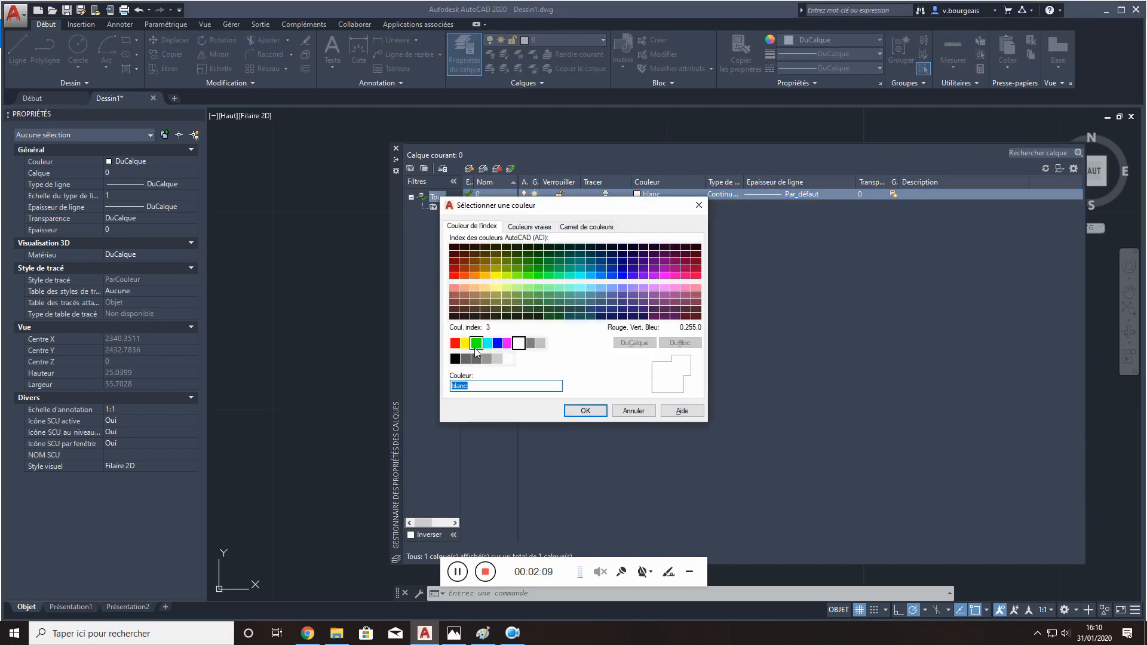
{"action": "left_click", "coordinate": [475, 347]}
{"action": "left_click", "coordinate": [634, 410]}
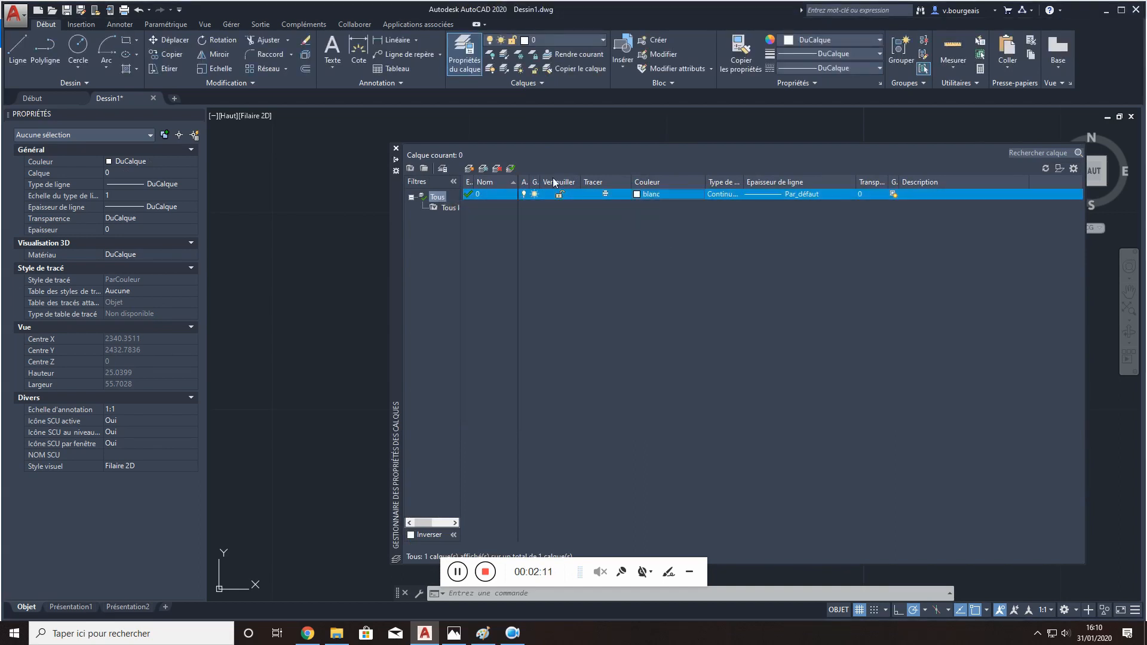
- Create a new layer named "mur exterieur"
{"action": "left_click", "coordinate": [470, 173]}
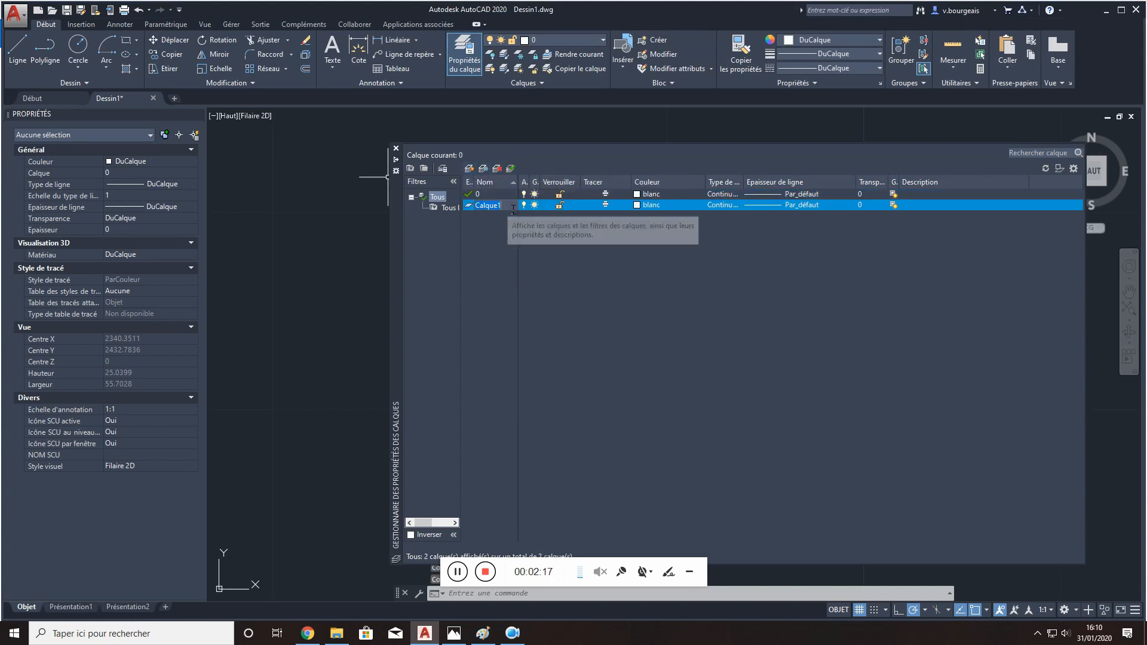
{"action": "key", "text": "BackSpace"}
{"action": "type", "text": "mu"}
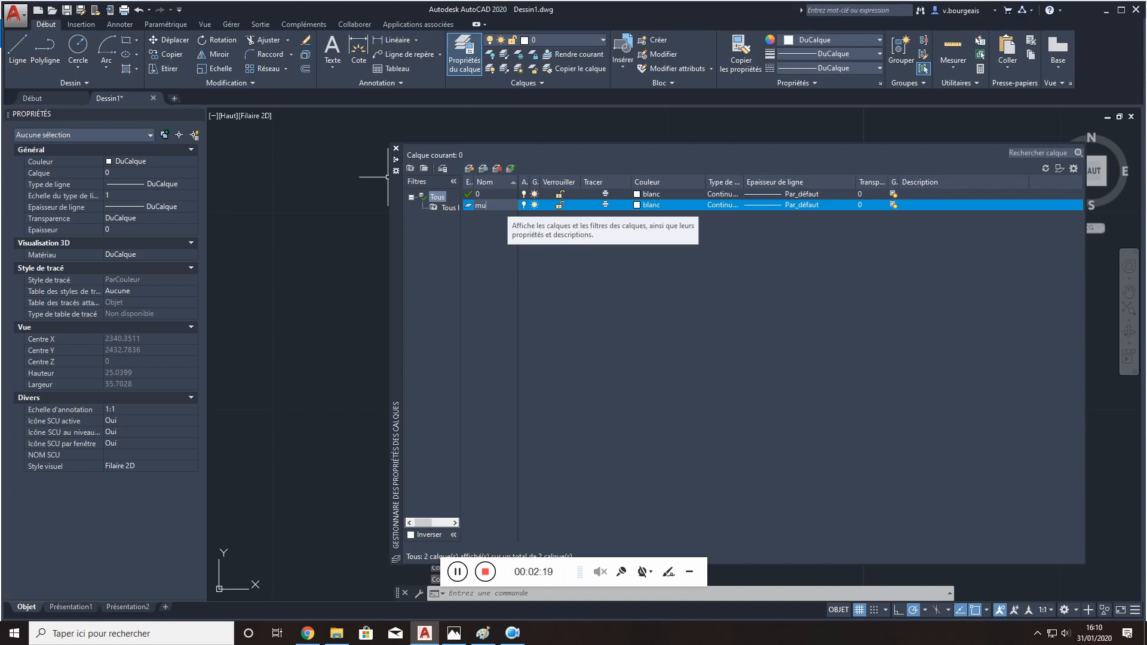
{"action": "type", "text": "r exterieur"}
{"action": "left_click", "coordinate": [483, 306]}
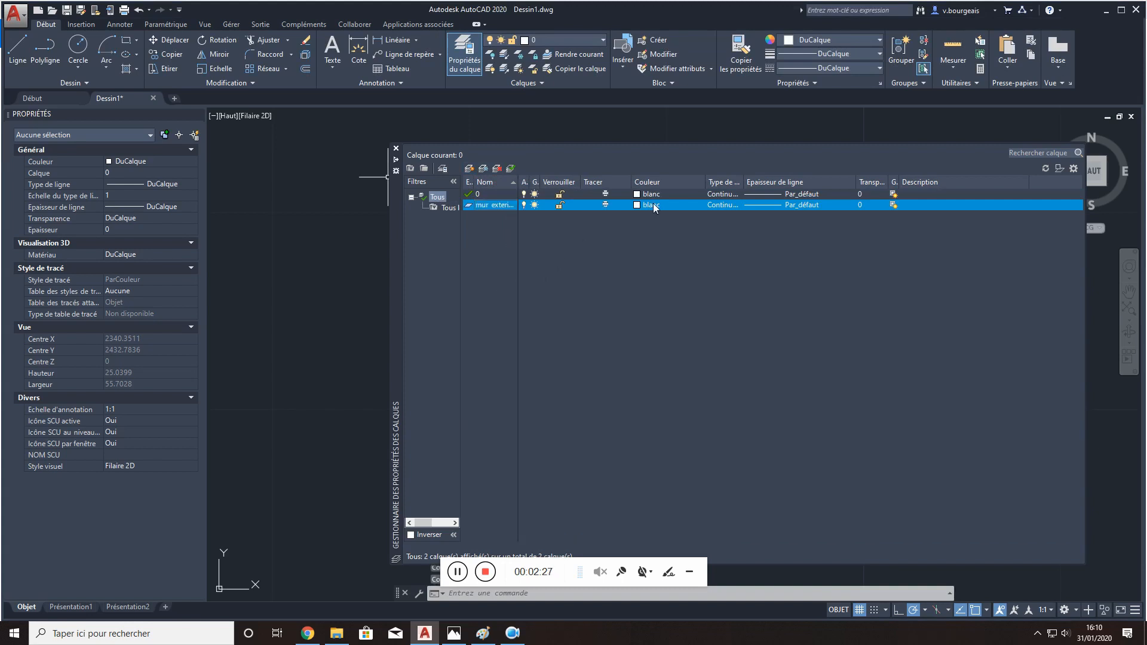
- Set the mur exterieur layer's colour to green (vert) and its lineweight to 0.40 mm
{"action": "left_click", "coordinate": [637, 206]}
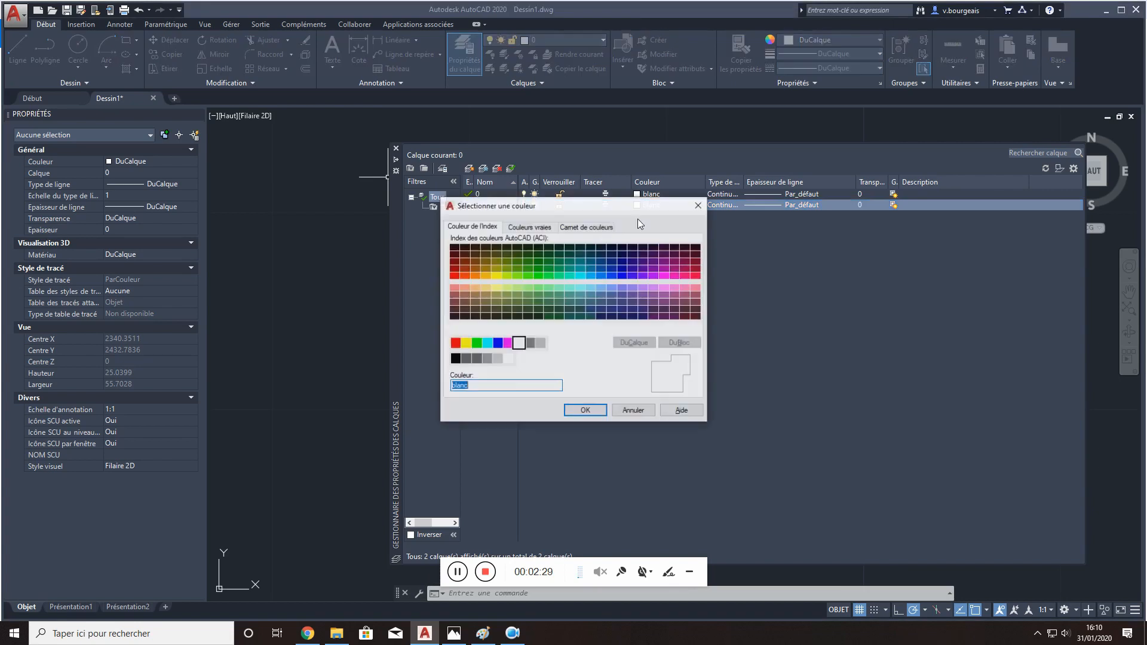
{"action": "left_click", "coordinate": [476, 342]}
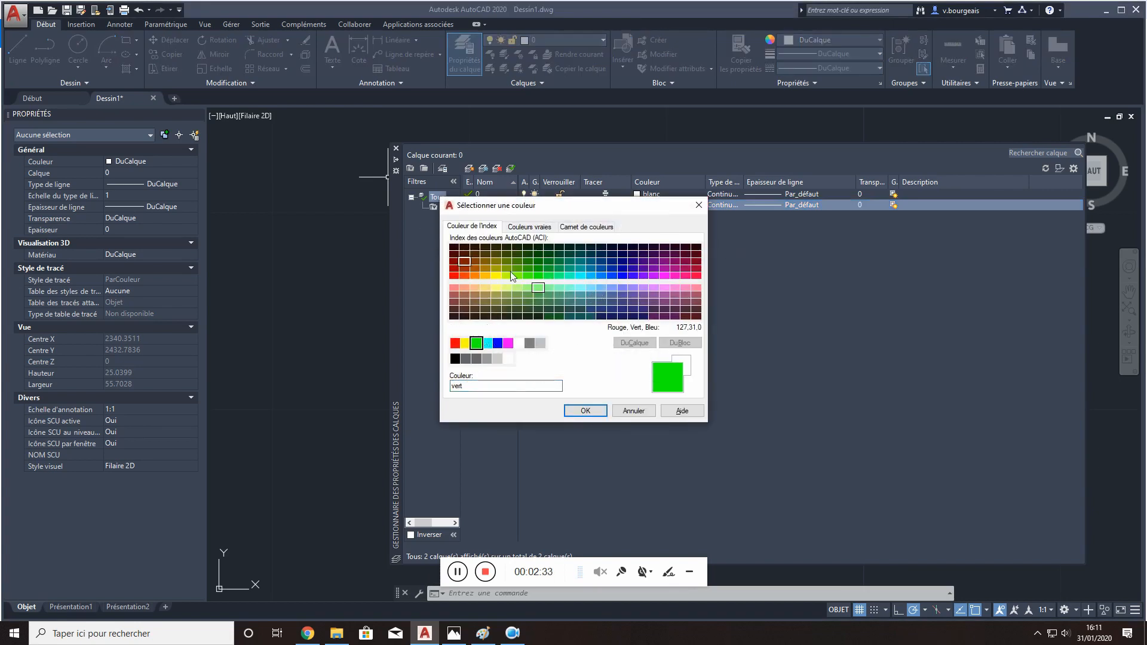
{"action": "left_click", "coordinate": [585, 411]}
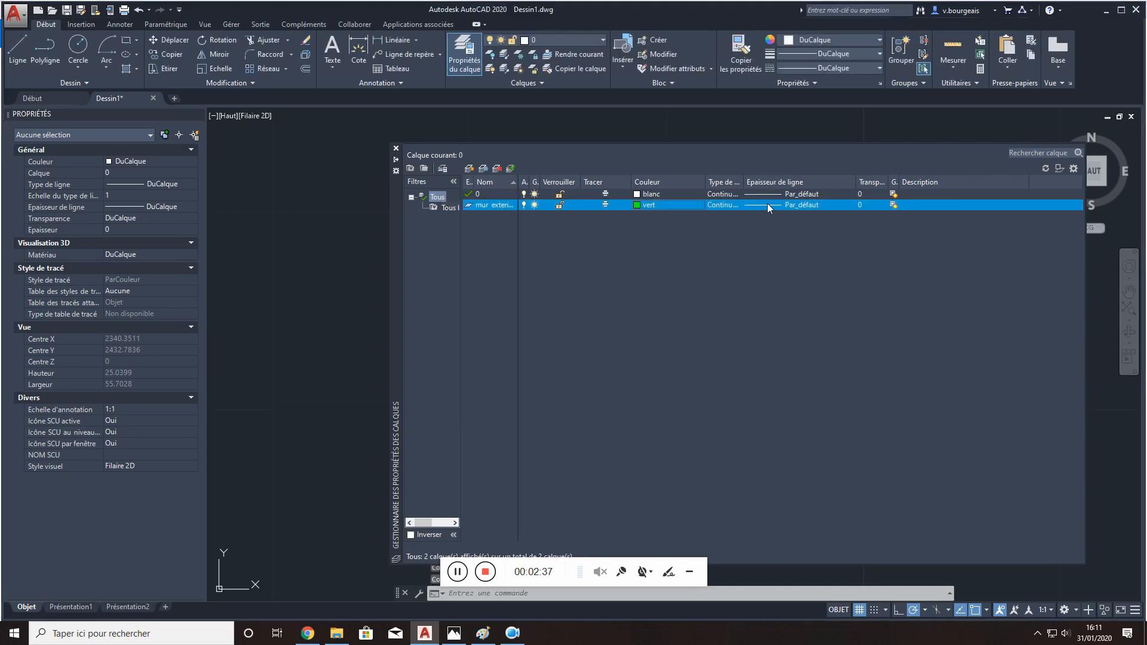
{"action": "left_click", "coordinate": [769, 205]}
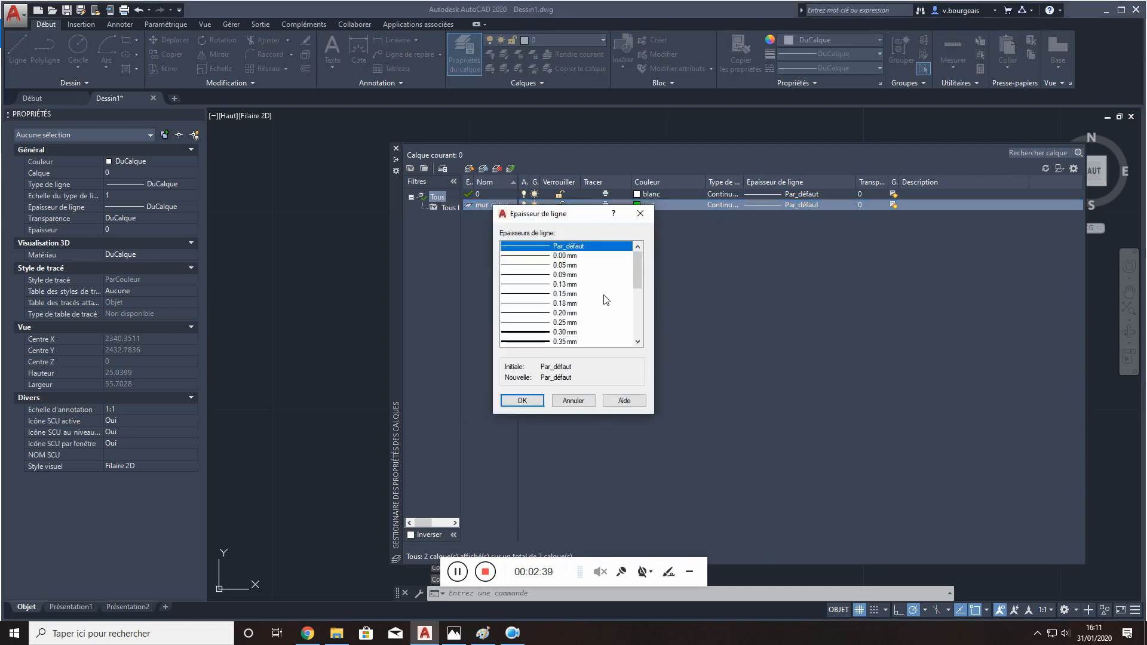
{"action": "scroll", "coordinate": [607, 302], "scroll_direction": "down", "scroll_amount": 1}
{"action": "left_click", "coordinate": [527, 322]}
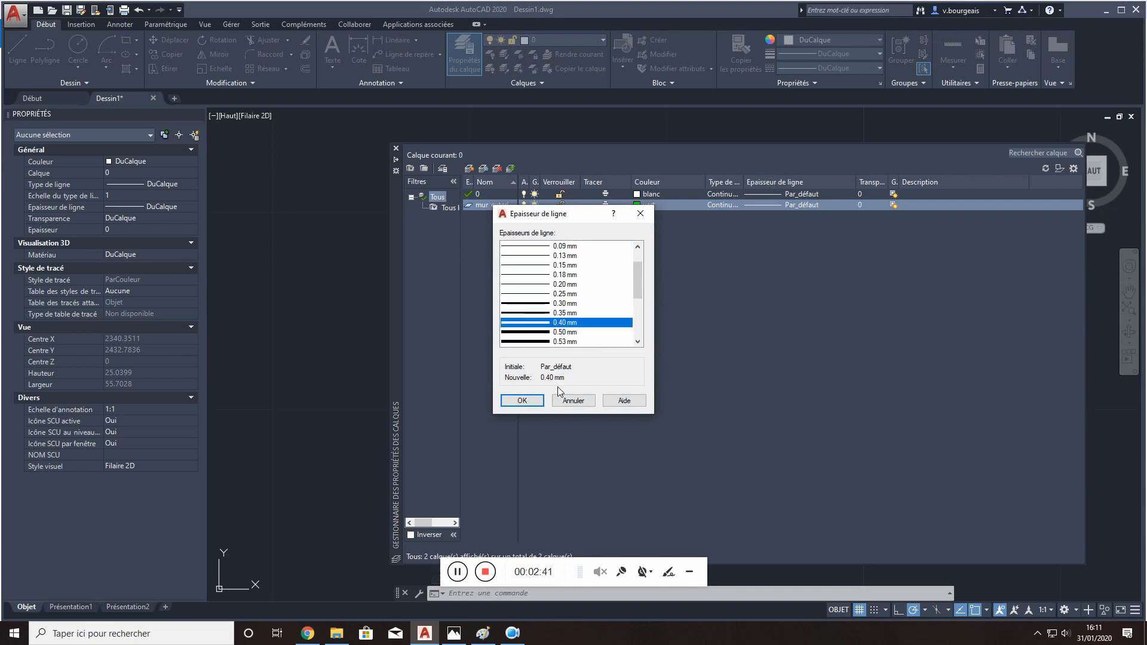
{"action": "left_click", "coordinate": [534, 401]}
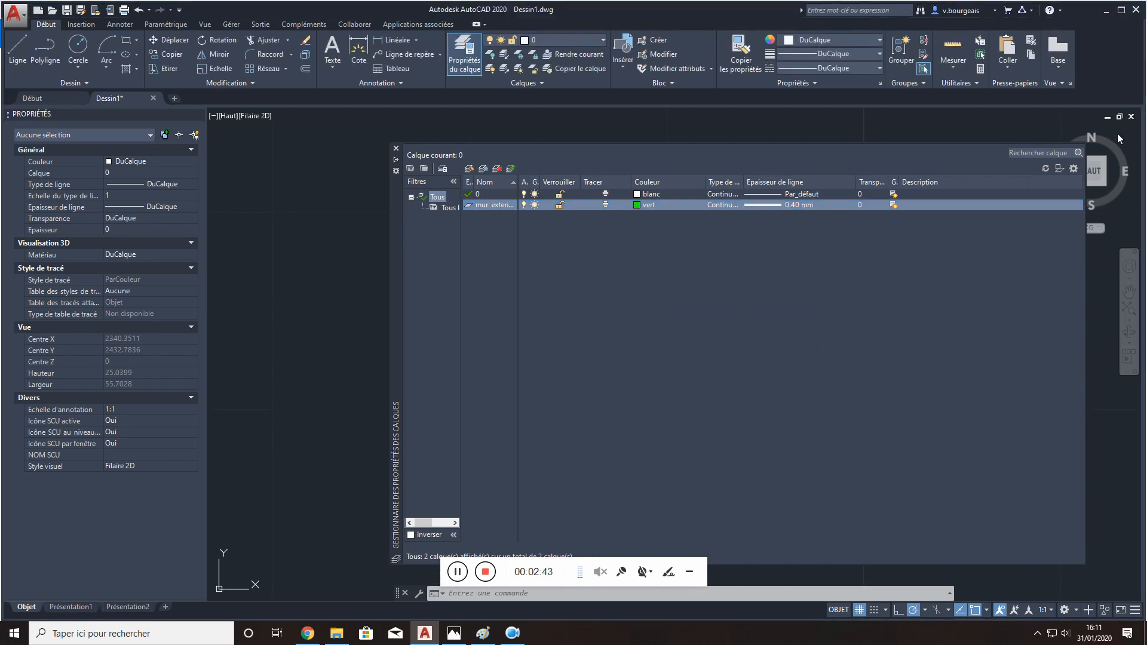
{"action": "left_click", "coordinate": [394, 160]}
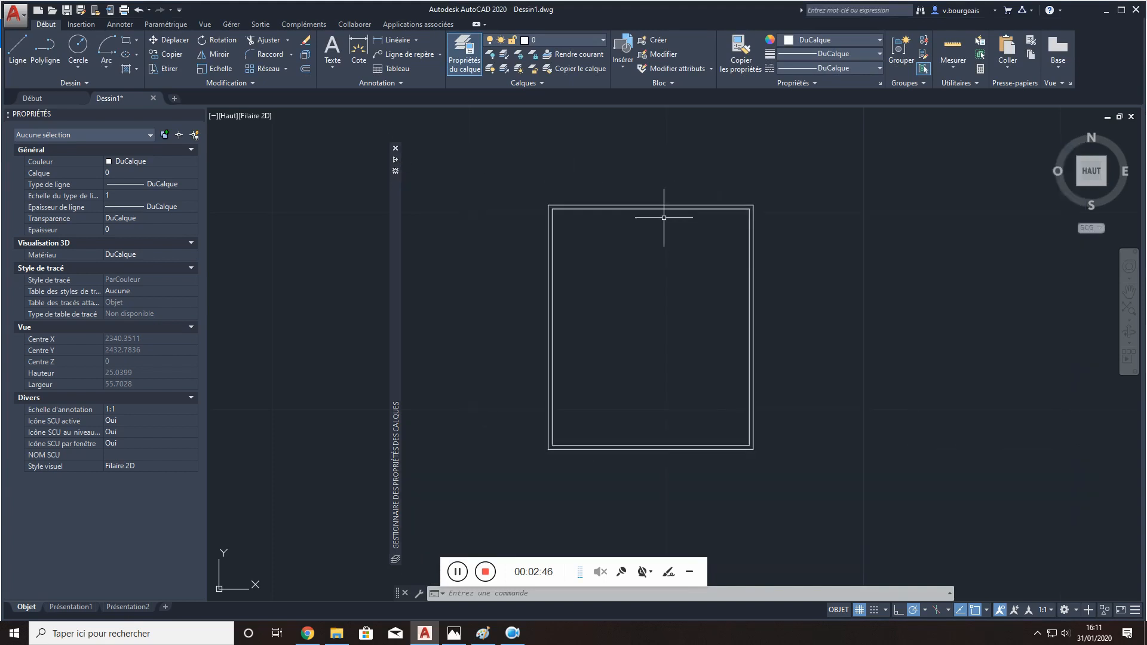
- Assign the inner rectangle to the mur exterieur layer and clear the selection
{"action": "left_click", "coordinate": [664, 209]}
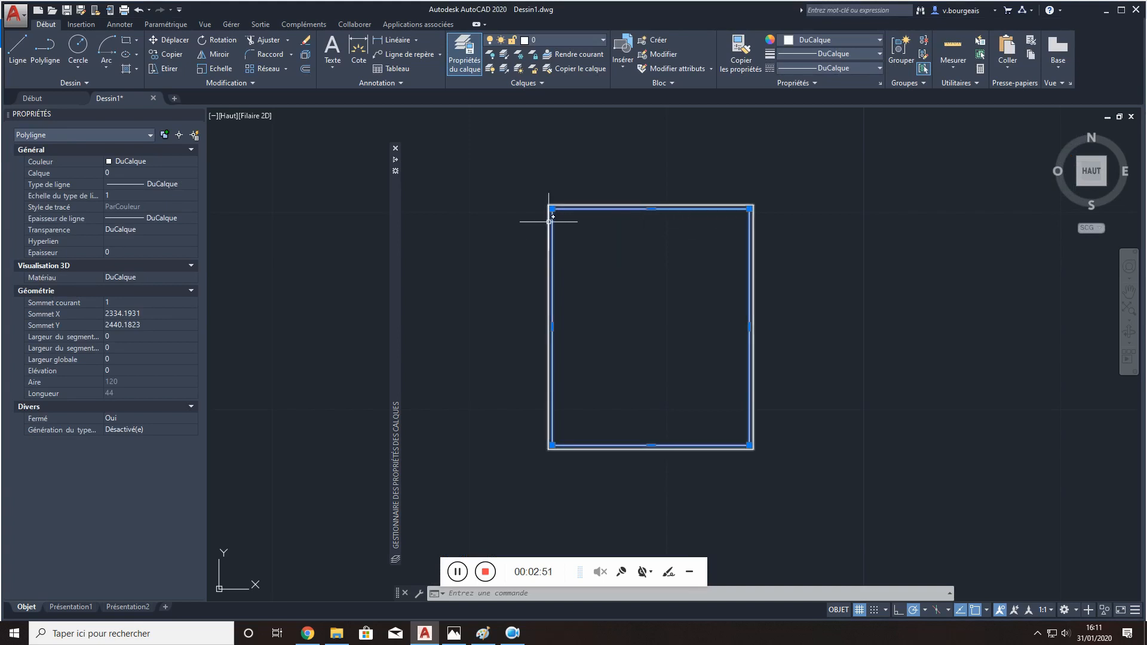
{"action": "left_click", "coordinate": [195, 171]}
{"action": "left_click", "coordinate": [190, 172]}
{"action": "left_click", "coordinate": [180, 192]}
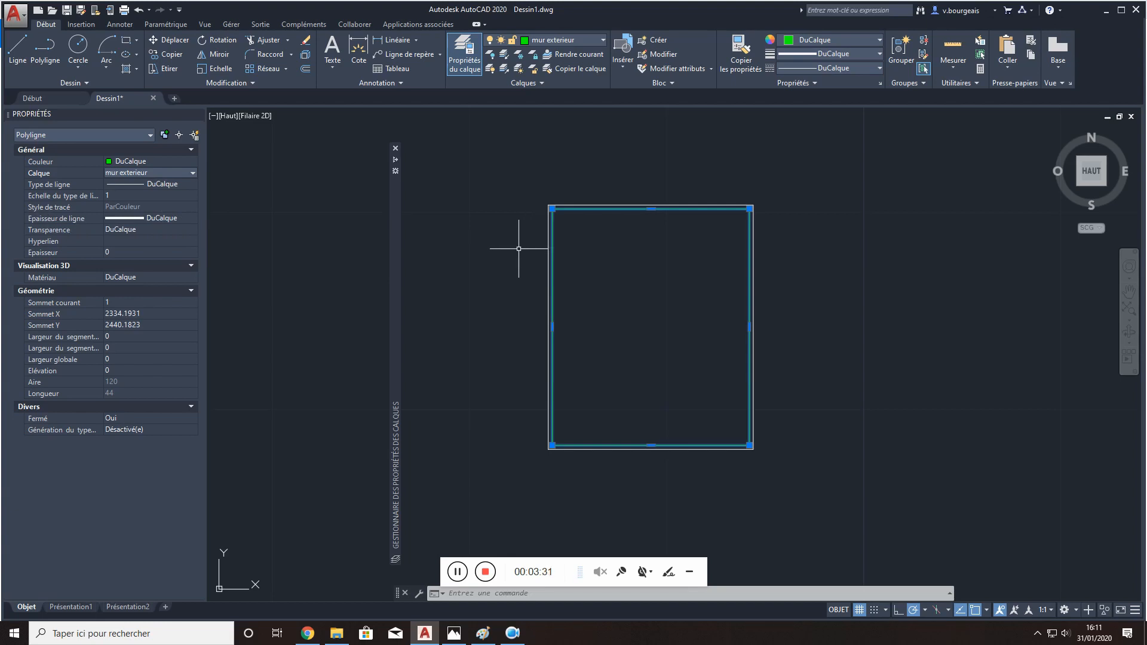
{"action": "key", "text": "Escape"}
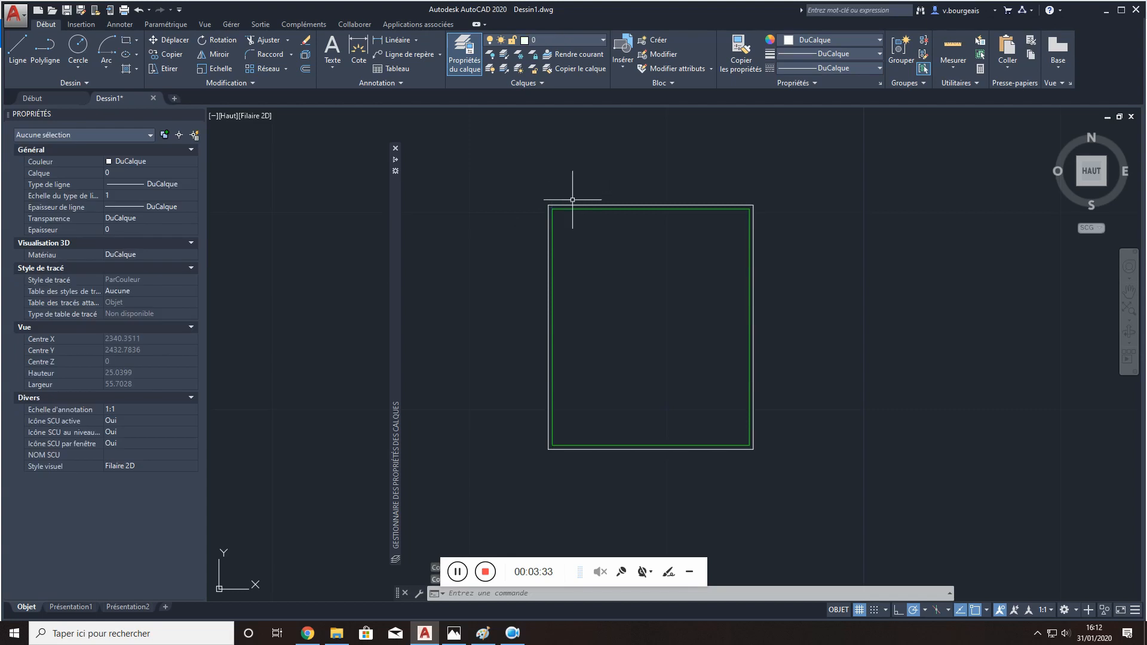
{"action": "left_click", "coordinate": [572, 204]}
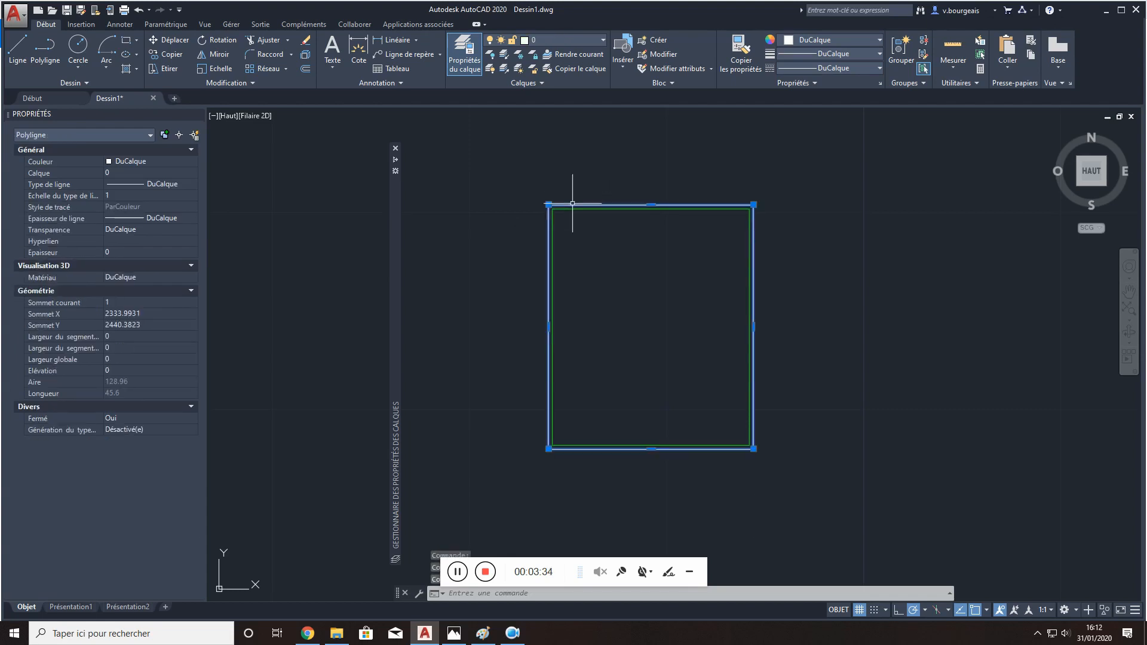
{"action": "left_click", "coordinate": [167, 173]}
{"action": "left_click", "coordinate": [186, 172]}
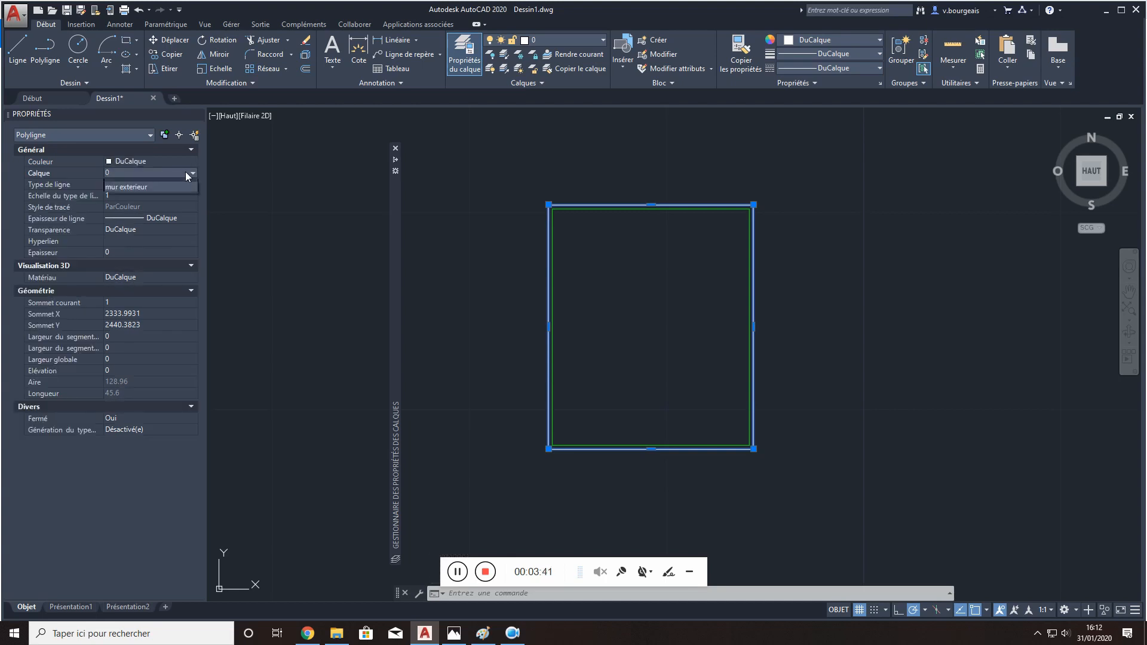
{"action": "left_click", "coordinate": [185, 169]}
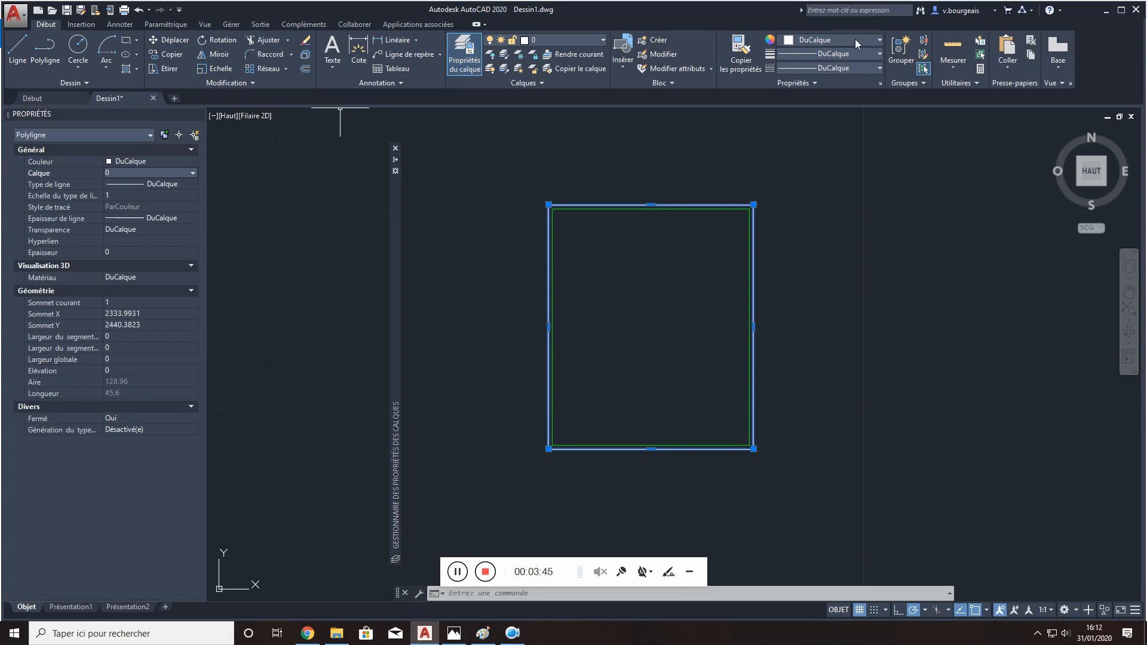
- Match the properties of the inner green rectangle onto the outer rectangle
{"action": "left_click", "coordinate": [741, 53]}
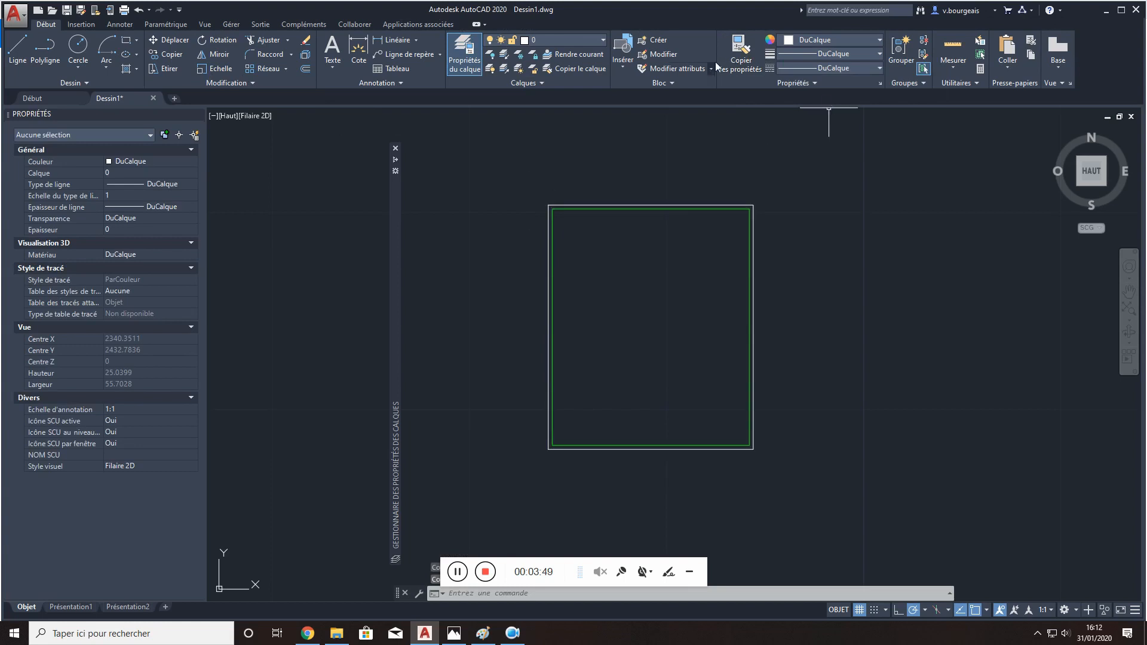
{"action": "left_click", "coordinate": [735, 58]}
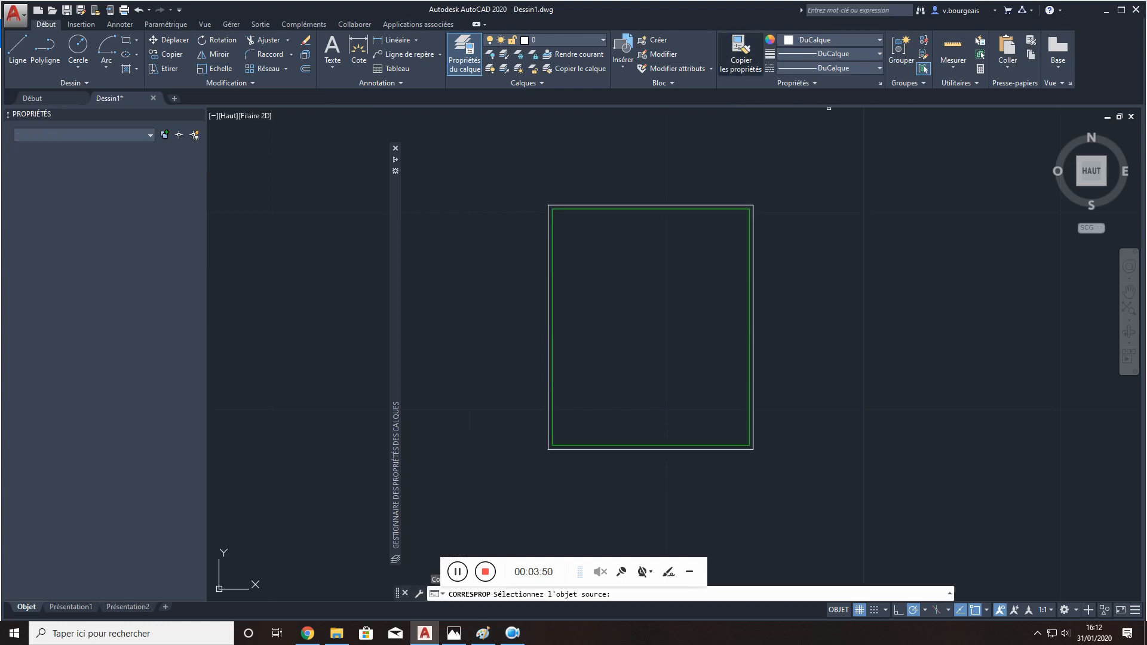
{"action": "left_click", "coordinate": [687, 208]}
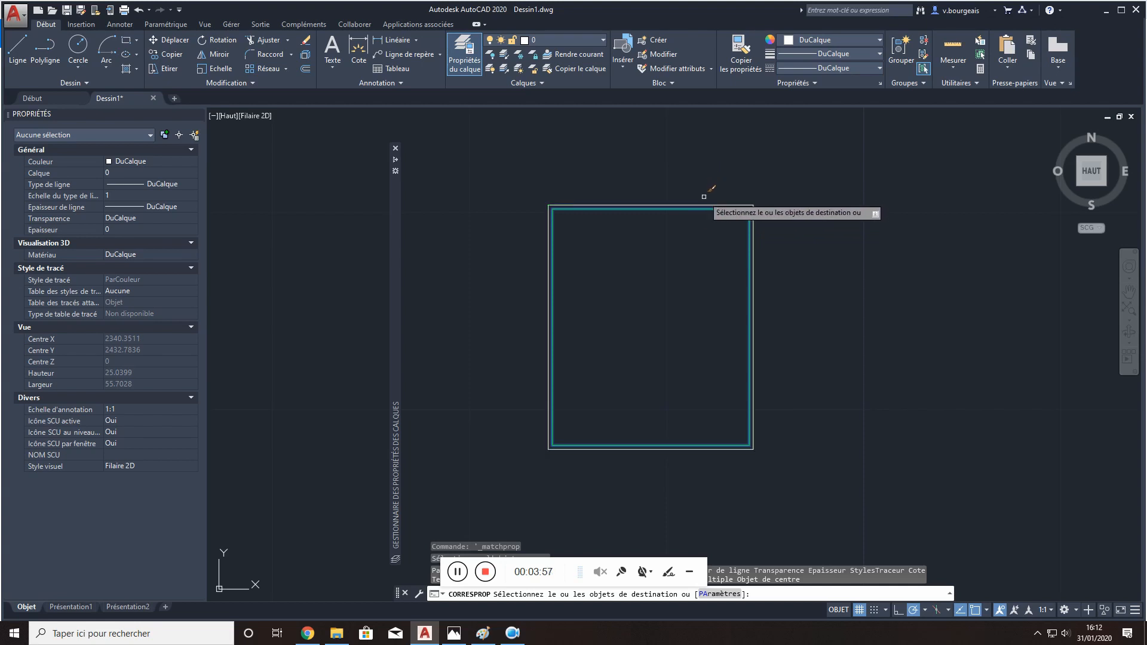
{"action": "left_click", "coordinate": [702, 205]}
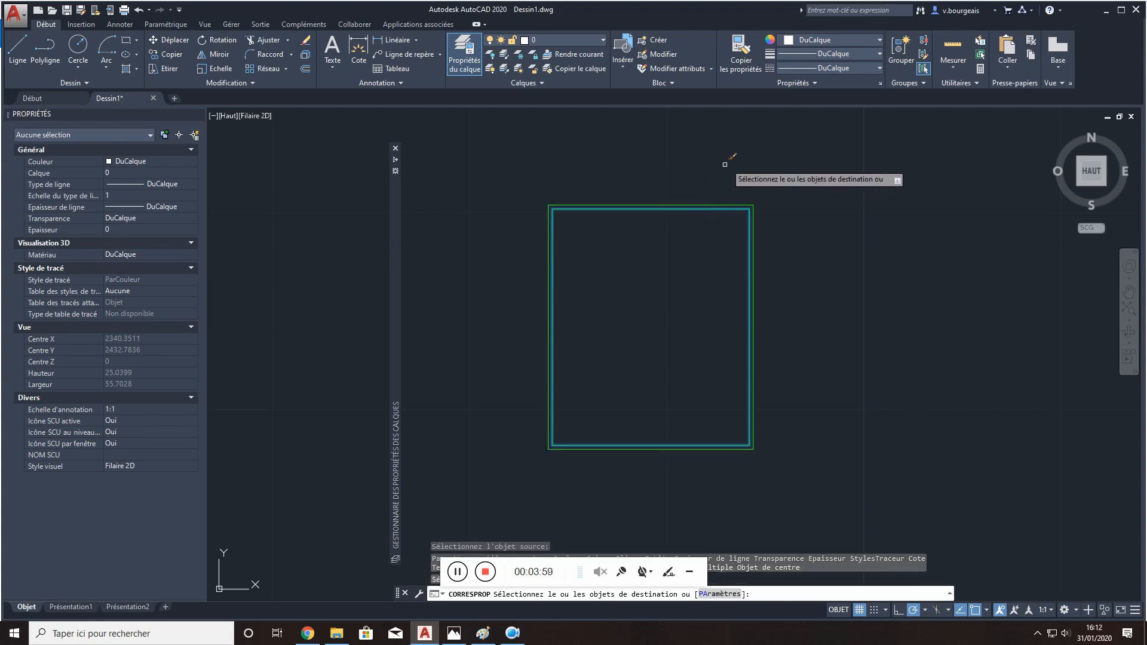
{"action": "key", "text": "Return"}
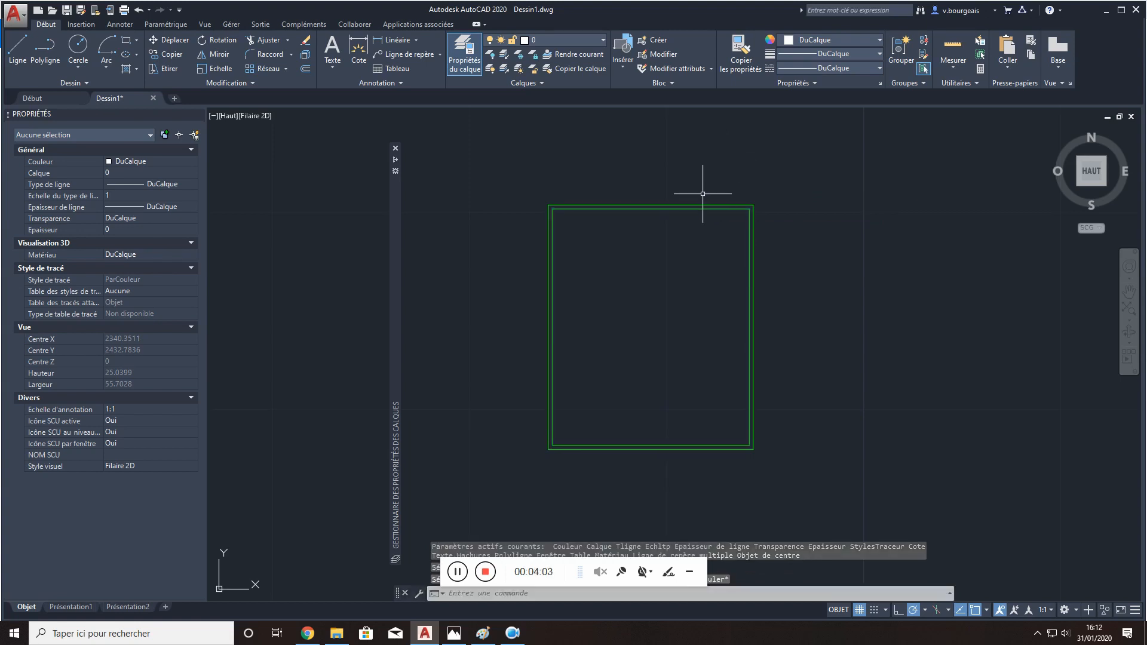
- Select both rectangles to check their layer properties, and clear the selection
{"action": "left_click", "coordinate": [622, 190]}
{"action": "left_click", "coordinate": [595, 226]}
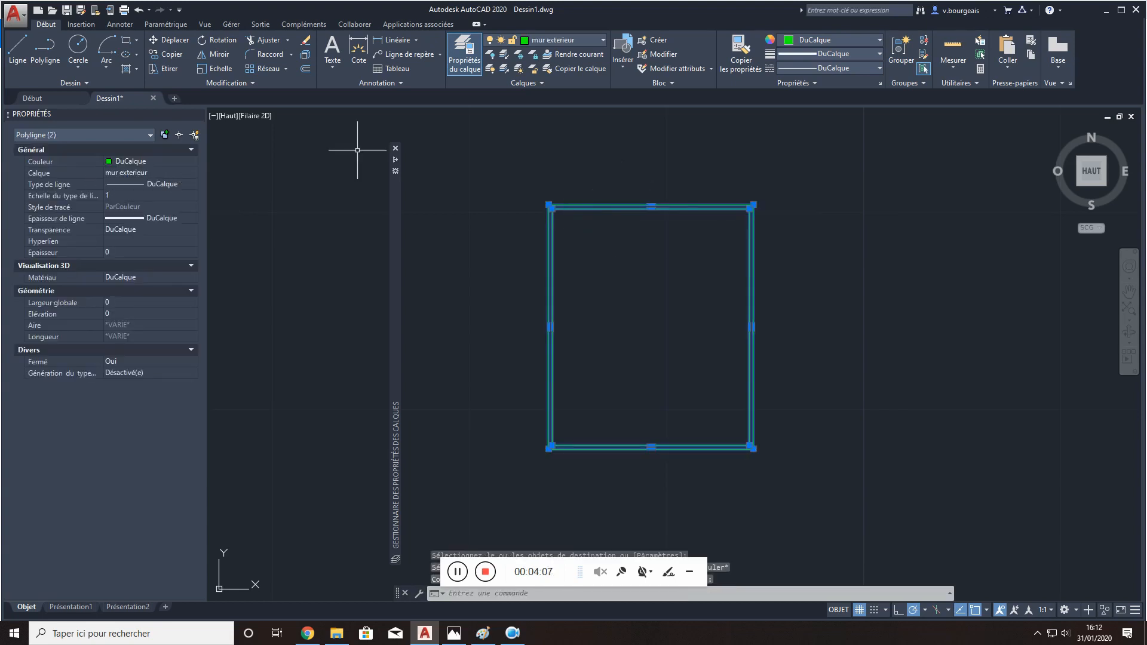
{"action": "key", "text": "Escape"}
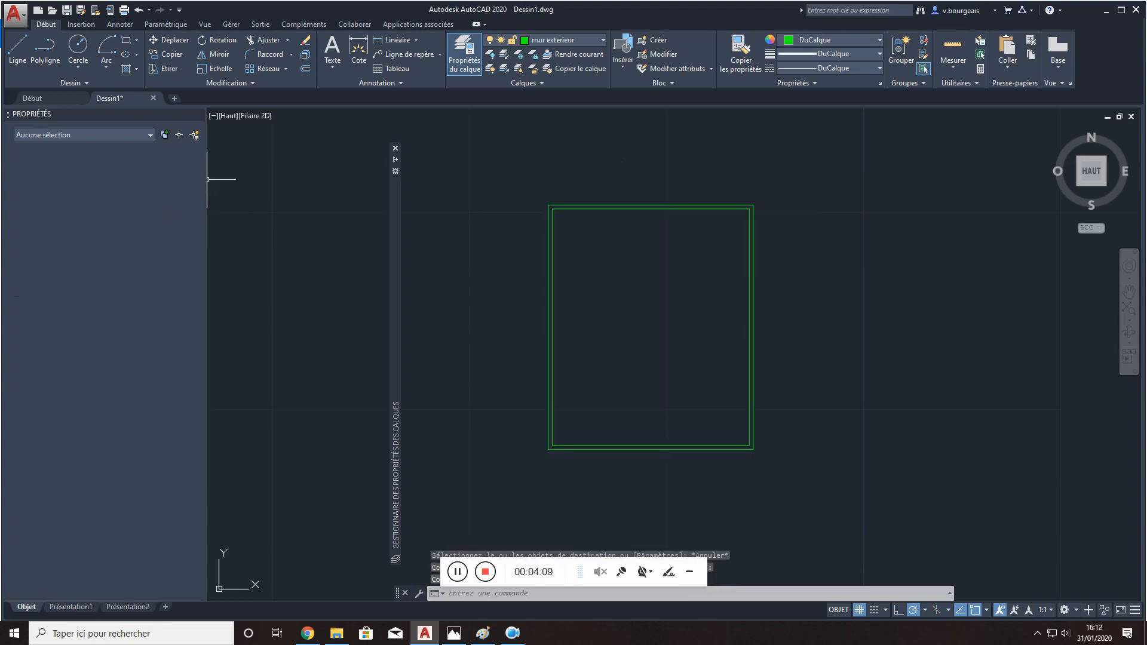
- Create a second layer named "mur interieur" in the layer properties manager
{"action": "left_click", "coordinate": [471, 50]}
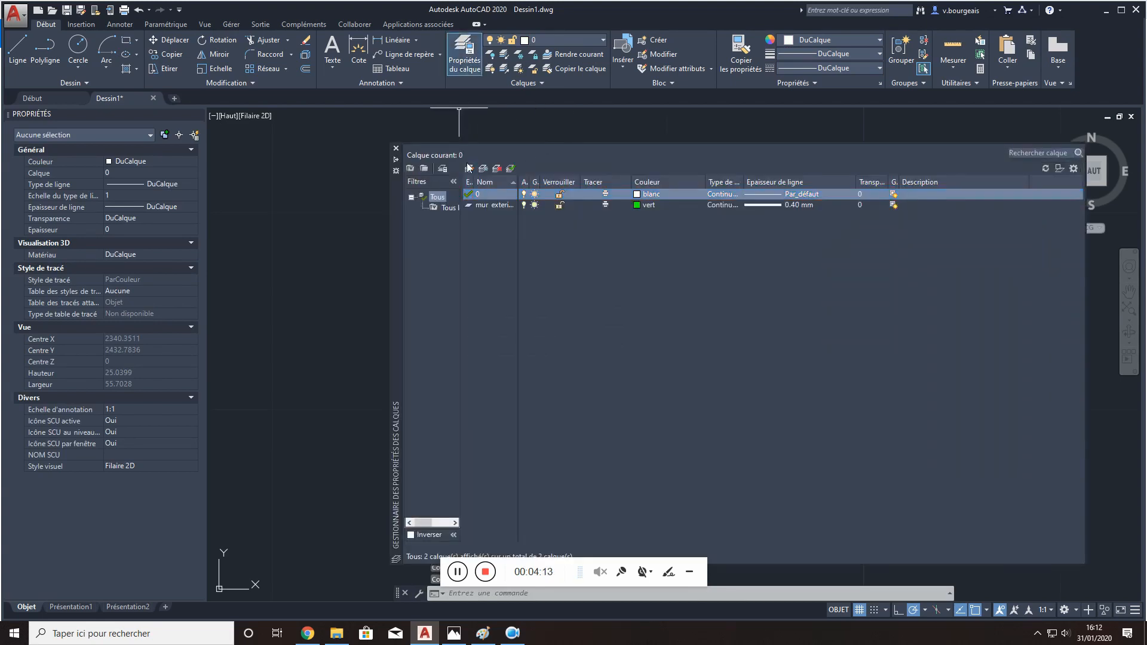
{"action": "left_click", "coordinate": [469, 169]}
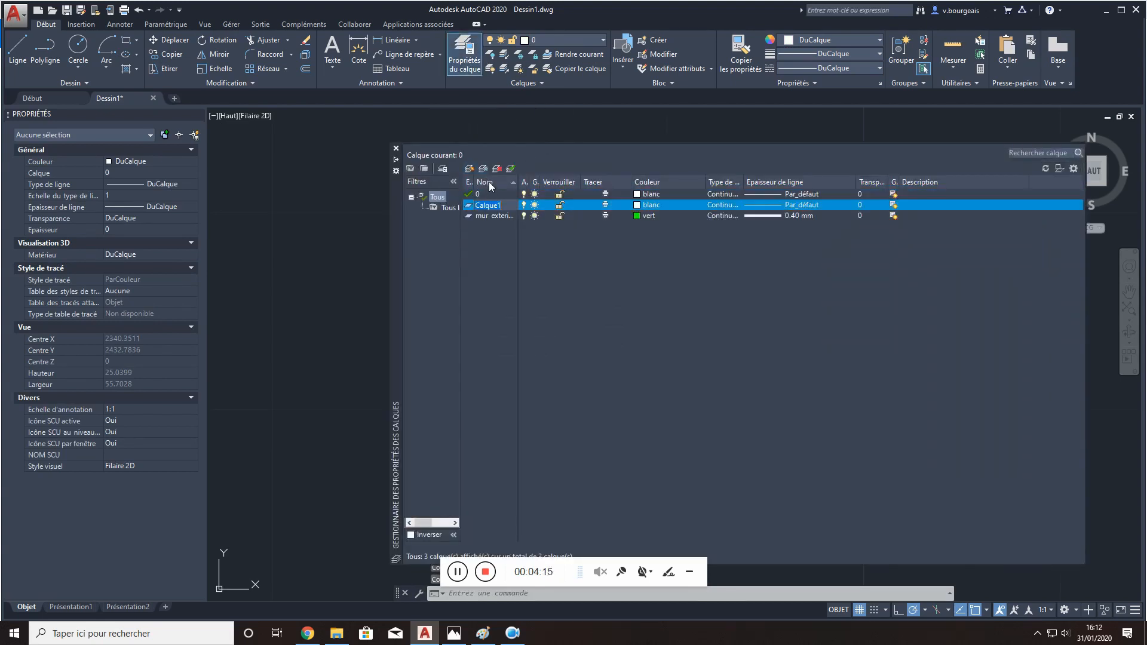
{"action": "type", "text": "mur interieur"}
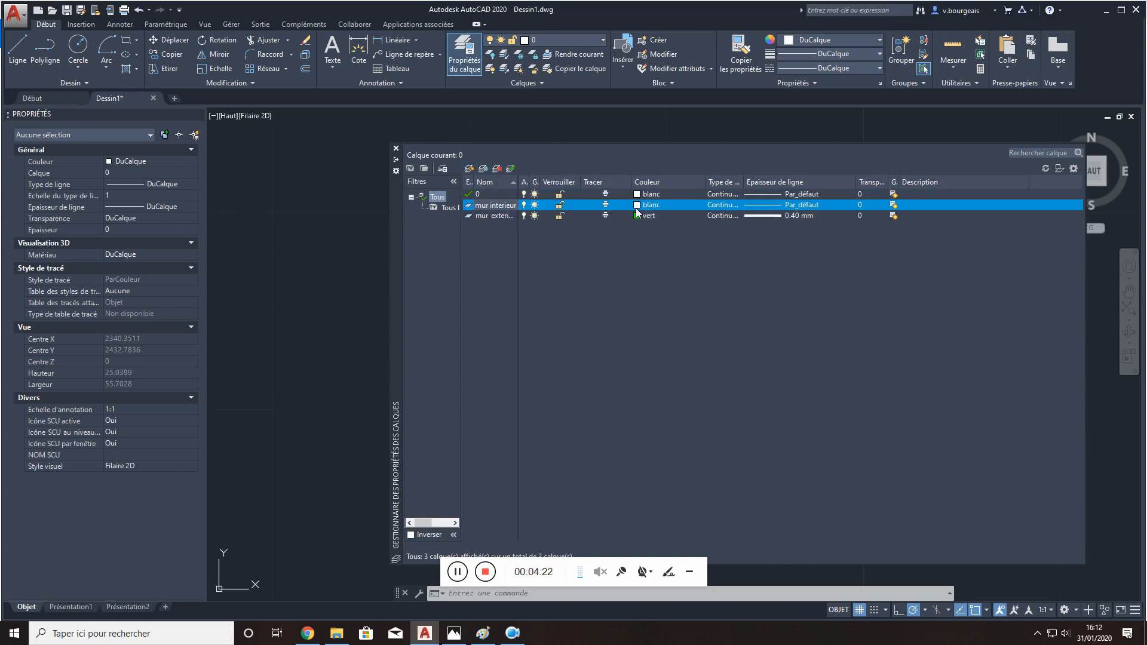
- Set the mur interieur layer's colour to yellow (jaune) and its lineweight to 0.20 mm
{"action": "left_click", "coordinate": [637, 206]}
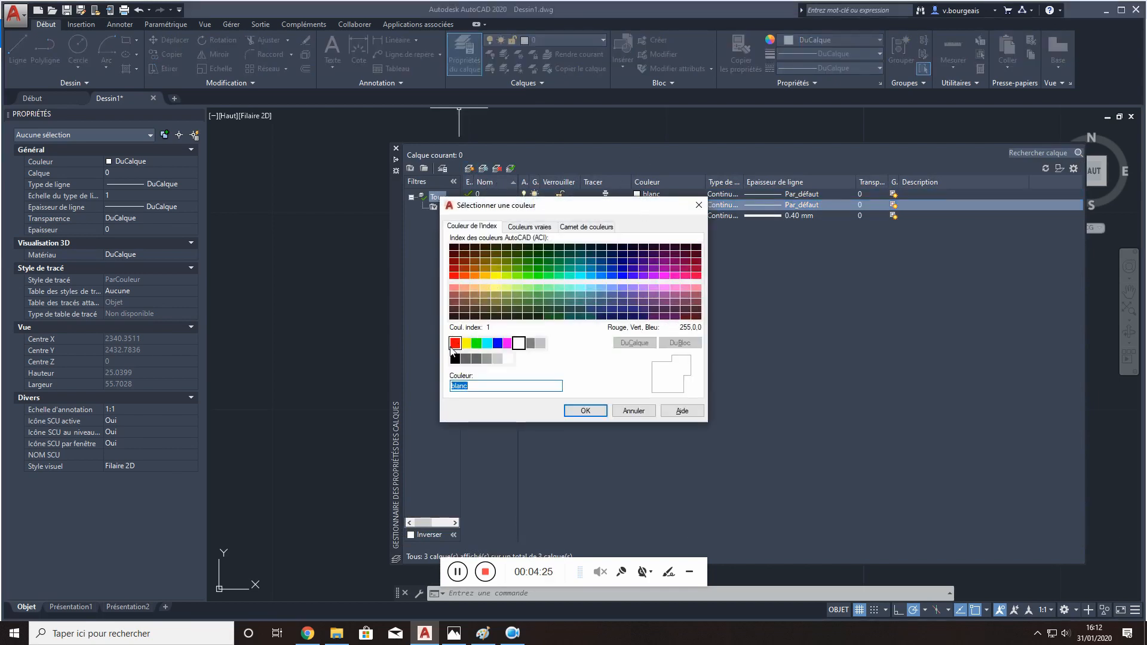
{"action": "left_click", "coordinate": [465, 343]}
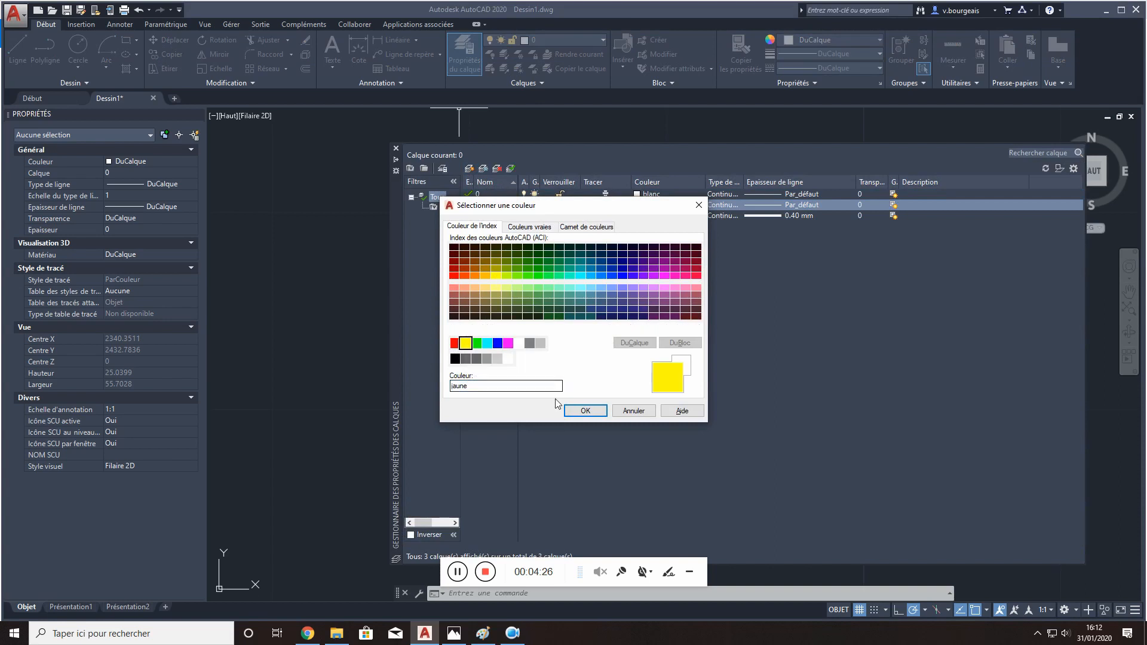
{"action": "left_click", "coordinate": [585, 411]}
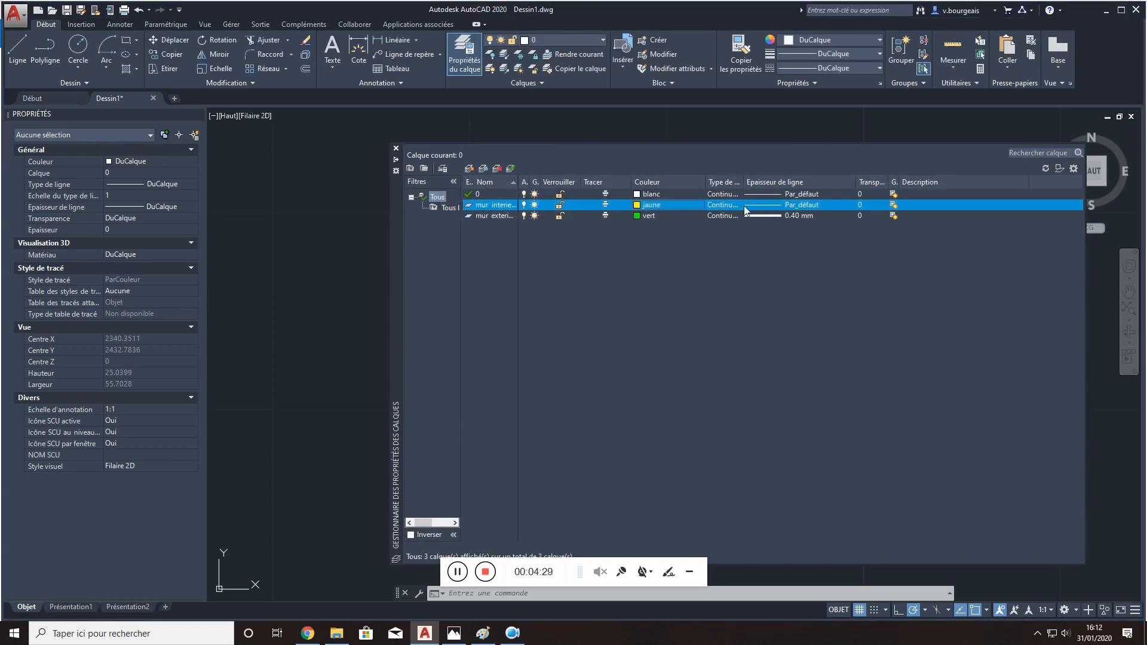
{"action": "left_click", "coordinate": [760, 209]}
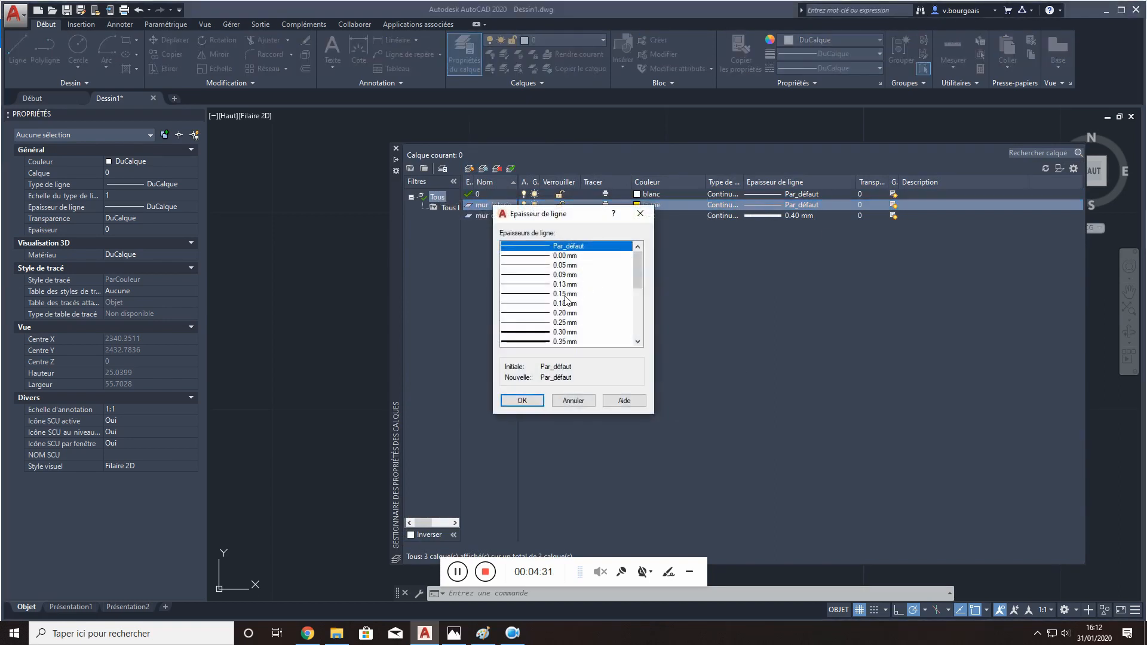
{"action": "left_click", "coordinate": [523, 313]}
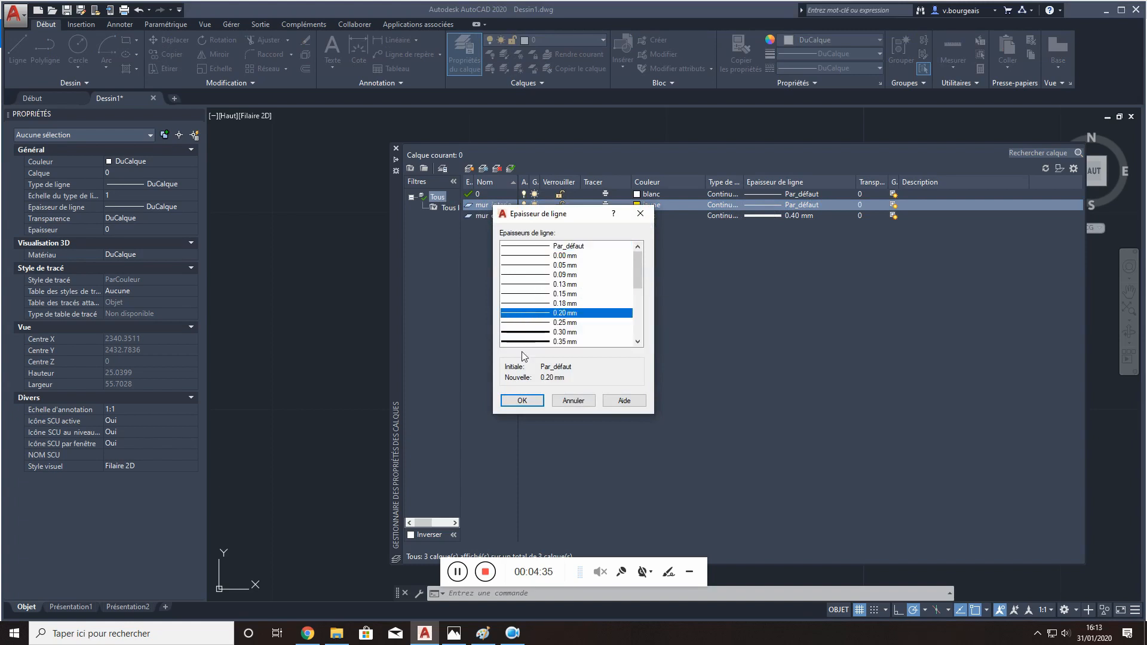
{"action": "left_click", "coordinate": [542, 305]}
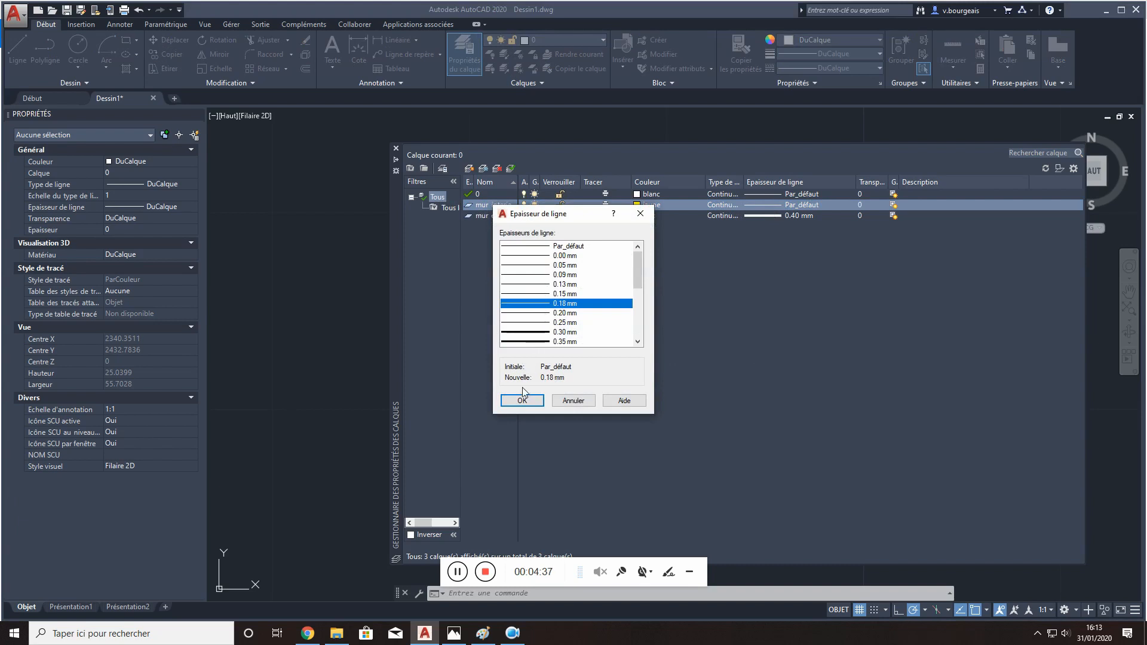
{"action": "key", "text": "Down"}
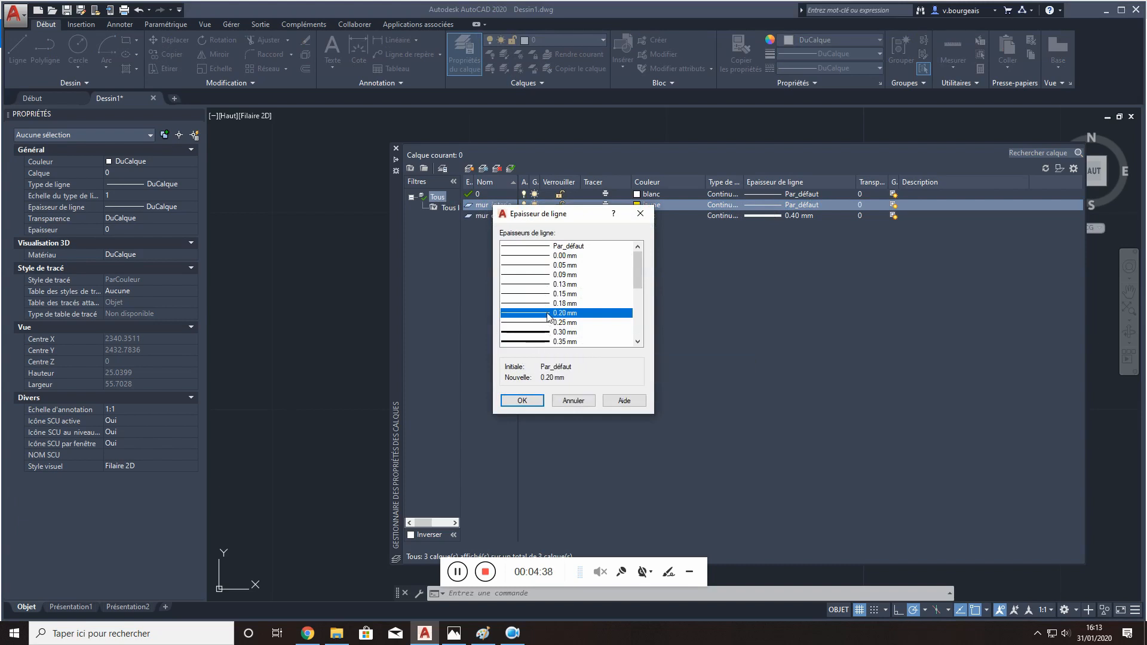
{"action": "left_click", "coordinate": [523, 400]}
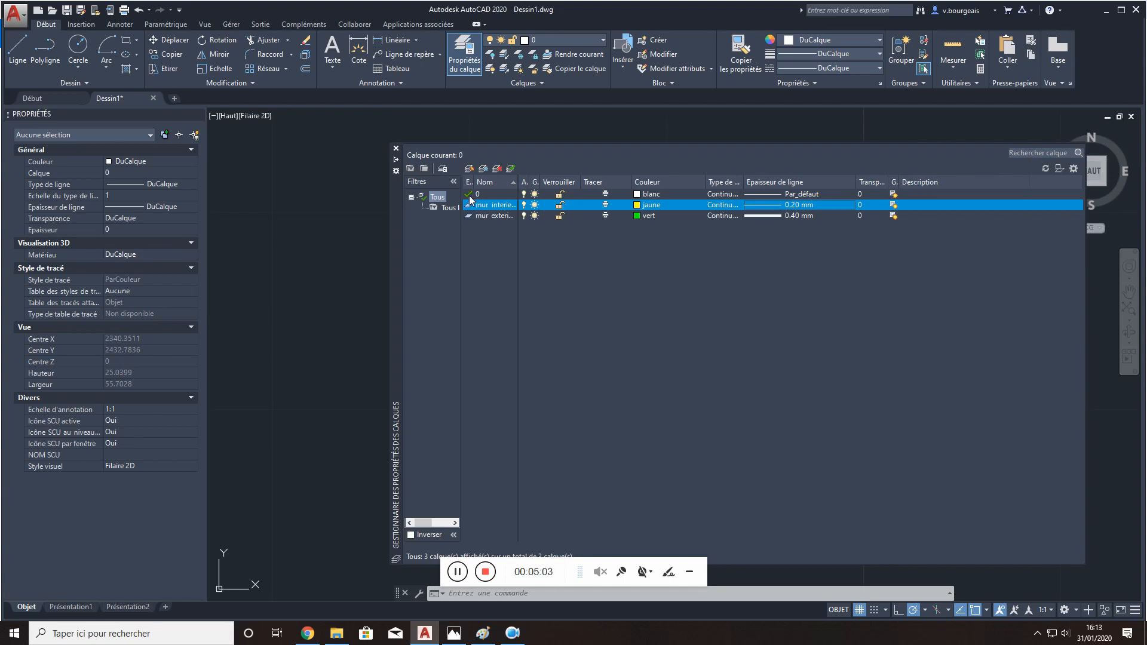
- Make mur interieur the current layer, switching to mur exterieur and back, and collapse the layer manager
{"action": "left_click", "coordinate": [511, 170]}
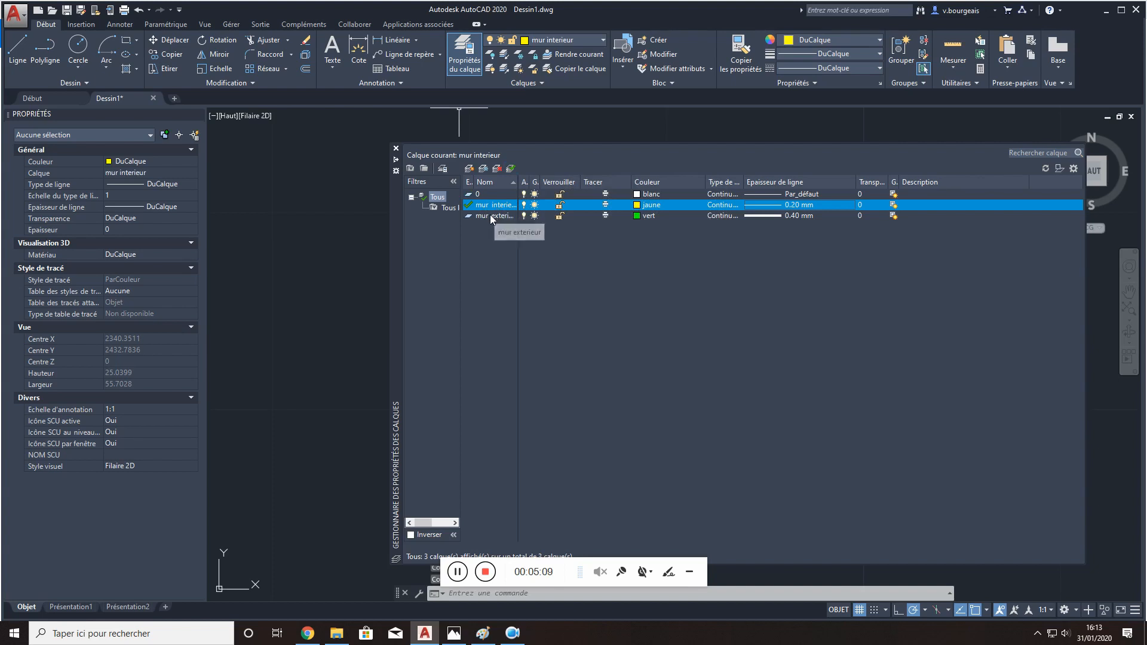
{"action": "left_click", "coordinate": [488, 217]}
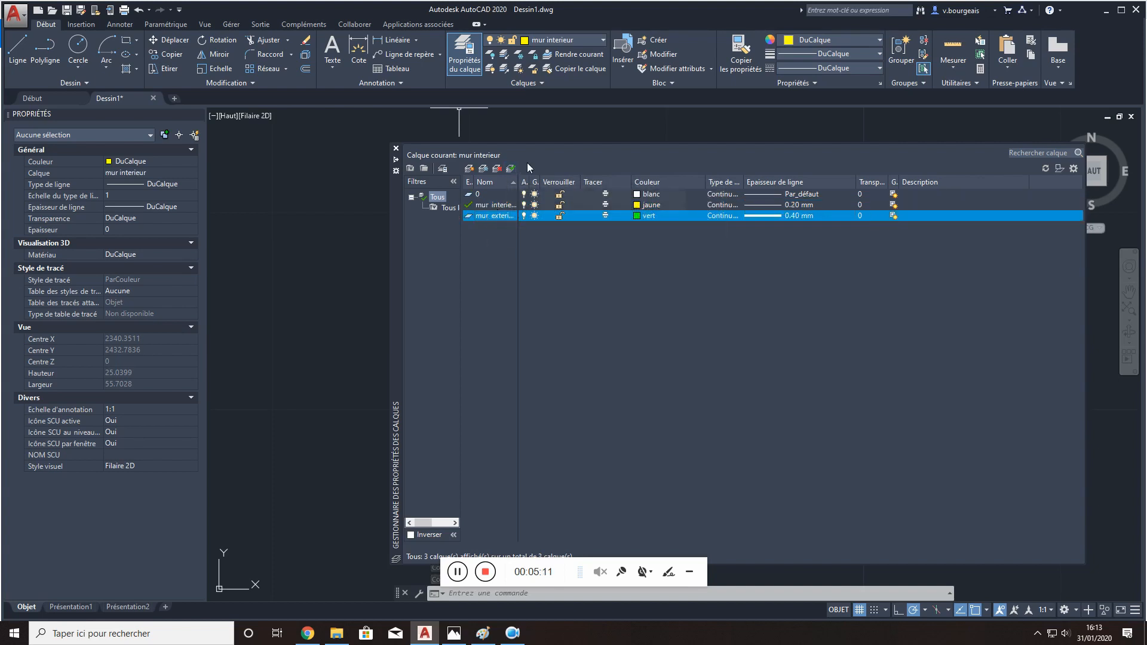
{"action": "left_click", "coordinate": [509, 170]}
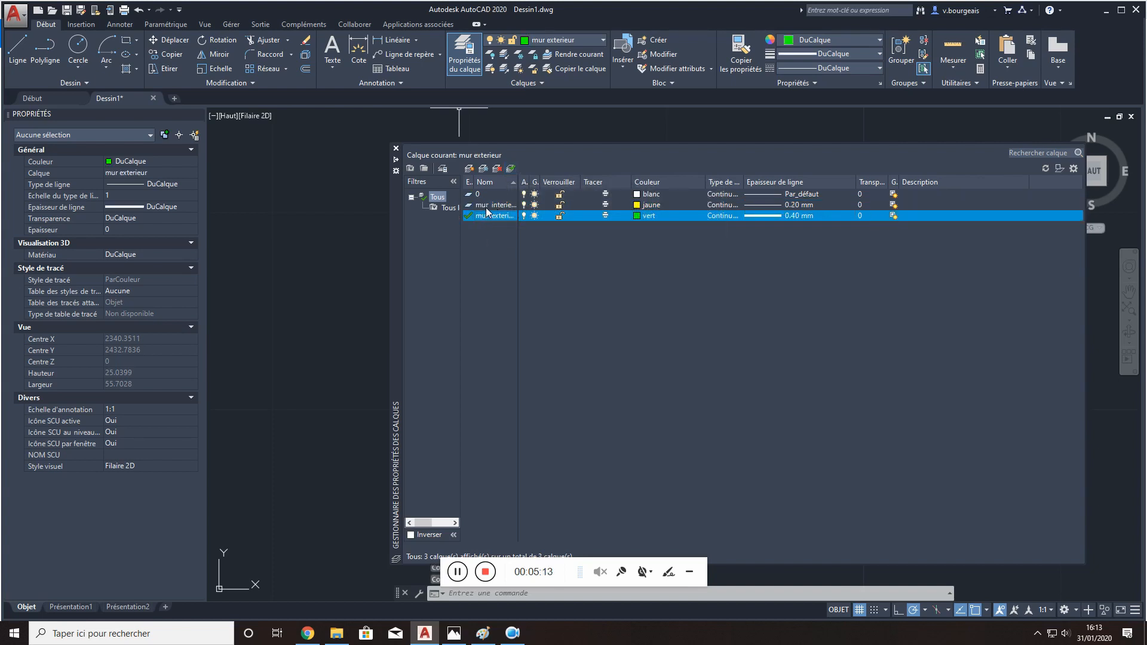
{"action": "left_click", "coordinate": [488, 205]}
{"action": "left_click", "coordinate": [514, 171]}
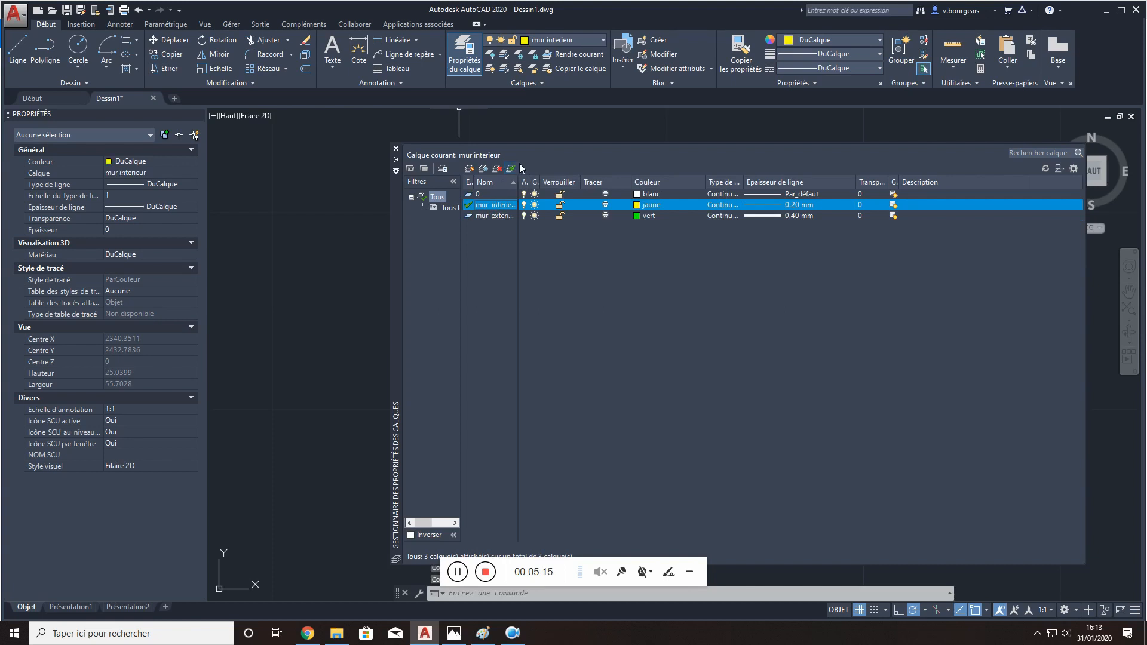
{"action": "left_click", "coordinate": [396, 160]}
{"action": "mouse_move", "coordinate": [395, 179]}
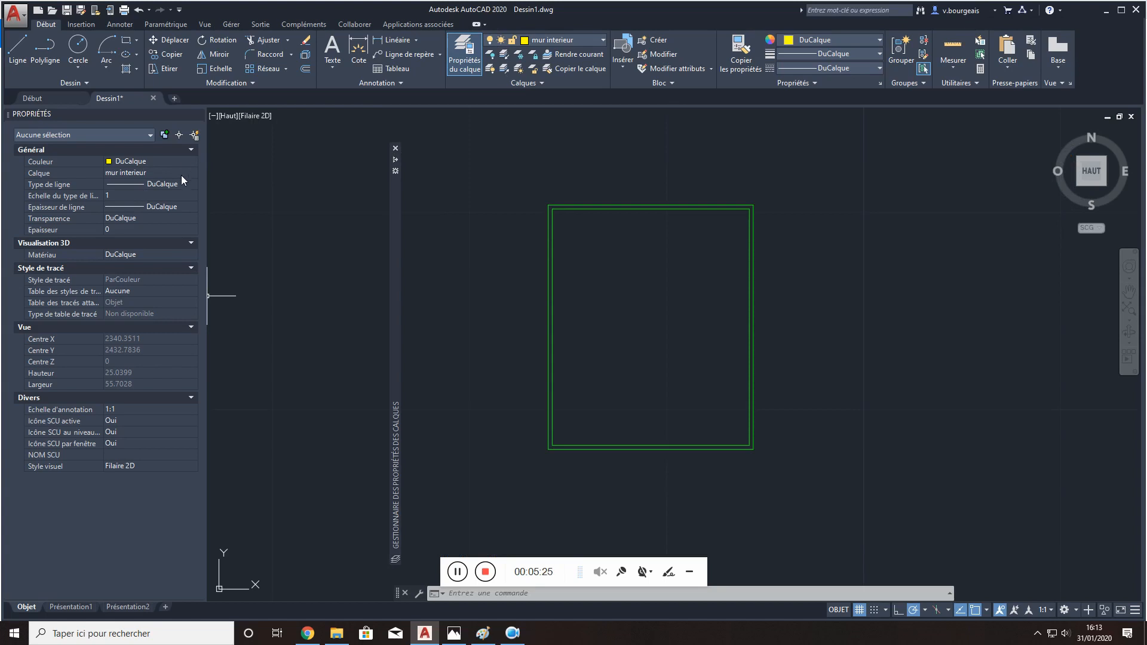
- With nothing selected, switch the current layer to 0 and back to mur interieur through the object properties
{"action": "left_click", "coordinate": [181, 174]}
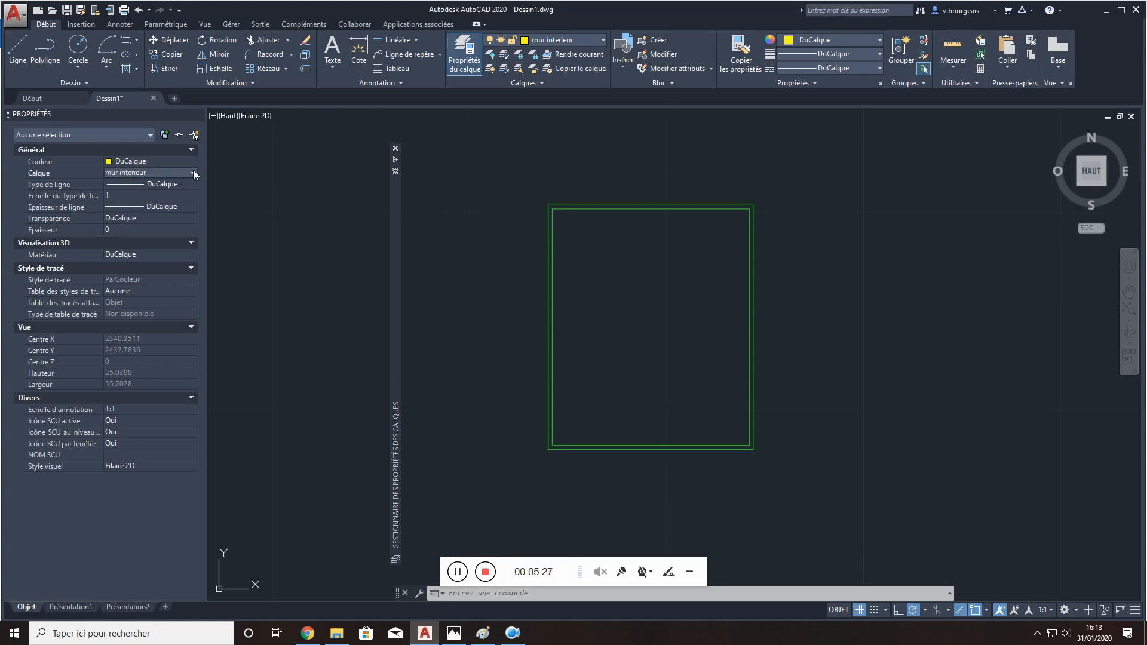
{"action": "left_click", "coordinate": [192, 173]}
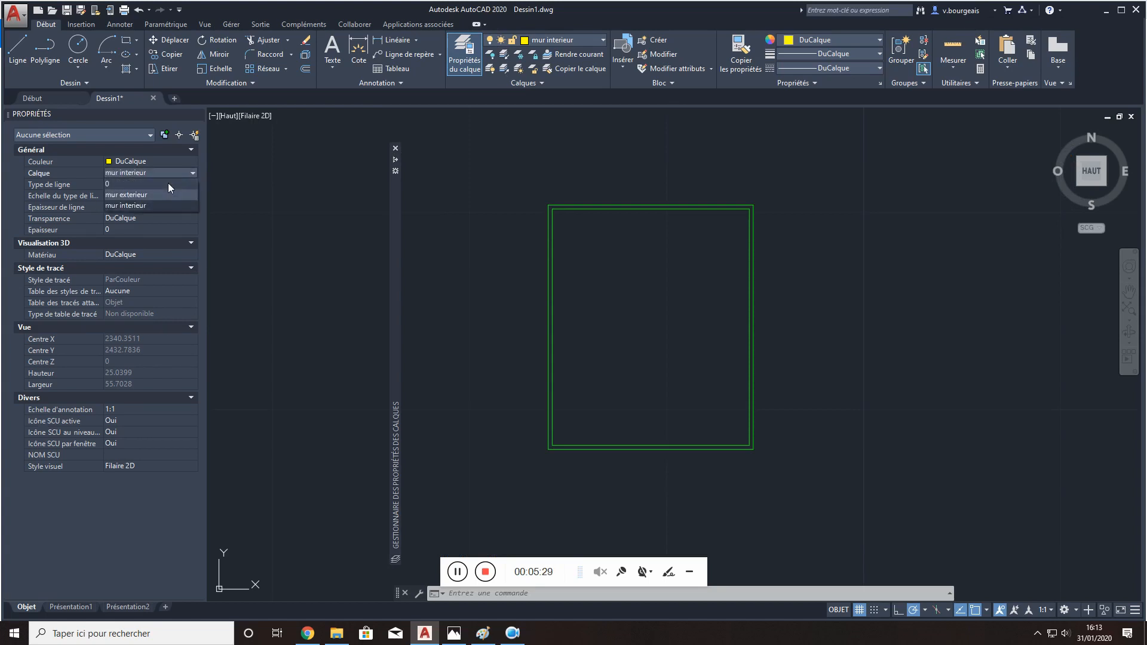
{"action": "left_click", "coordinate": [167, 183]}
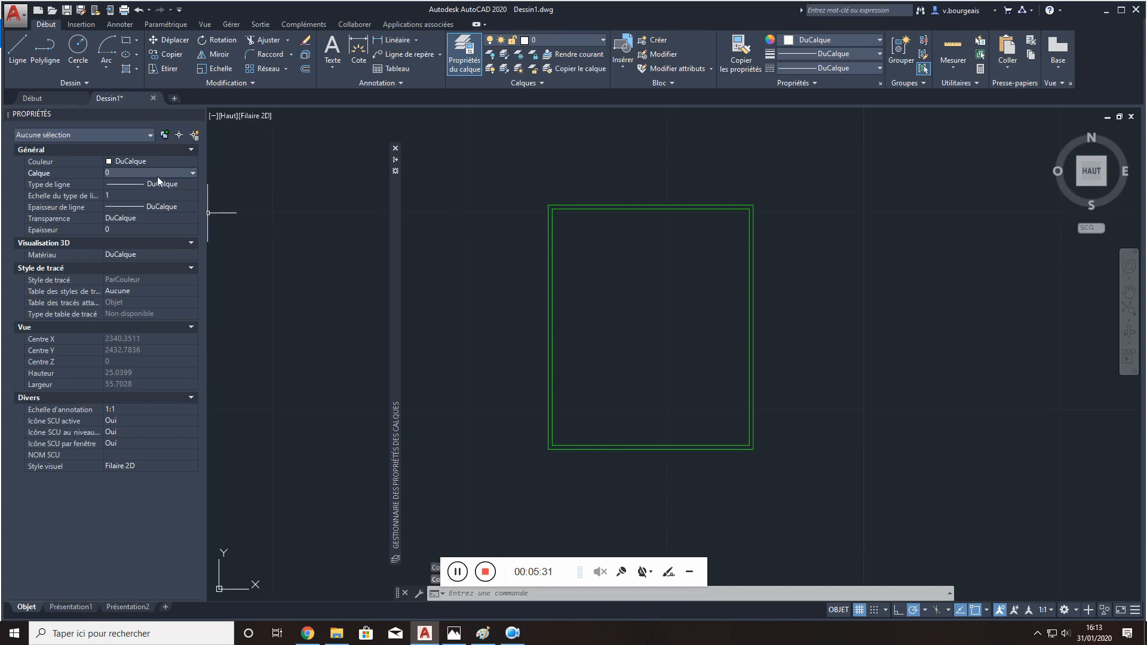
{"action": "left_click", "coordinate": [191, 173]}
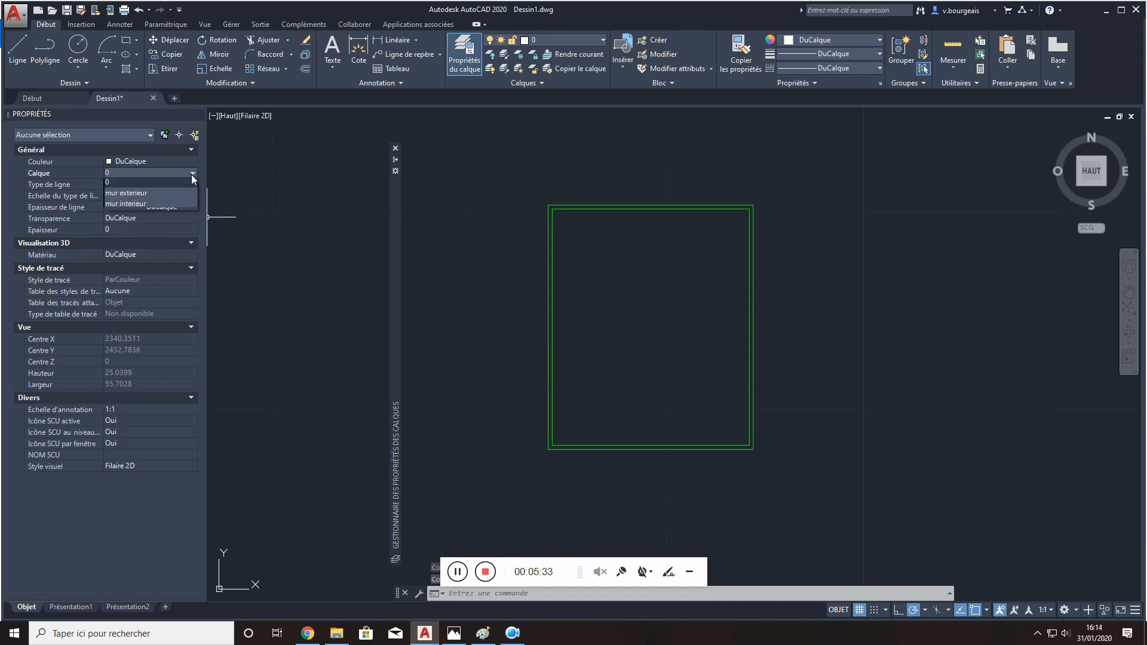
{"action": "left_click", "coordinate": [163, 207]}
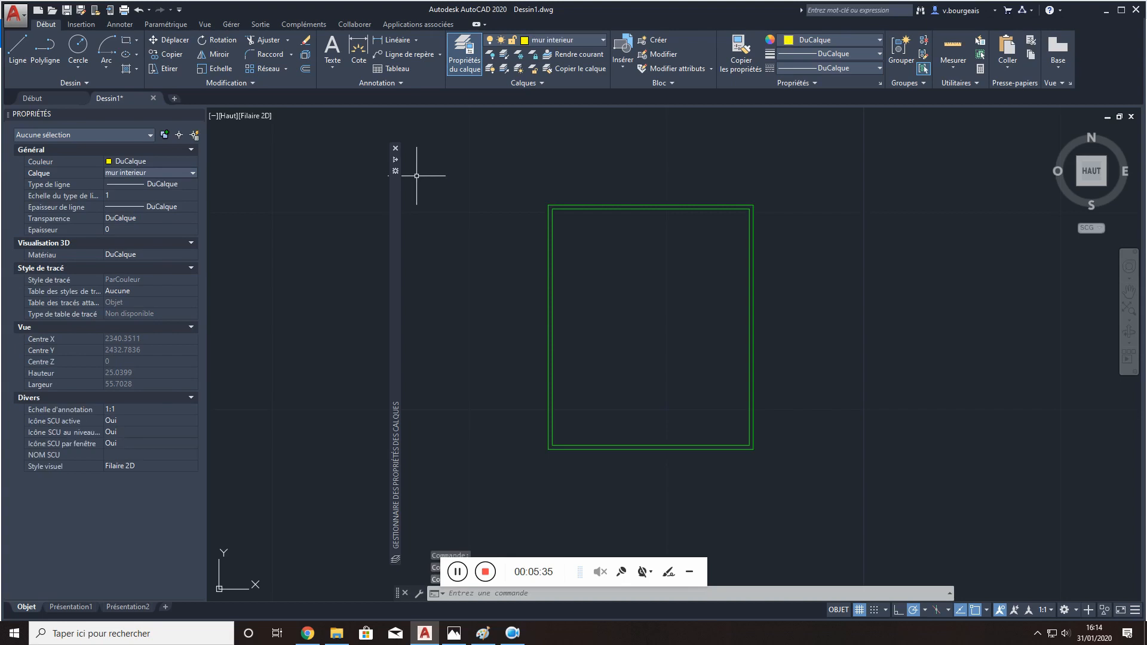
{"action": "left_click", "coordinate": [15, 54]}
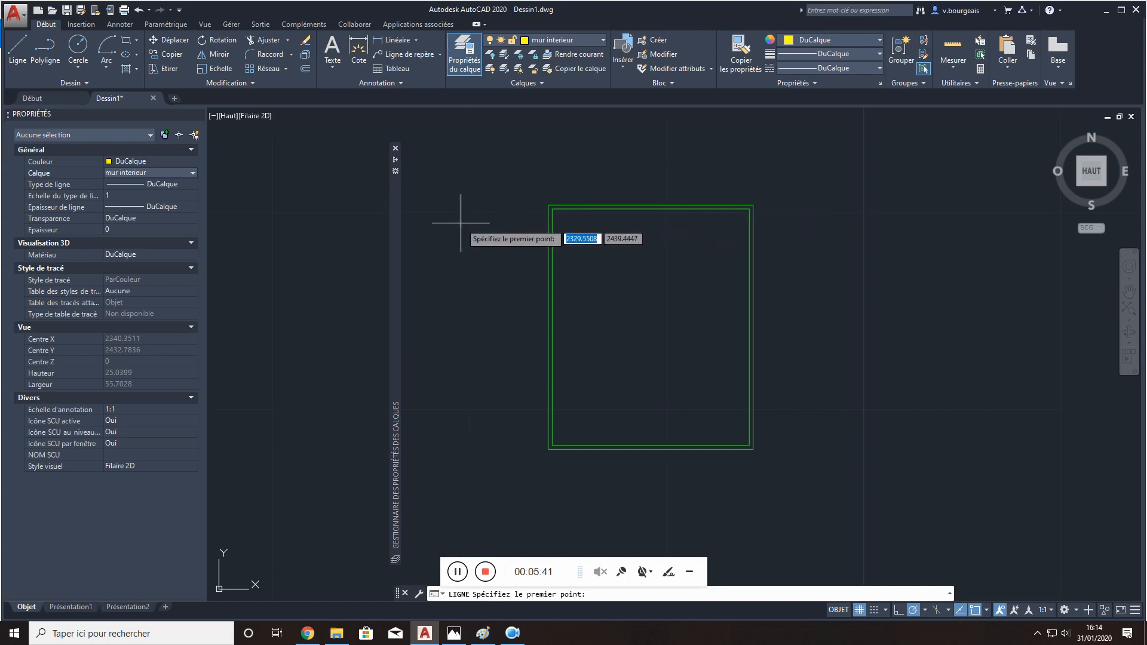
{"action": "left_click", "coordinate": [615, 209]}
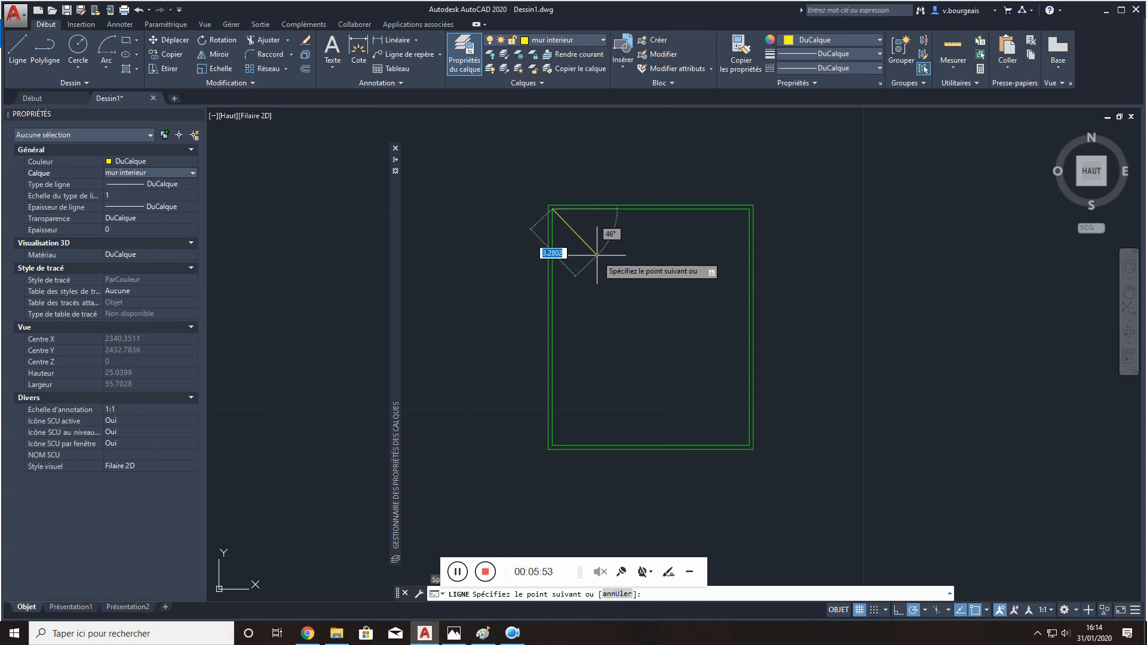
{"action": "key", "text": "Escape"}
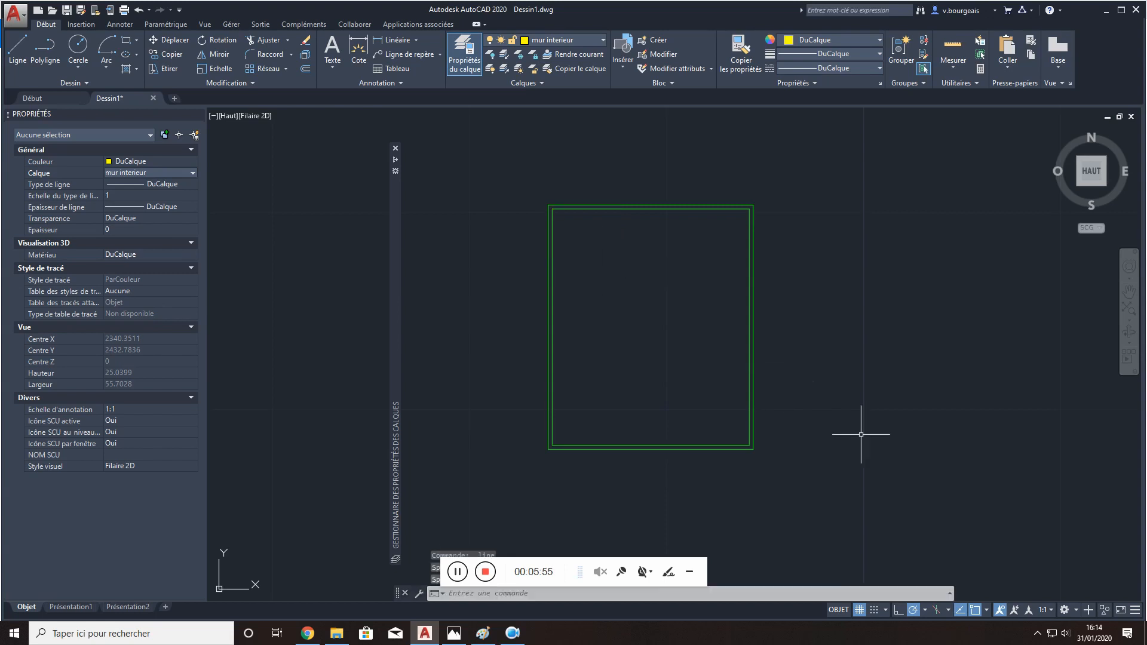
- Review the available object snap modes and turn 2D object snapping off
{"action": "left_click", "coordinate": [976, 610]}
{"action": "left_click", "coordinate": [976, 612]}
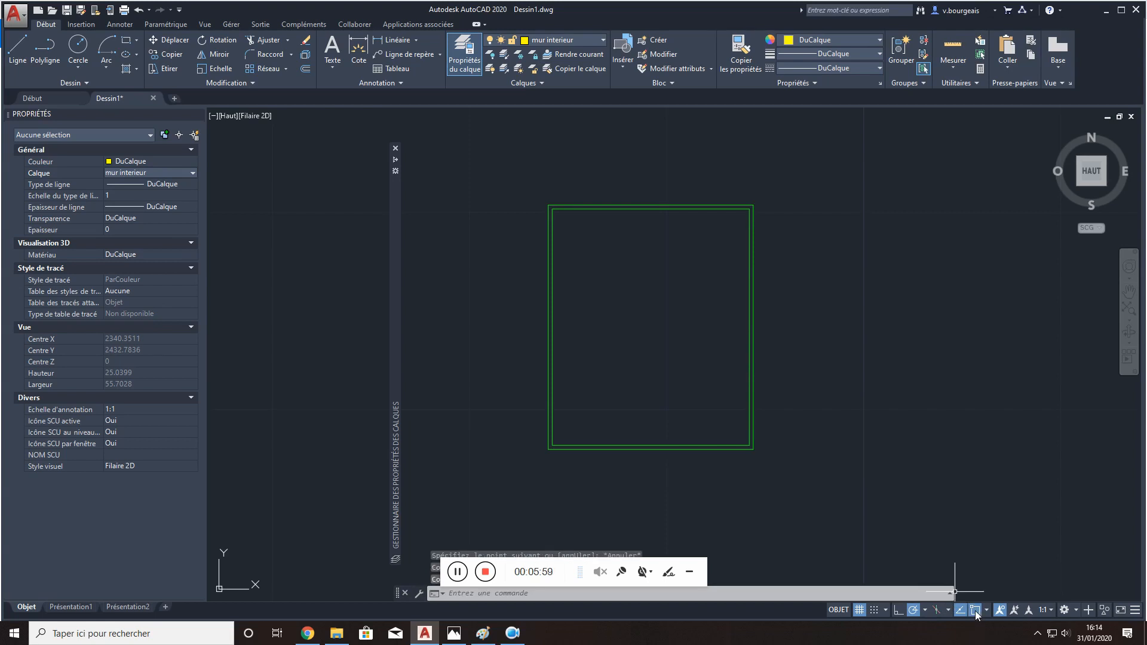
{"action": "left_click", "coordinate": [987, 609]}
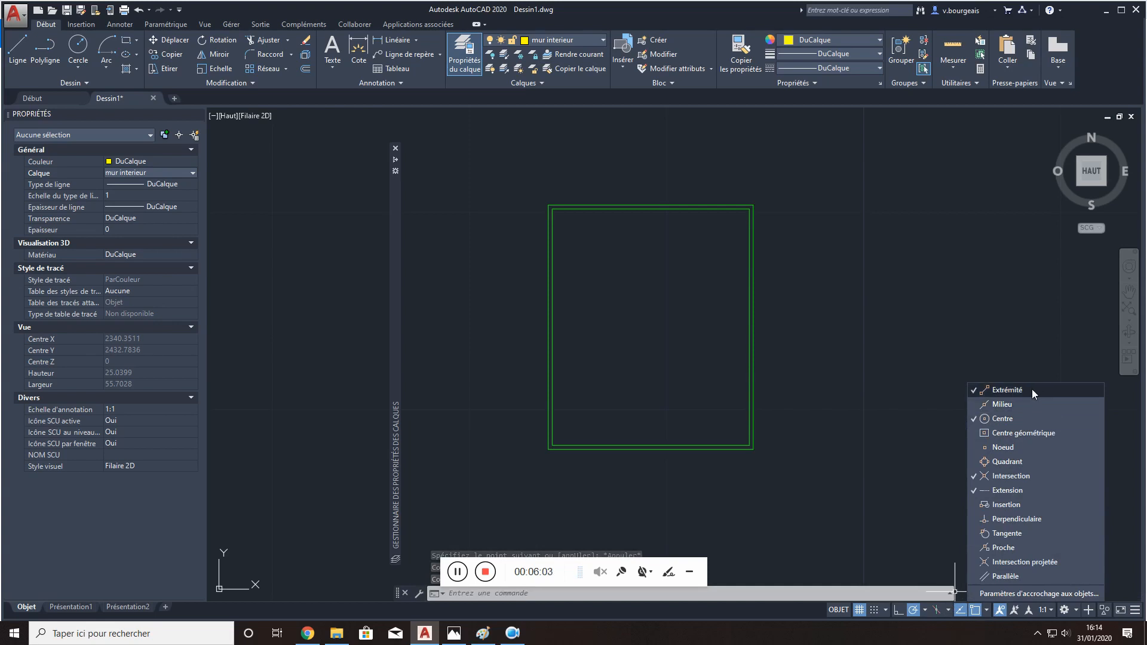
{"action": "left_click", "coordinate": [985, 614]}
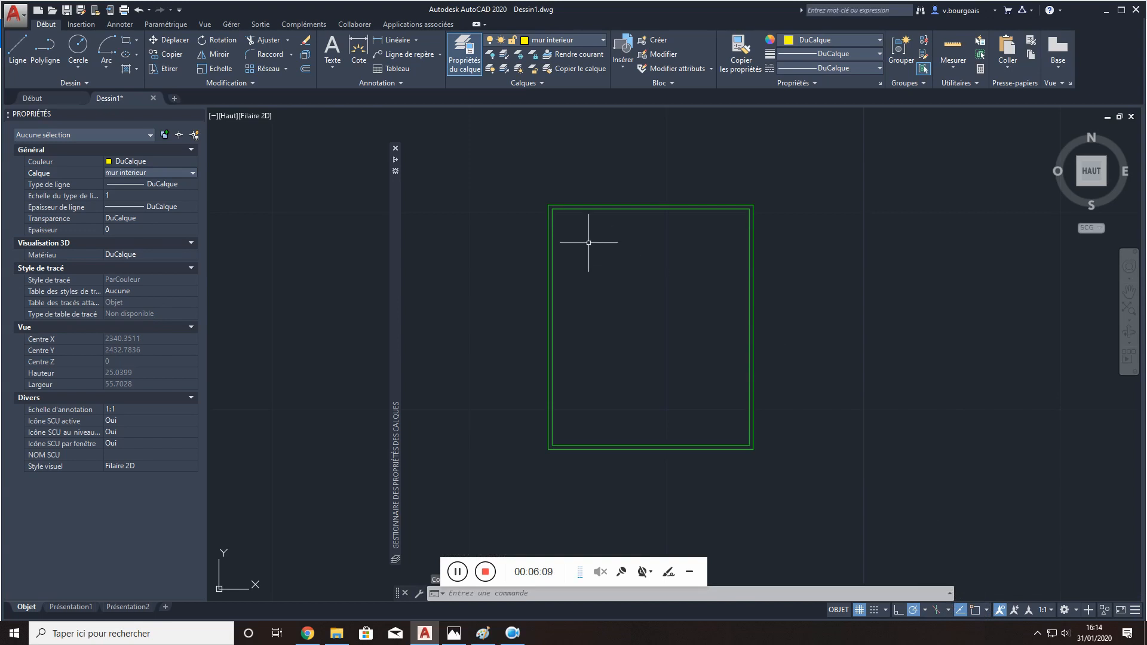
- Try drawing a vertical interior wall line about 12.02 long without object snaps, and delete it
{"action": "left_click", "coordinate": [17, 51]}
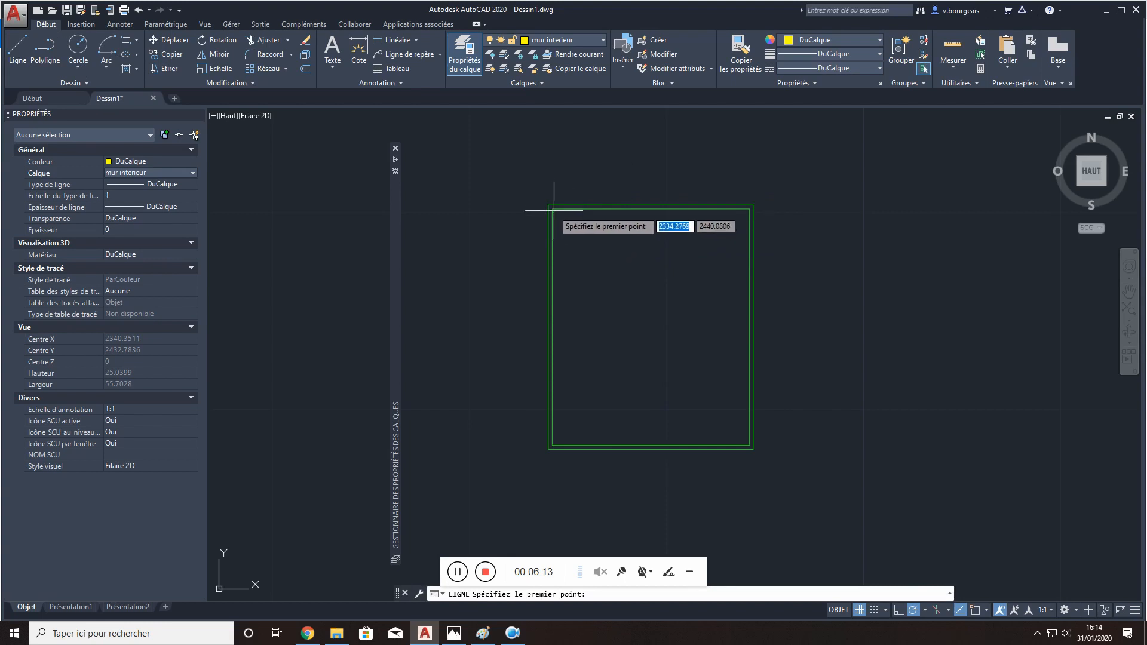
{"action": "left_click", "coordinate": [606, 208]}
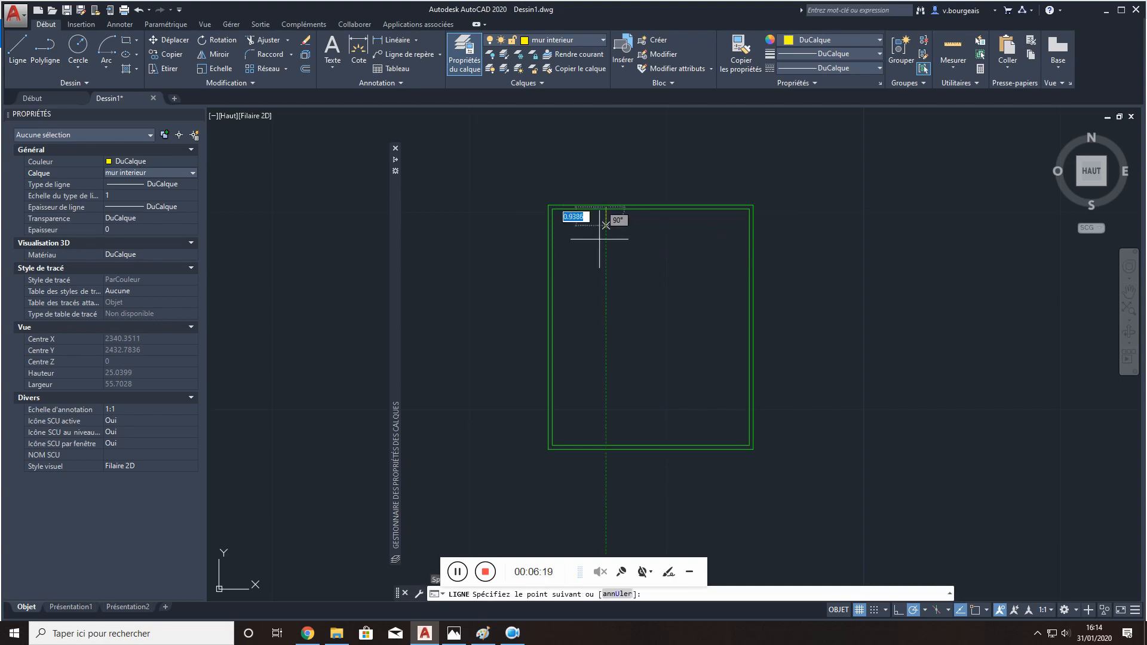
{"action": "left_click", "coordinate": [605, 444]}
{"action": "key", "text": "Escape"}
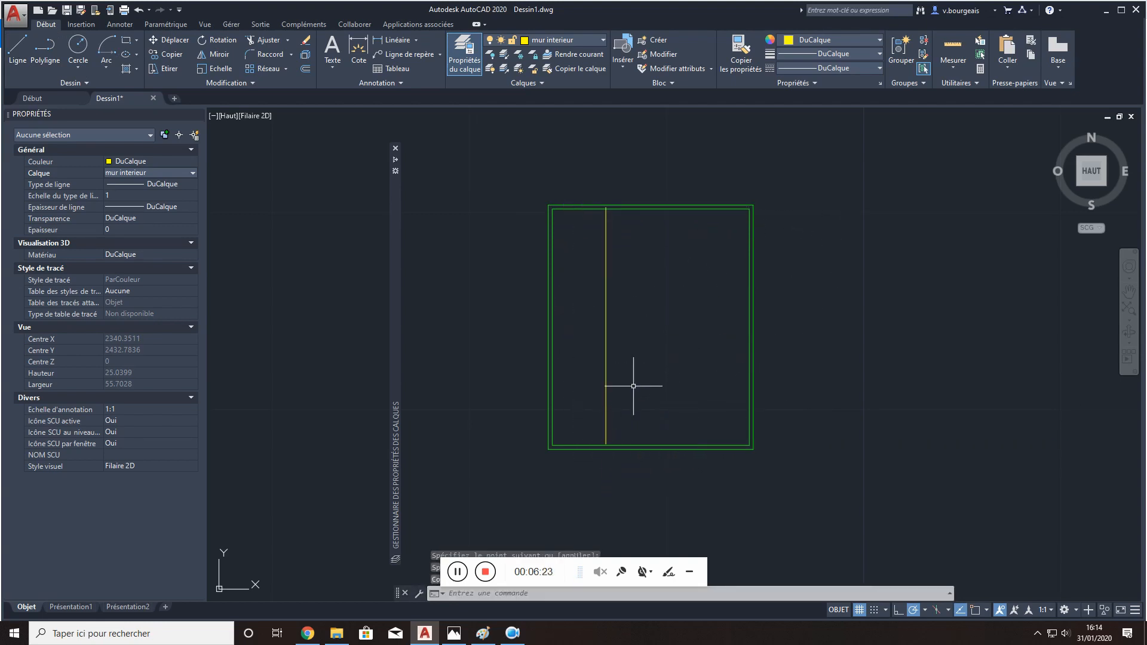
{"action": "left_click", "coordinate": [605, 386]}
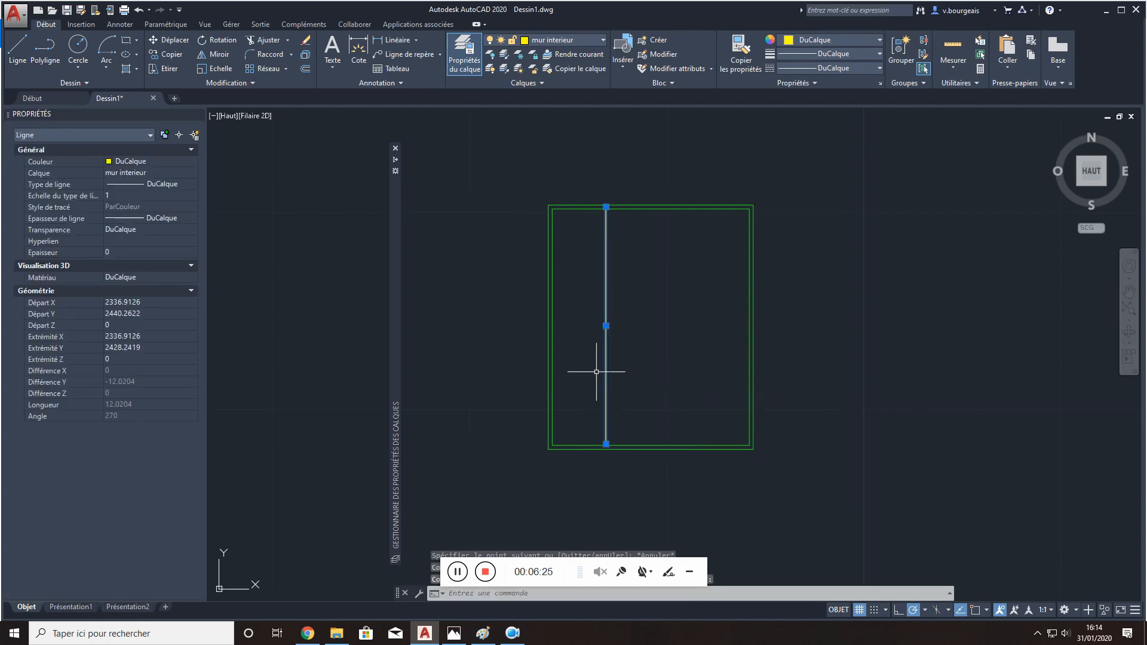
{"action": "key", "text": "Delete"}
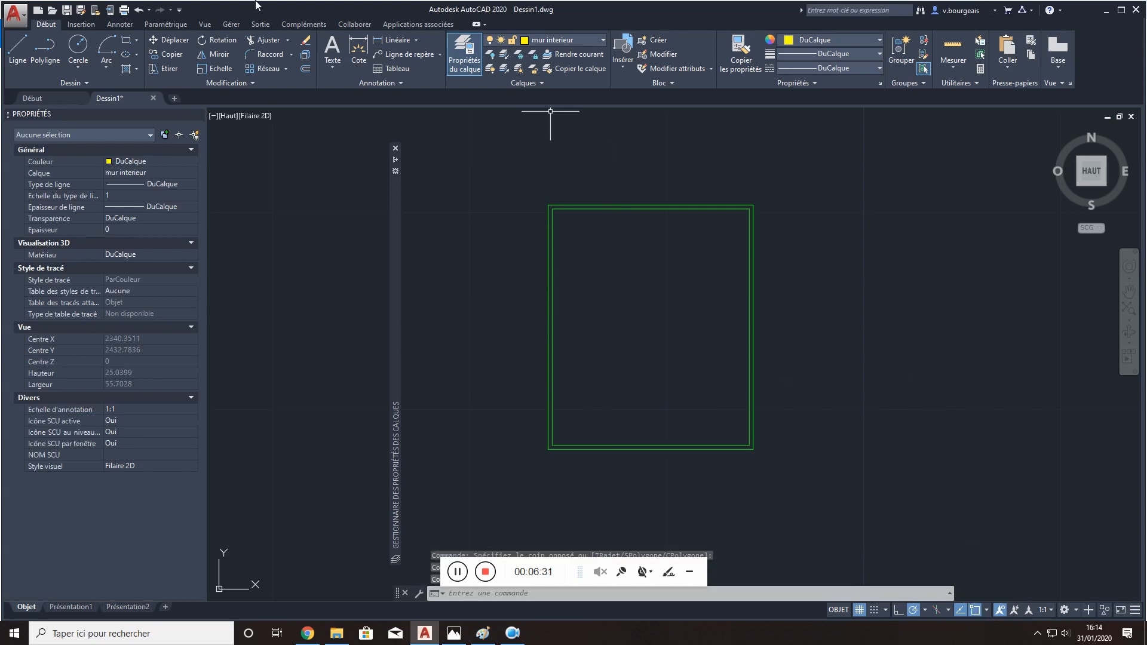
- Enable the Perpendiculaire and Proche object snap modes
{"action": "left_click", "coordinate": [18, 49]}
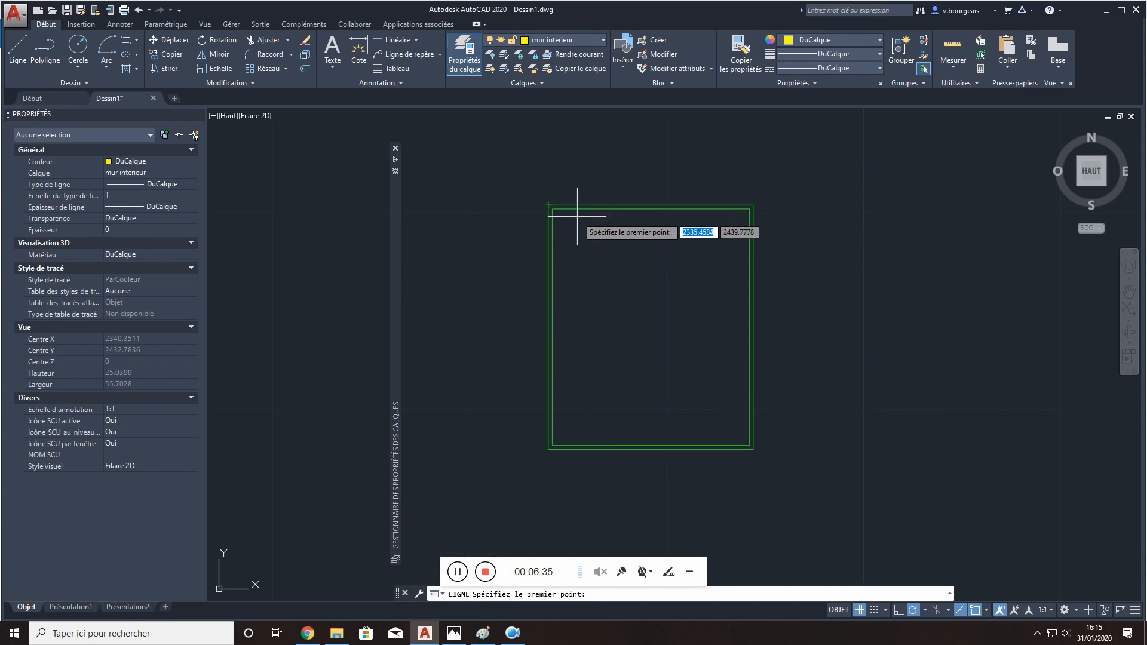
{"action": "key", "text": "Escape"}
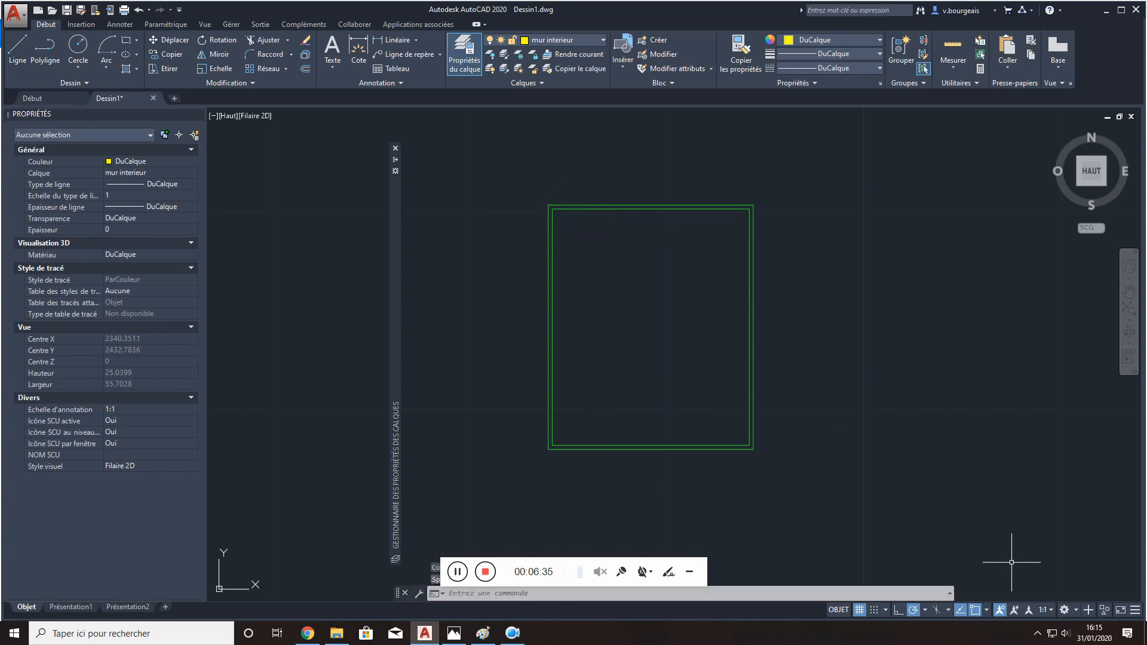
{"action": "left_click", "coordinate": [987, 612]}
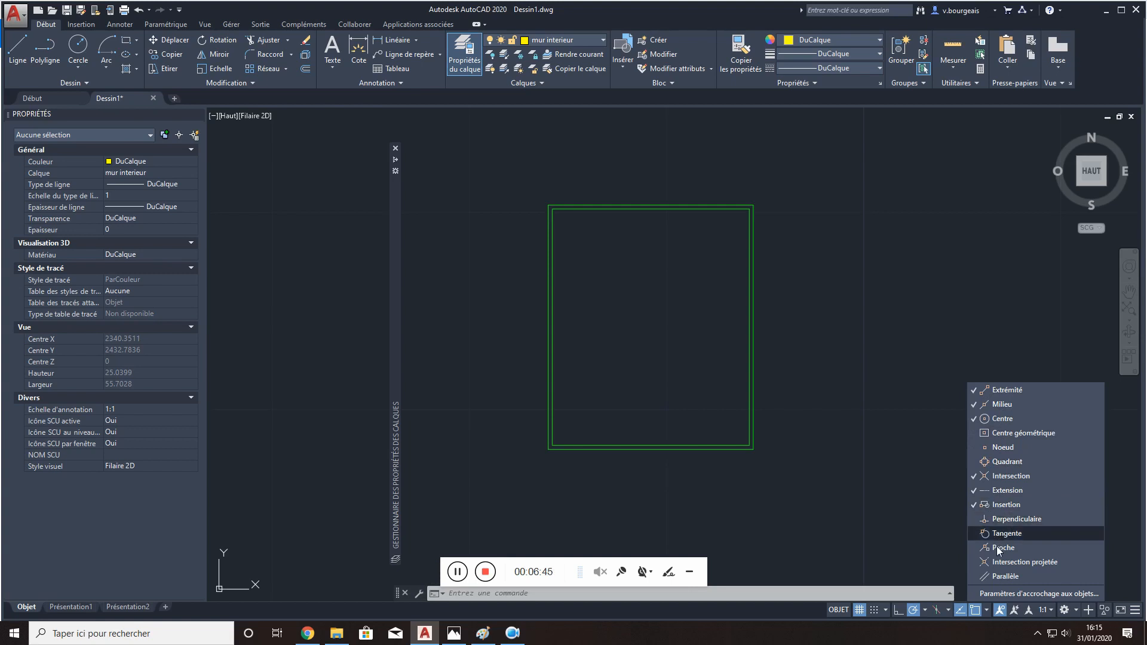
{"action": "left_click", "coordinate": [1004, 519]}
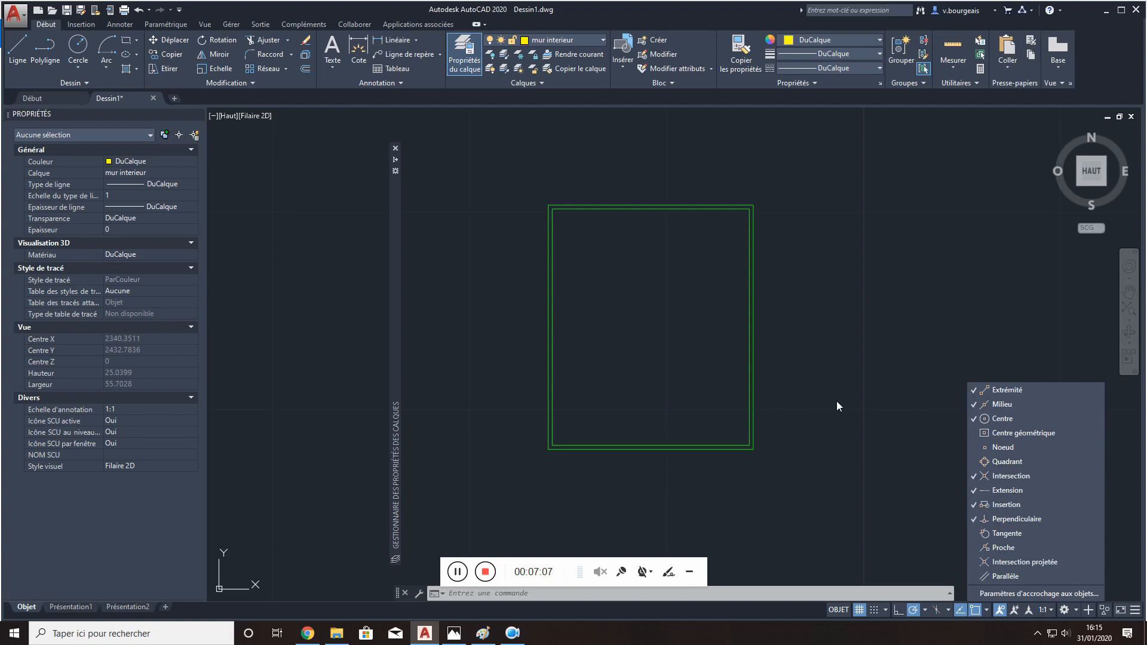
{"action": "left_click", "coordinate": [695, 14]}
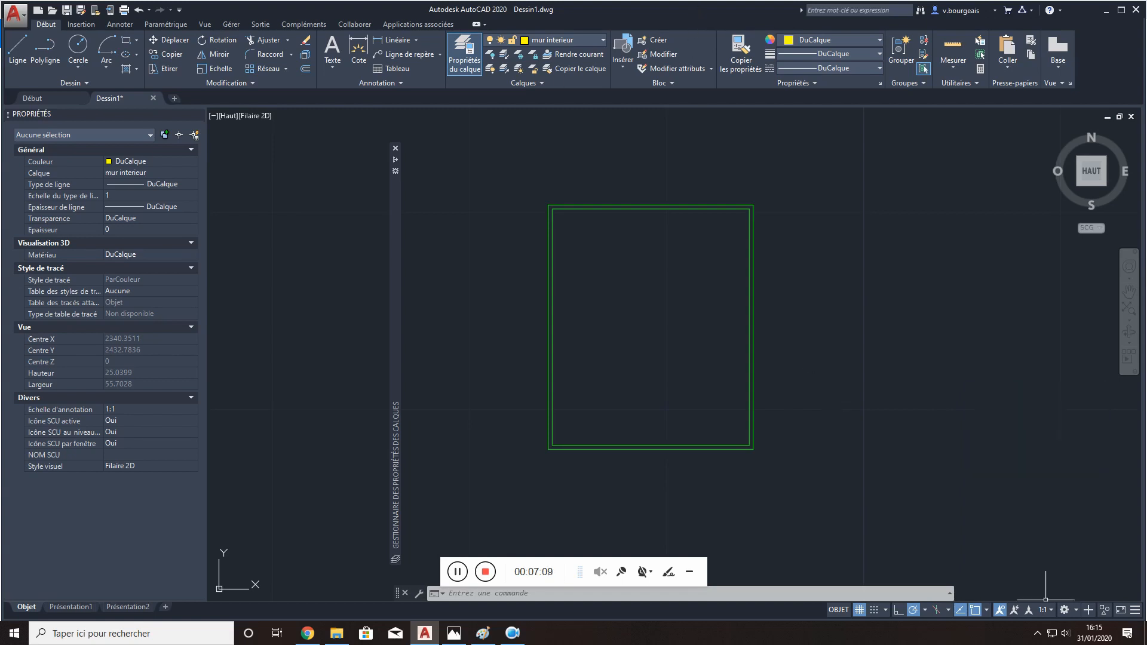
{"action": "left_click", "coordinate": [30, 45]}
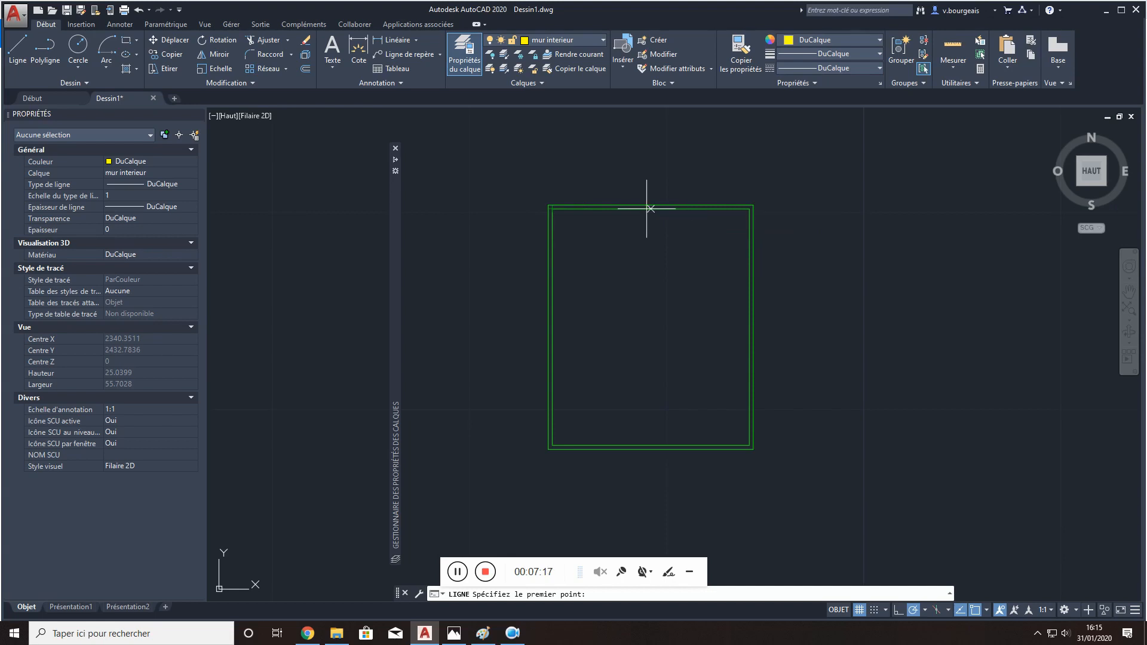
{"action": "scroll", "coordinate": [589, 208], "scroll_direction": "up", "scroll_amount": 2}
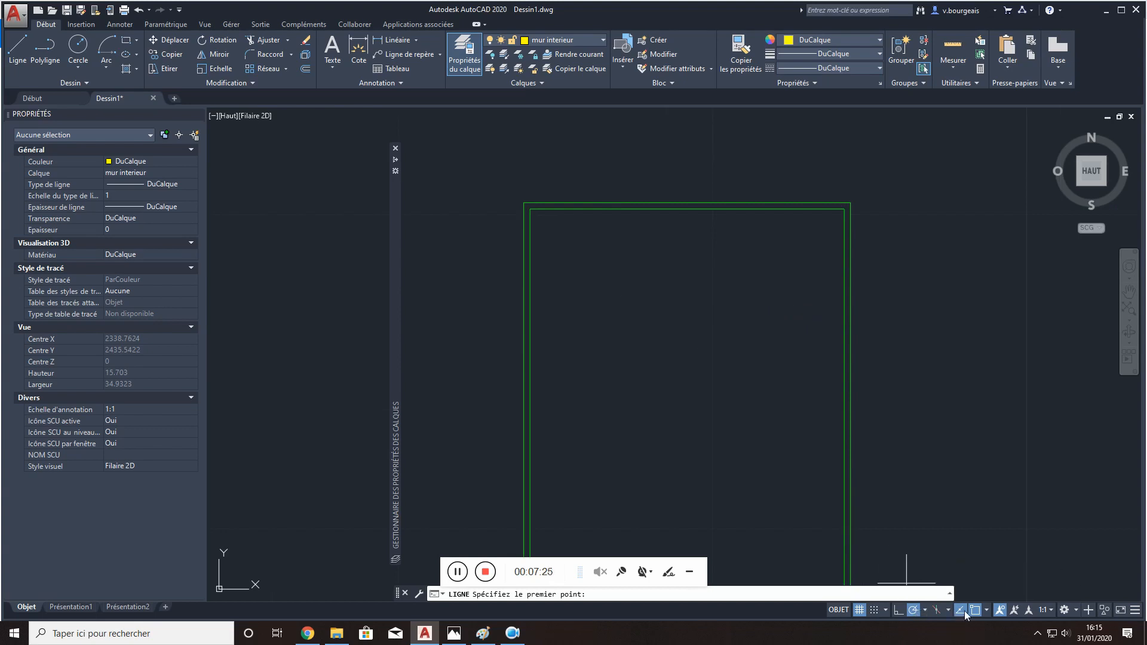
{"action": "left_click", "coordinate": [986, 610]}
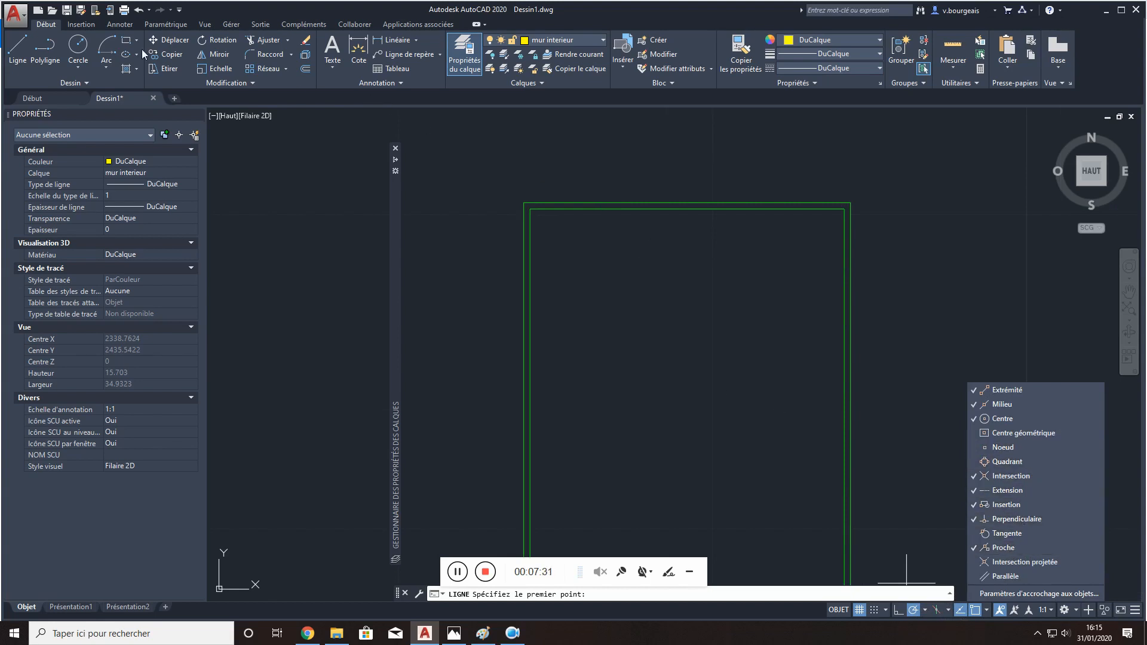
- Draw a vertical line from a Proche point on the upper wall's inner edge, perpendicular to the lower wall's inner edge
{"action": "left_click", "coordinate": [18, 47]}
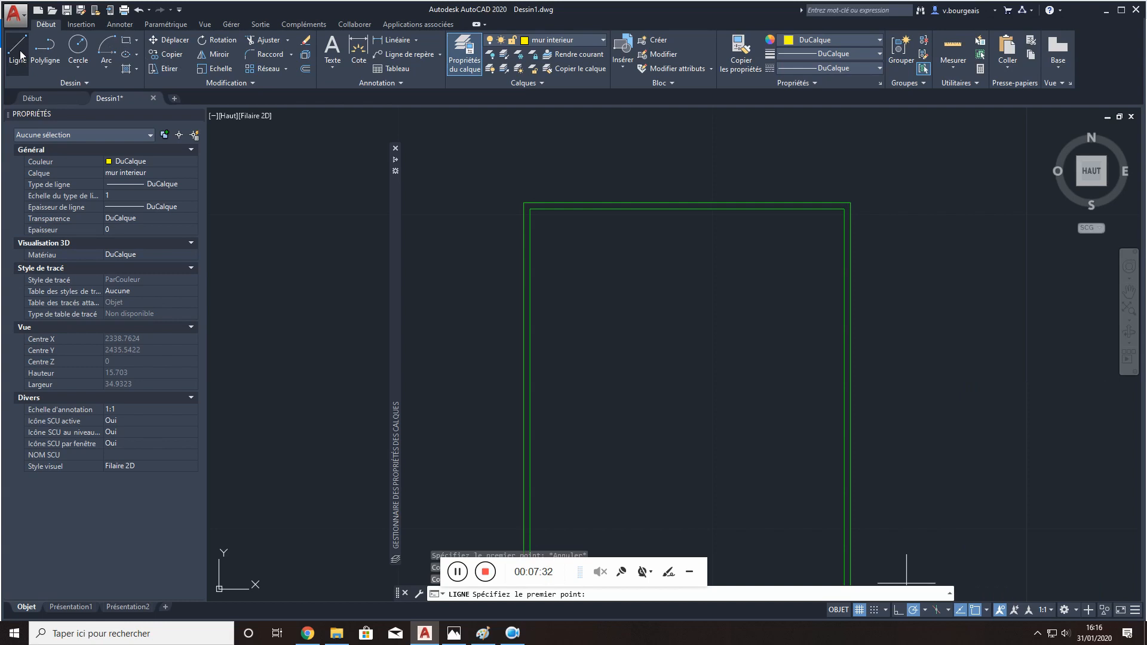
{"action": "left_click", "coordinate": [603, 209]}
{"action": "middle_click_drag", "start_coordinate": [587, 324], "coordinate": [702, 188]}
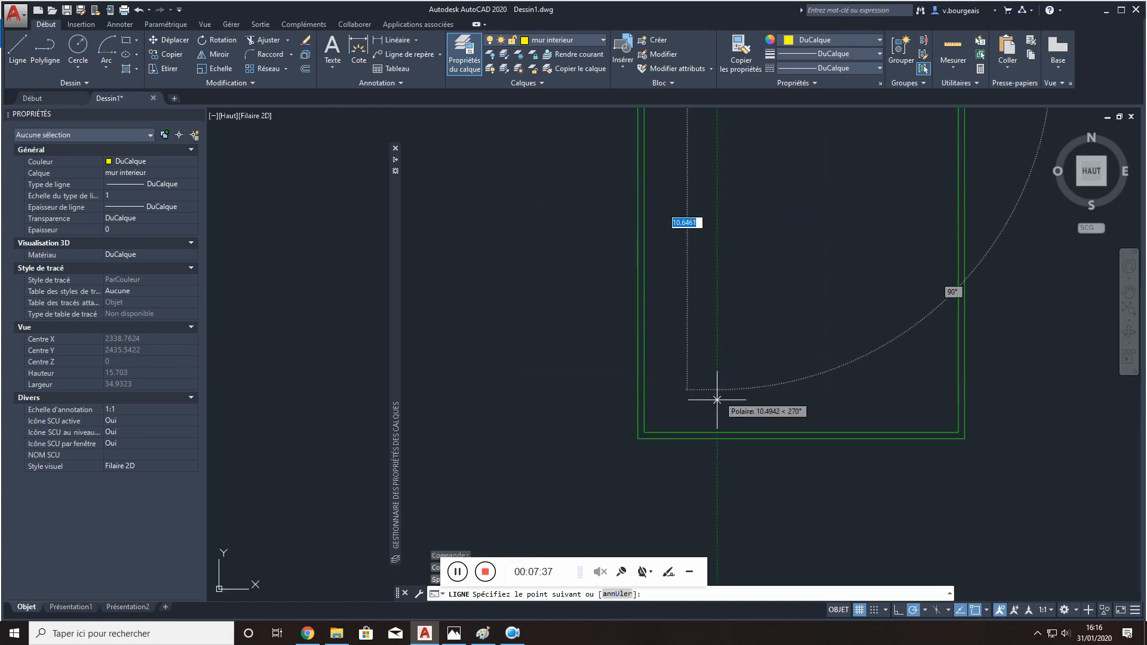
{"action": "scroll", "coordinate": [708, 425], "scroll_direction": "down", "scroll_amount": 4}
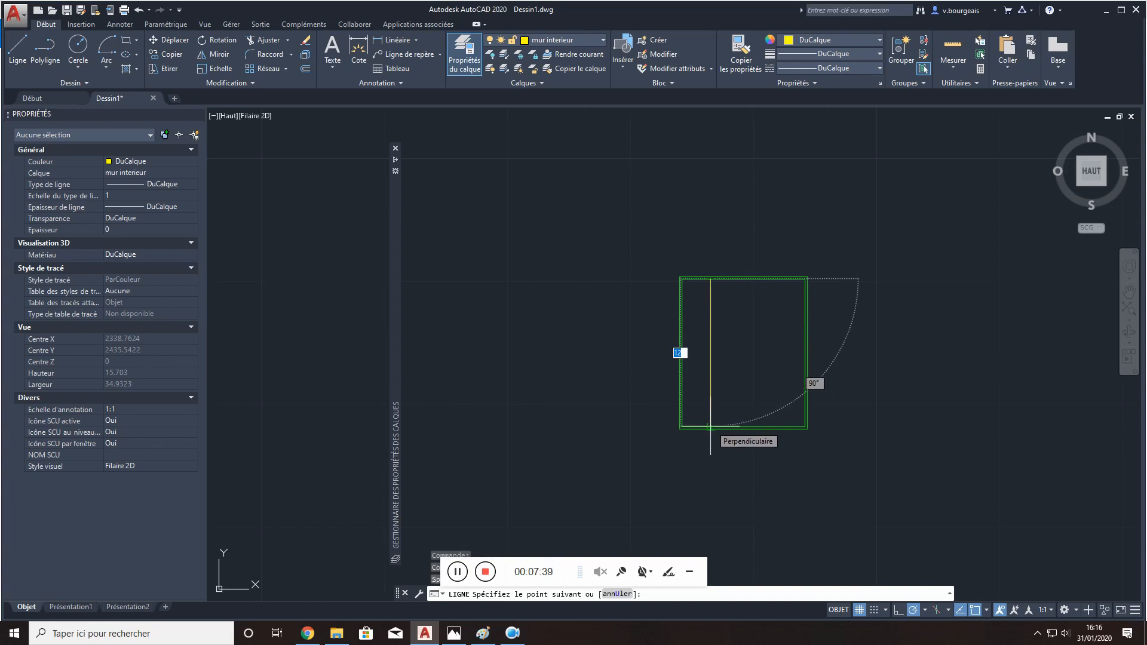
{"action": "scroll", "coordinate": [710, 427], "scroll_direction": "up", "scroll_amount": 4}
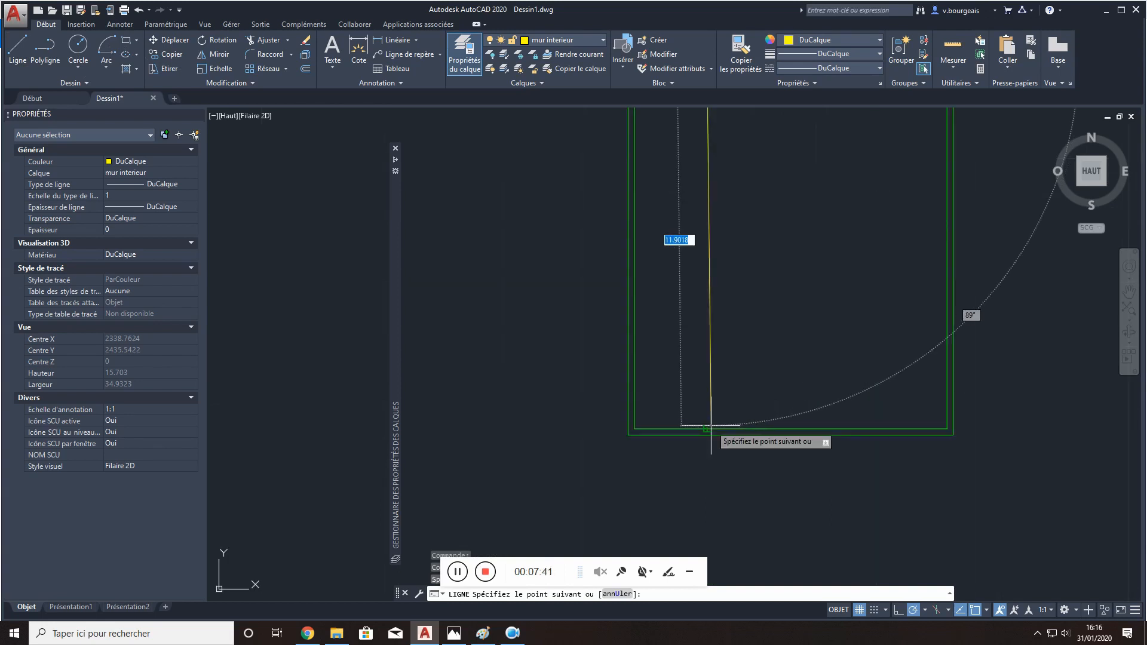
{"action": "left_click", "coordinate": [707, 427]}
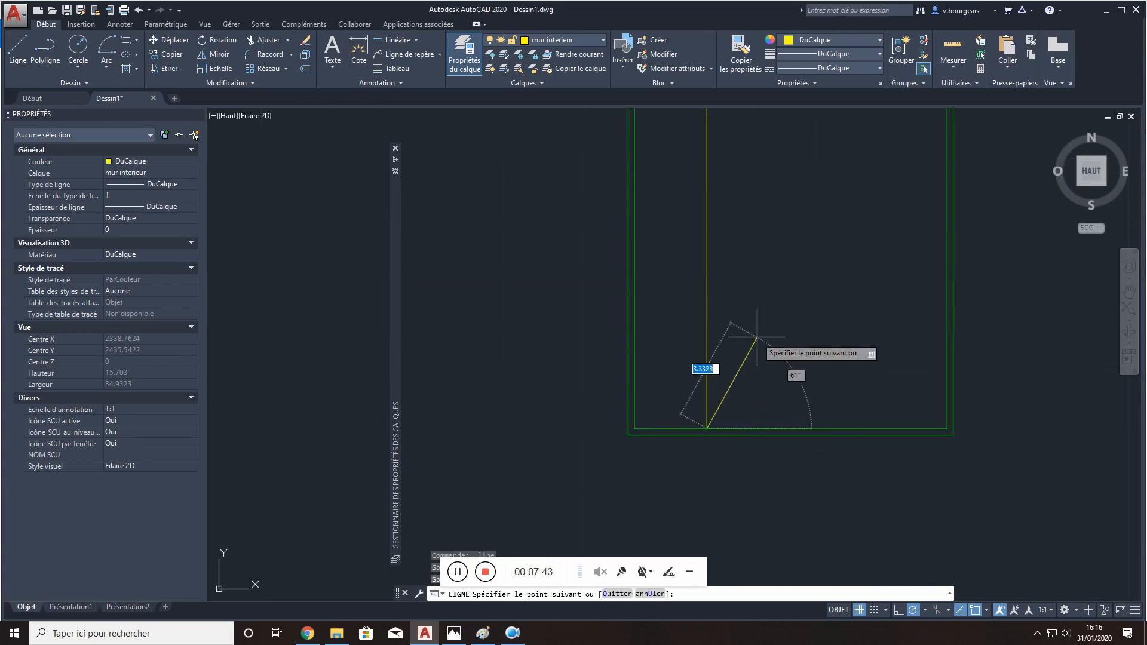
{"action": "key", "text": "Escape"}
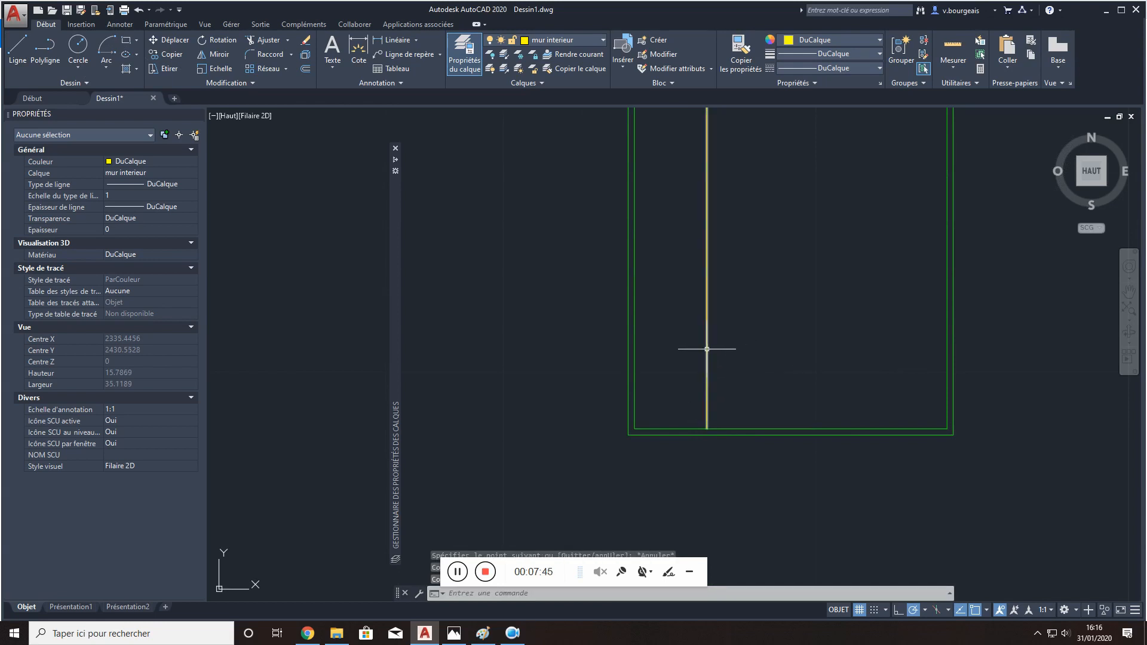
- Offset the vertical interior wall line by 0.1 to its right
{"action": "left_click", "coordinate": [706, 347]}
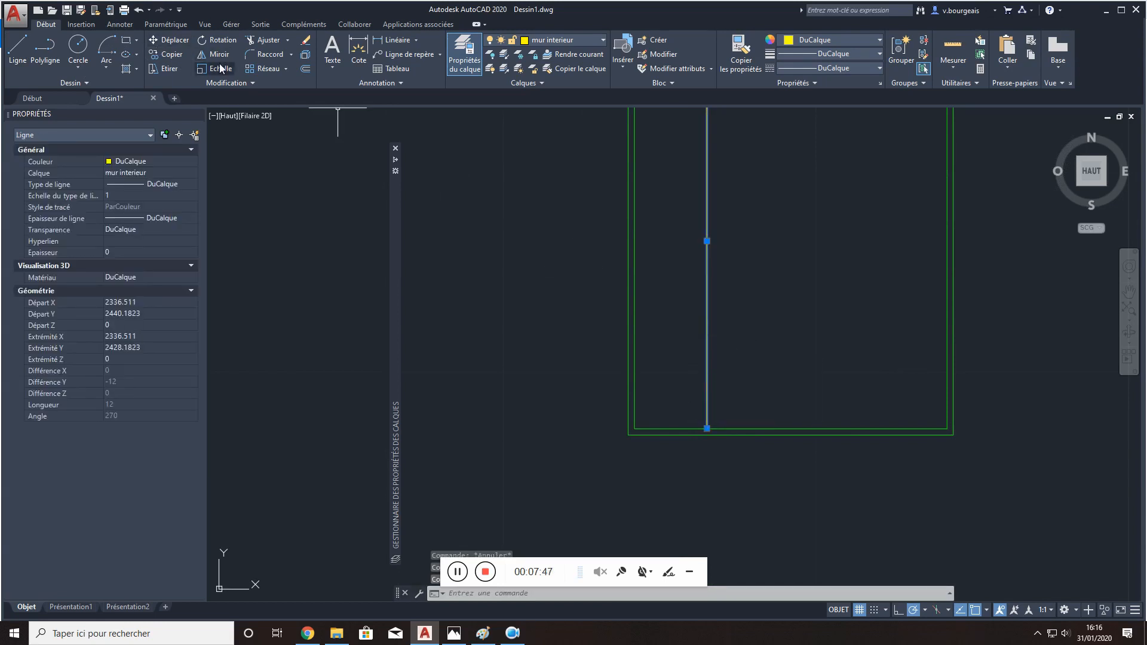
{"action": "left_click", "coordinate": [305, 68]}
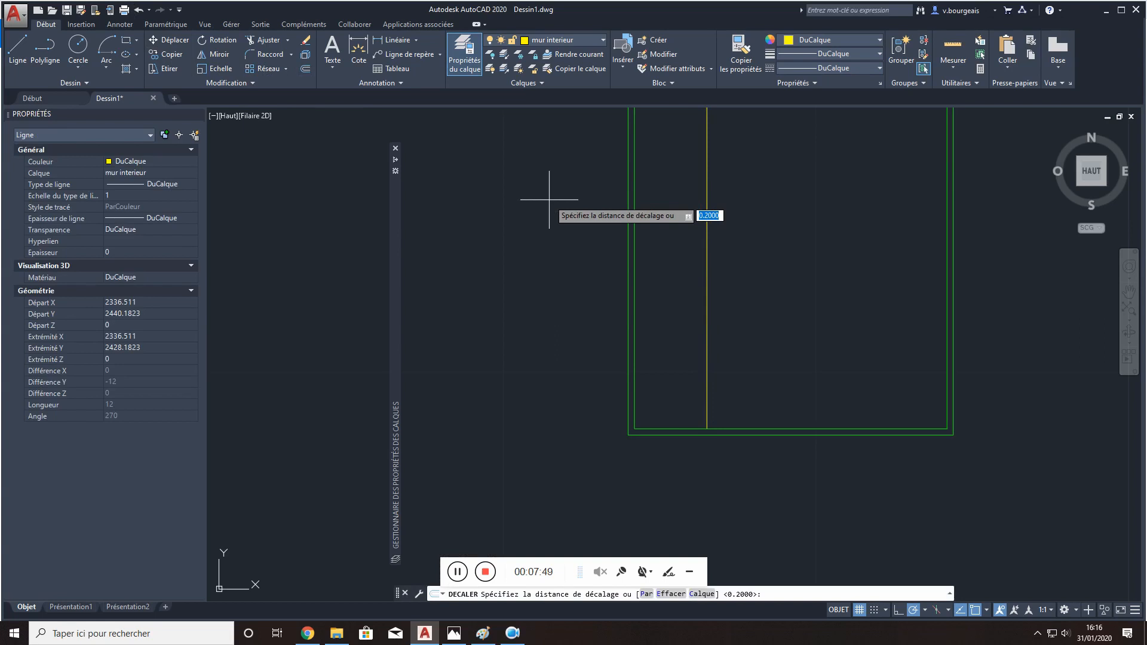
{"action": "type", "text": "0.1"}
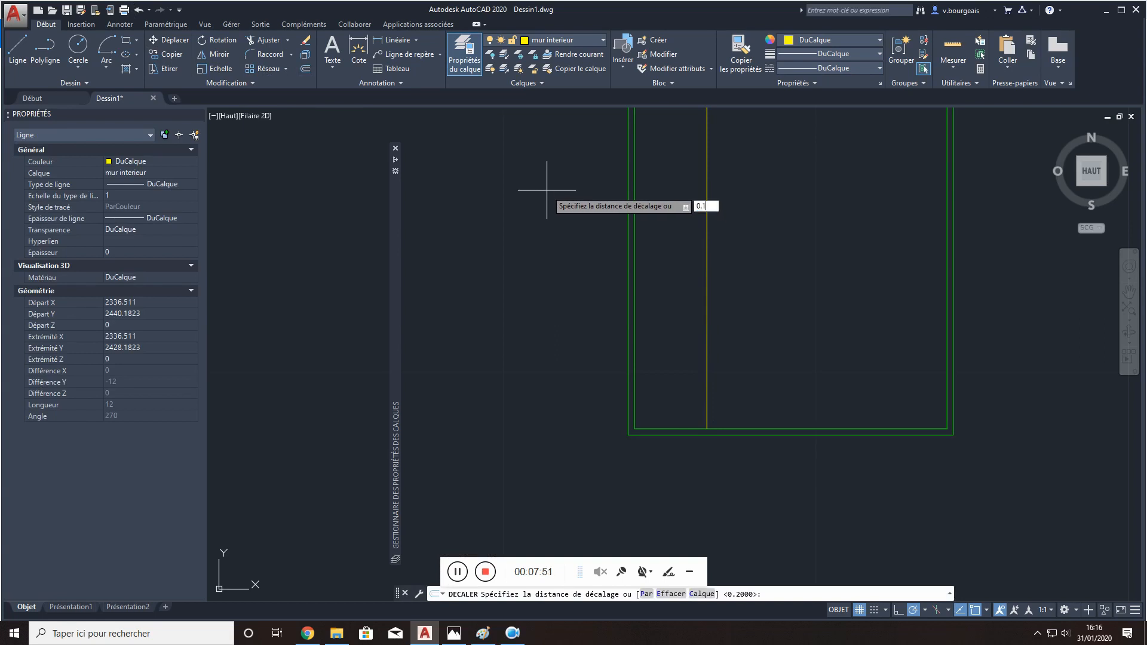
{"action": "key", "text": "Return"}
{"action": "left_click", "coordinate": [706, 195]}
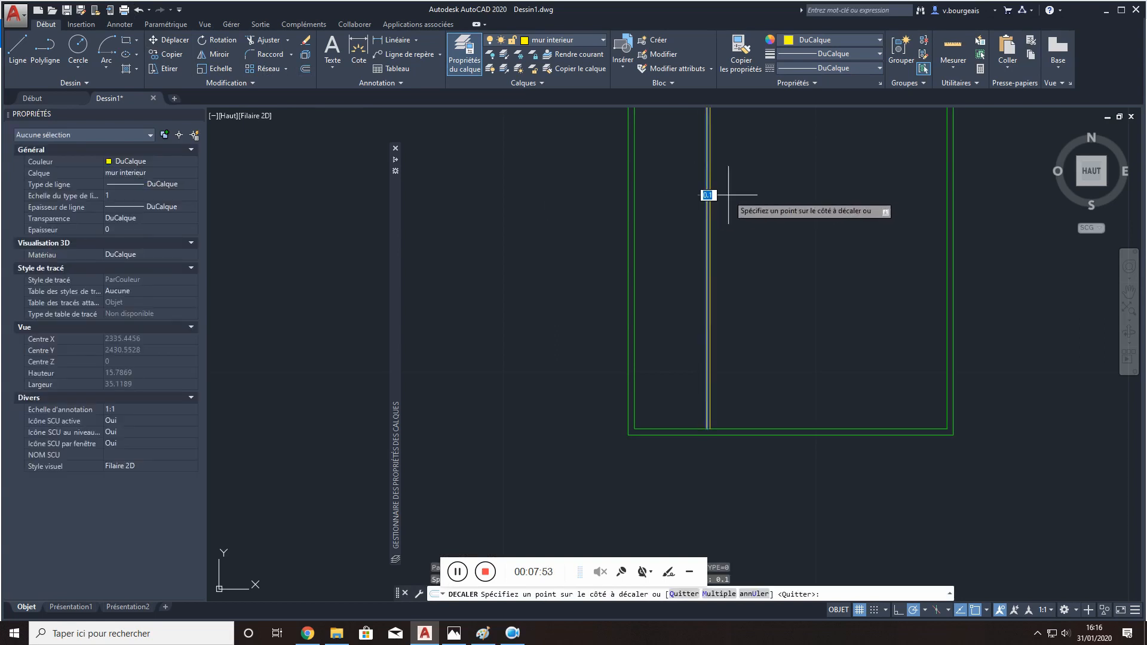
{"action": "scroll", "coordinate": [728, 195], "scroll_direction": "up", "scroll_amount": 6}
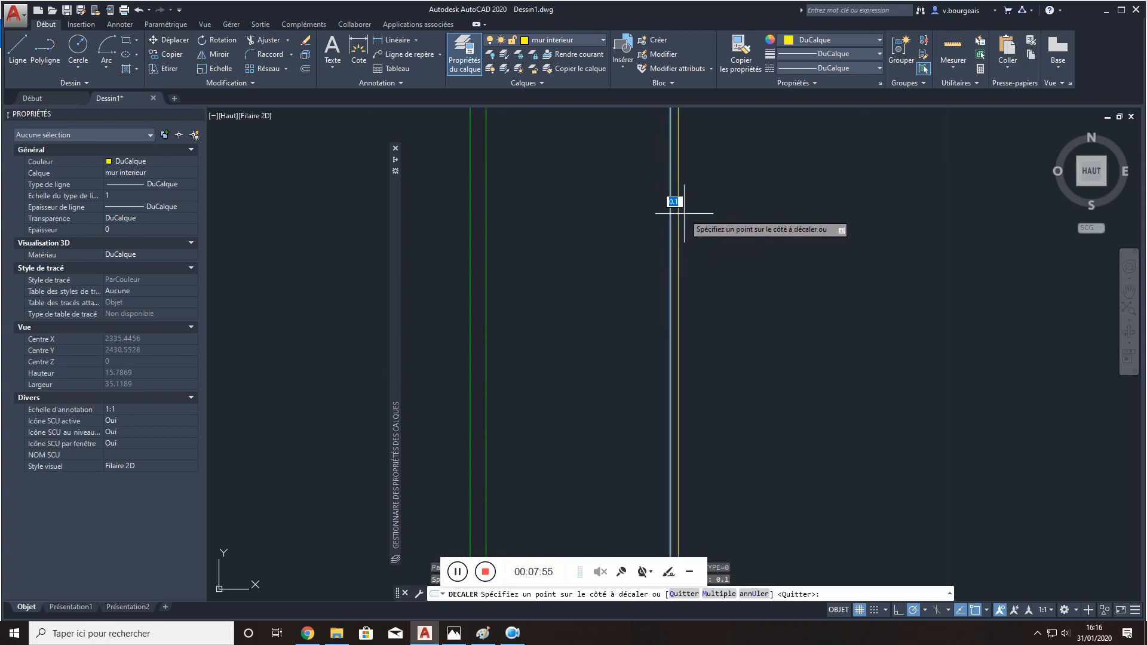
{"action": "left_click", "coordinate": [693, 213]}
{"action": "scroll", "coordinate": [700, 214], "scroll_direction": "down", "scroll_amount": 2}
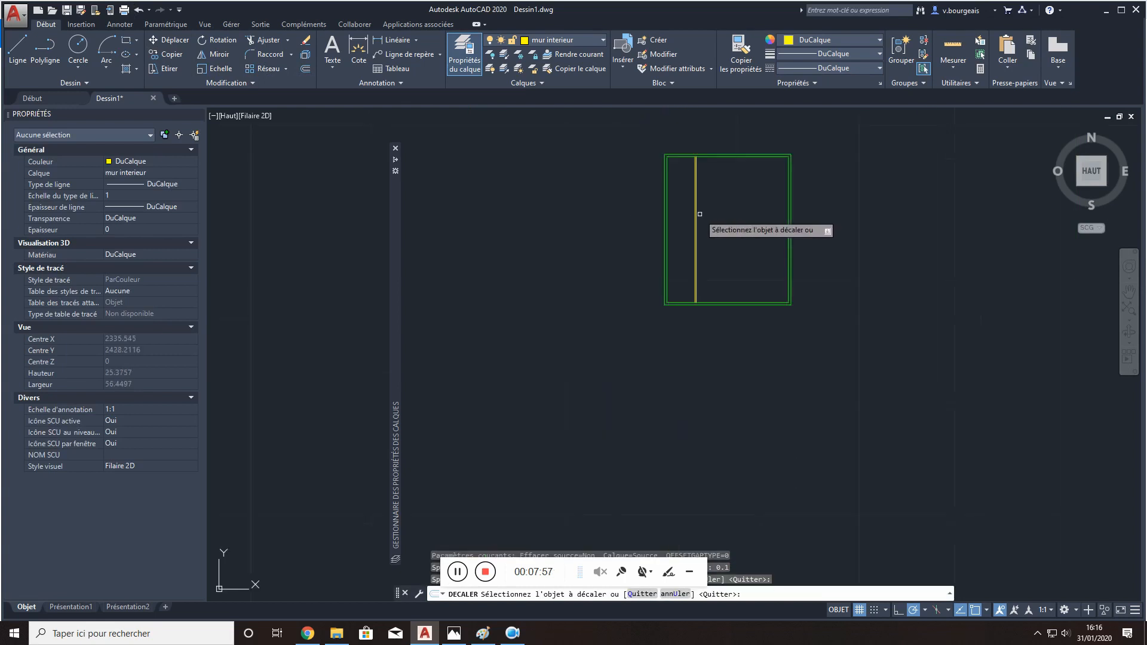
{"action": "key", "text": "Escape"}
- Copy both lines of the vertical interior wall 2 units to the right
{"action": "scroll", "coordinate": [699, 200], "scroll_direction": "up", "scroll_amount": 6}
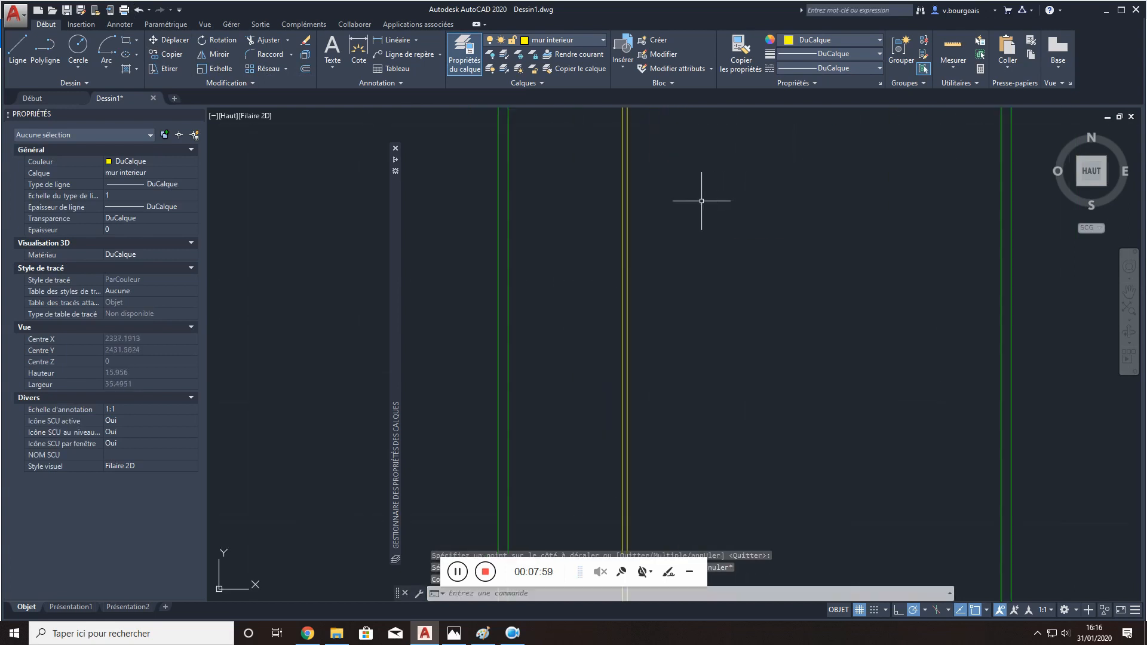
{"action": "scroll", "coordinate": [684, 230], "scroll_direction": "down", "scroll_amount": 4}
{"action": "left_click", "coordinate": [684, 233]}
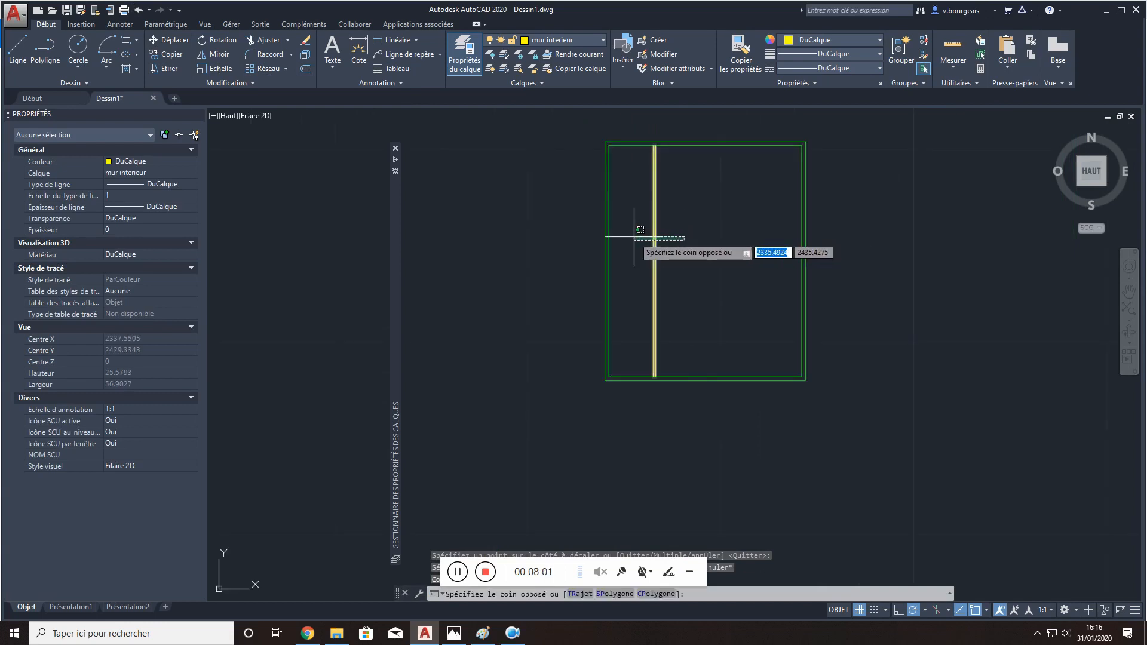
{"action": "left_click", "coordinate": [639, 224]}
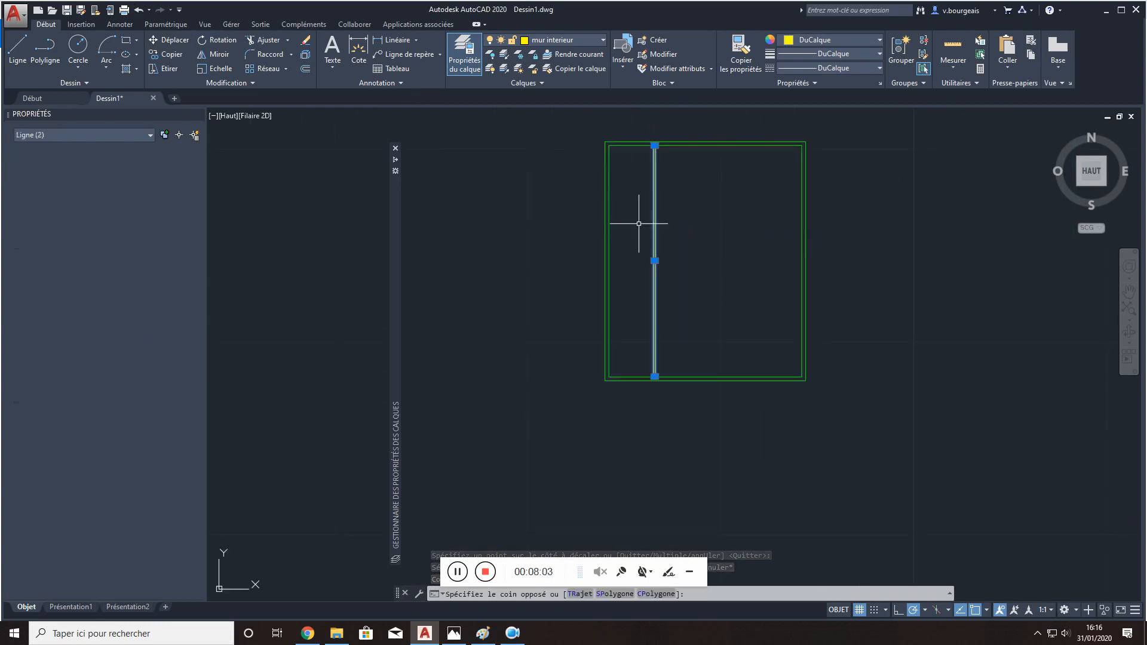
{"action": "left_click", "coordinate": [169, 54]}
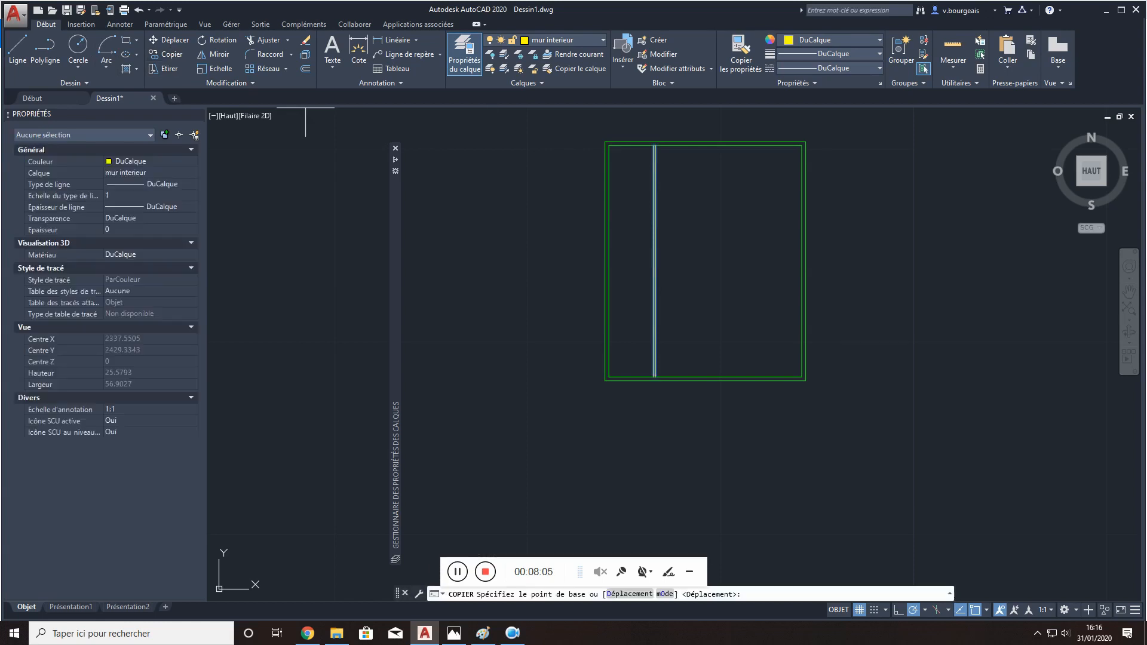
{"action": "left_click", "coordinate": [679, 218]}
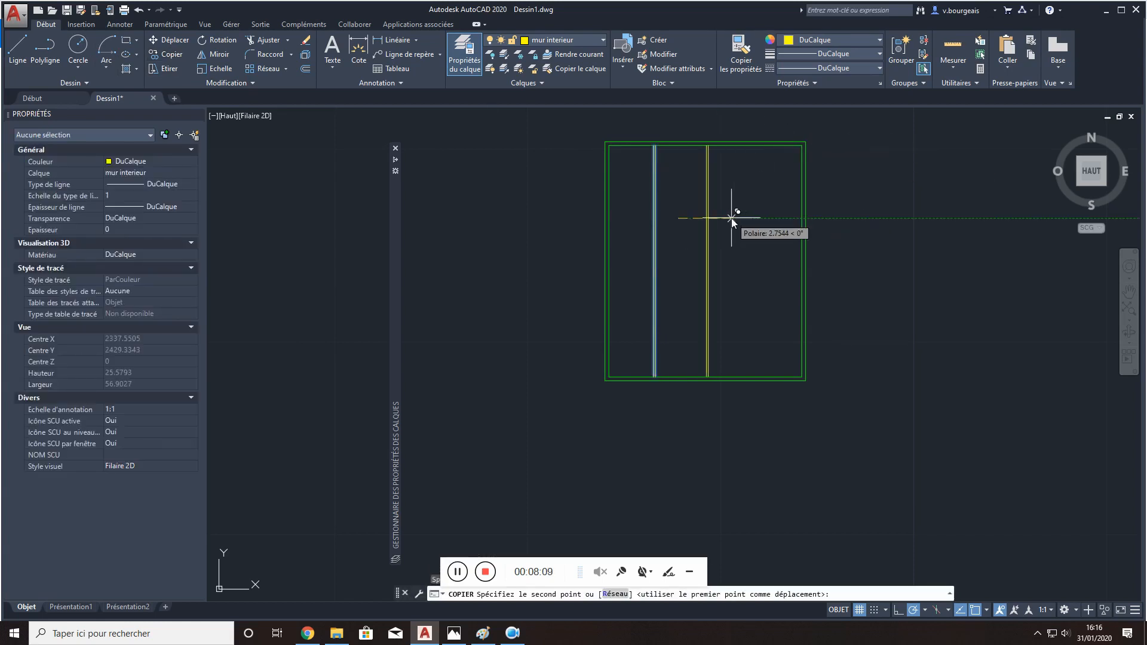
{"action": "type", "text": "2"}
{"action": "key", "text": "Return"}
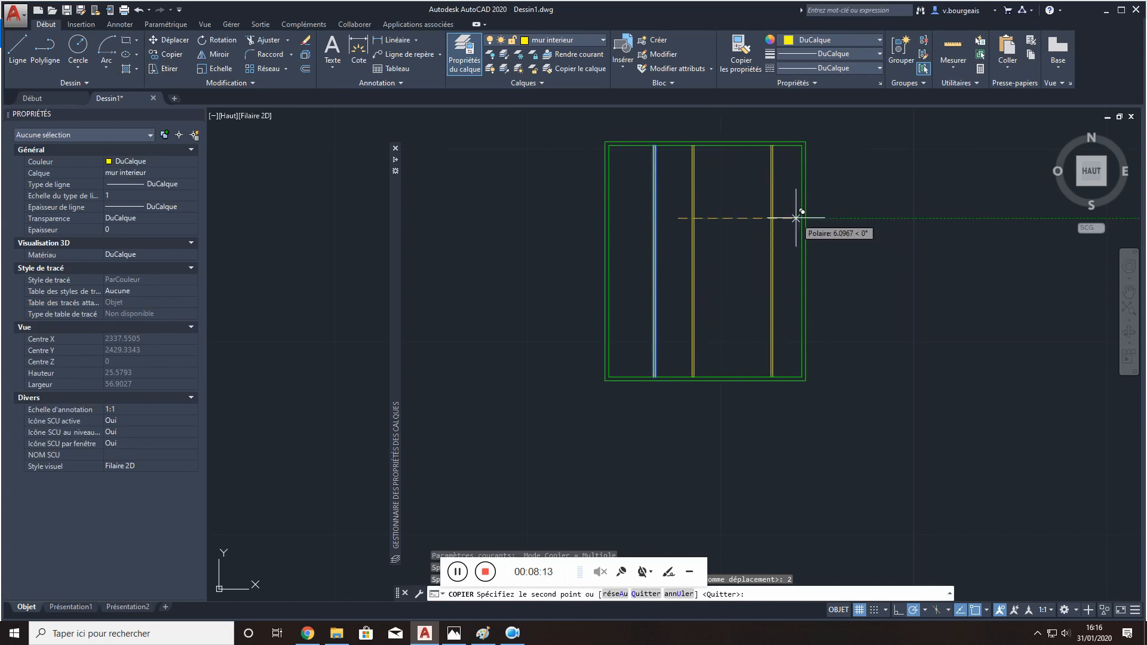
{"action": "key", "text": "Escape"}
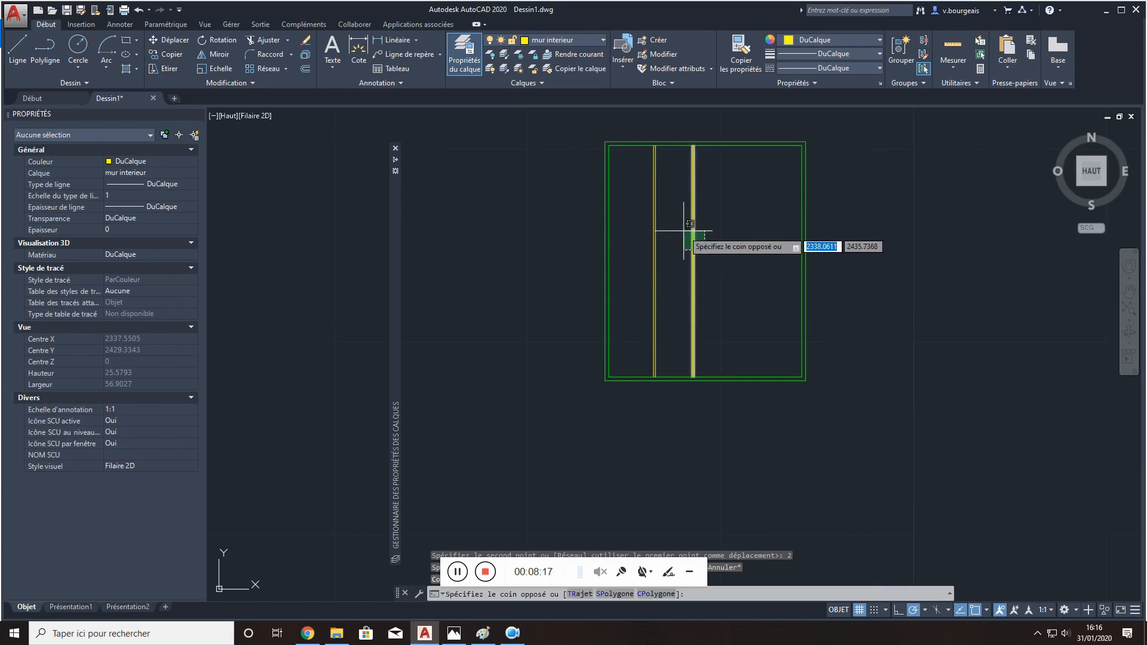
- Rotate the copied interior wall lines by 90° about their midpoint
{"action": "left_click", "coordinate": [693, 248]}
{"action": "left_click", "coordinate": [220, 38]}
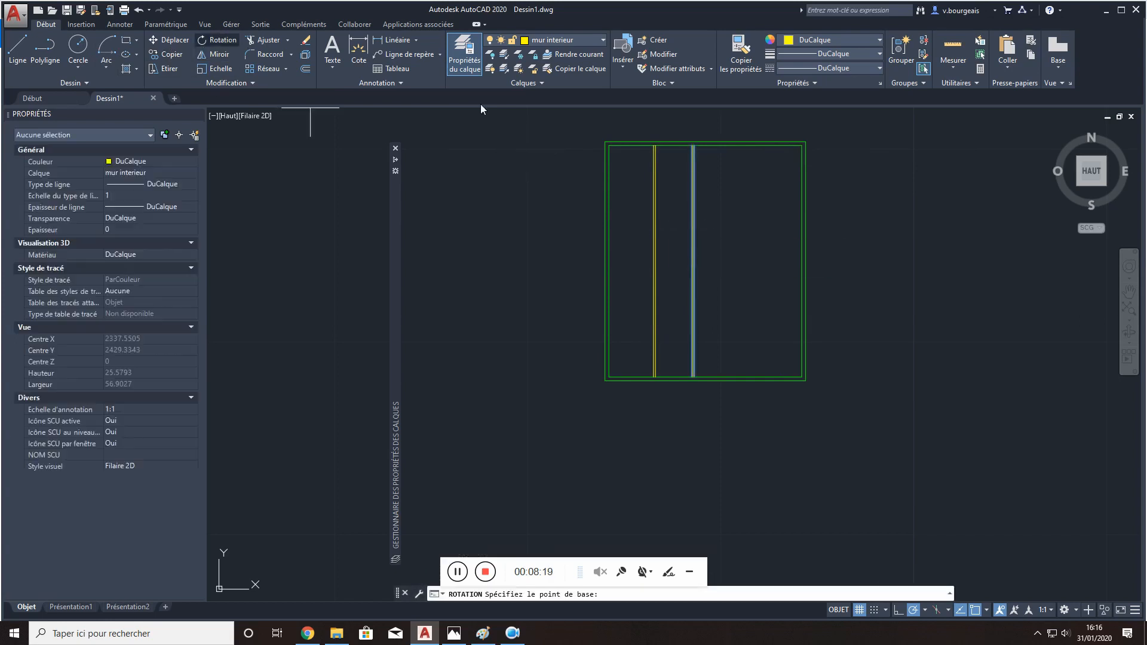
{"action": "left_click", "coordinate": [694, 261]}
{"action": "type", "text": "90"}
{"action": "key", "text": "Return"}
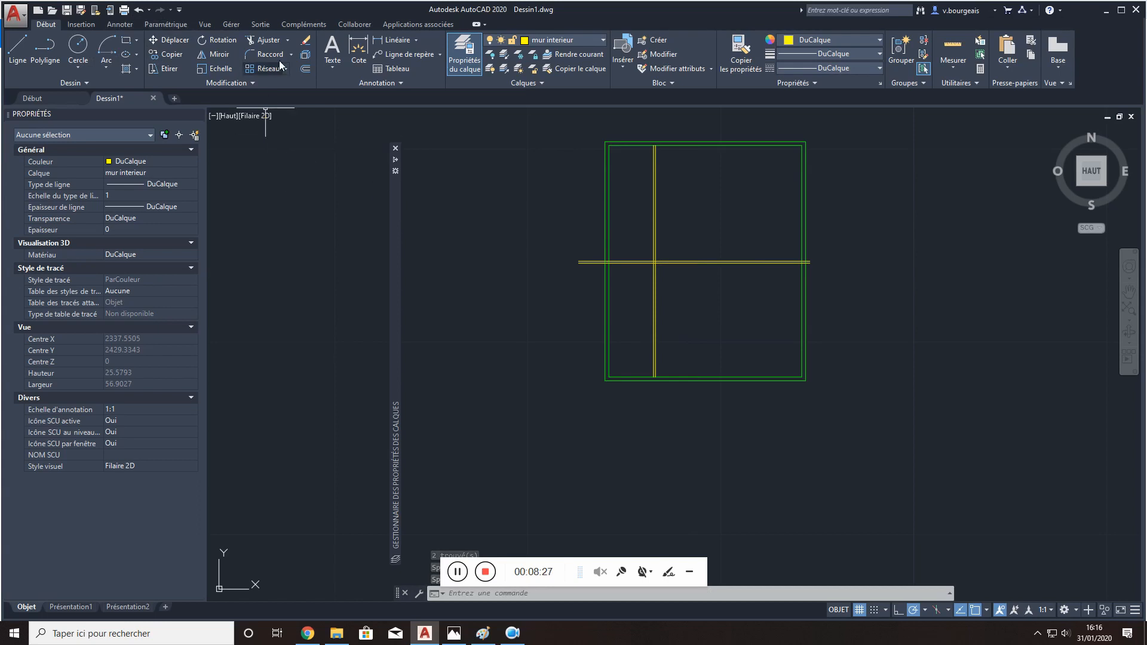
- Trim both ends of the horizontal interior wall lines back to the inner green rectangle, using that rectangle as the cutting edge
{"action": "left_click", "coordinate": [287, 41]}
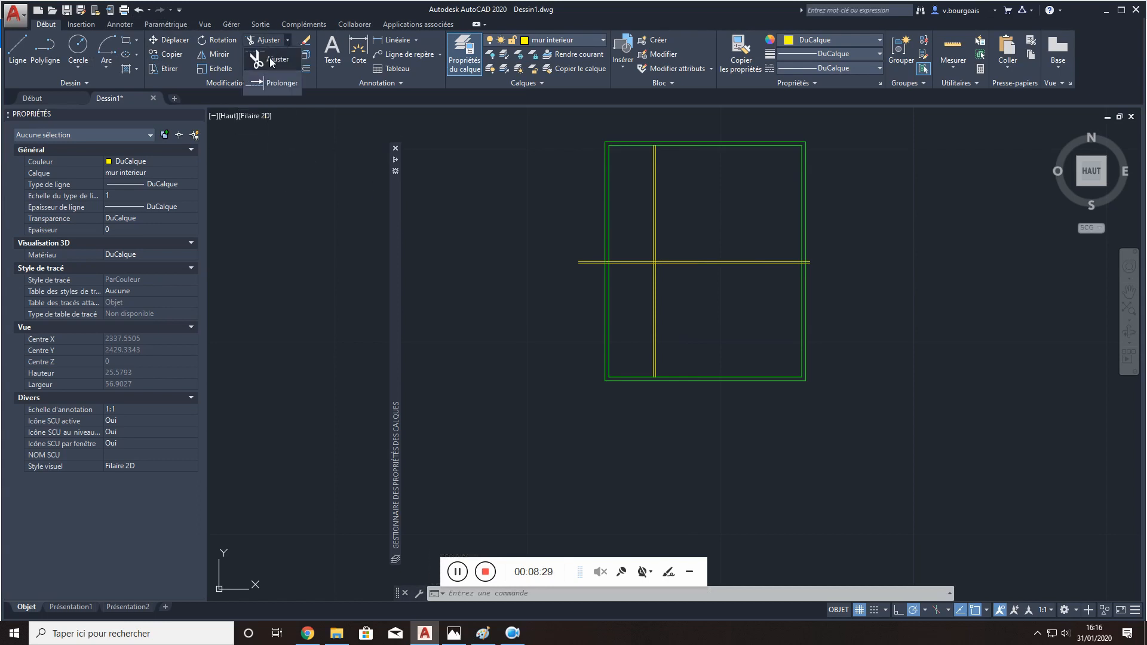
{"action": "left_click", "coordinate": [271, 60]}
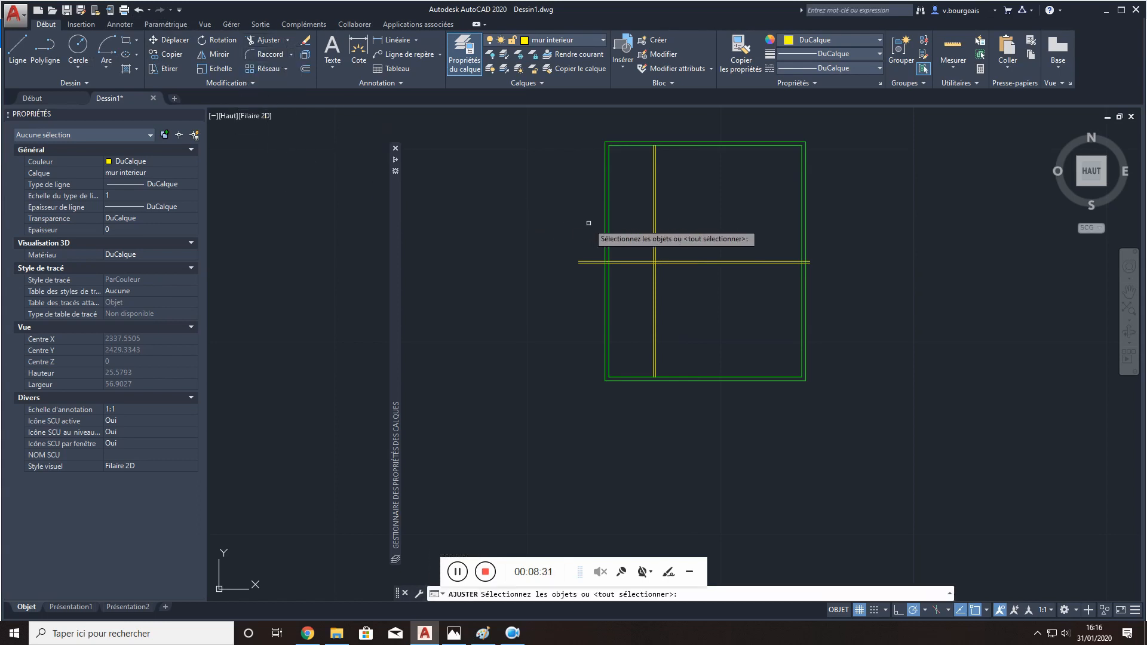
{"action": "left_click", "coordinate": [609, 233]}
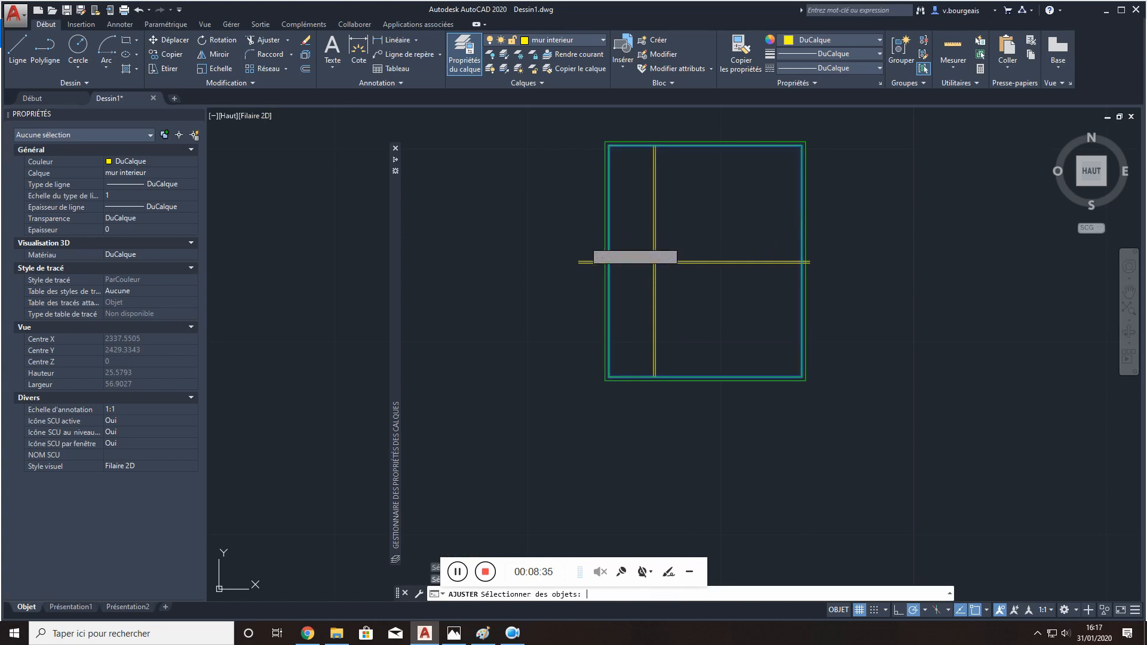
{"action": "key", "text": "Return"}
{"action": "left_click", "coordinate": [585, 246]}
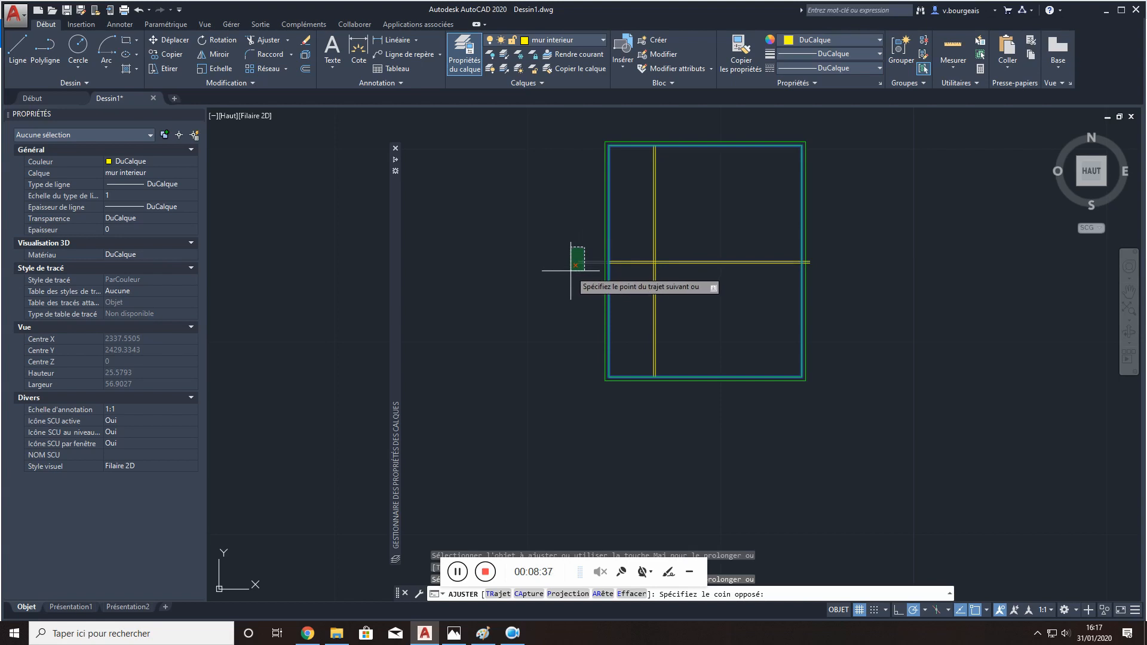
{"action": "left_click", "coordinate": [571, 280]}
{"action": "left_click", "coordinate": [823, 269]}
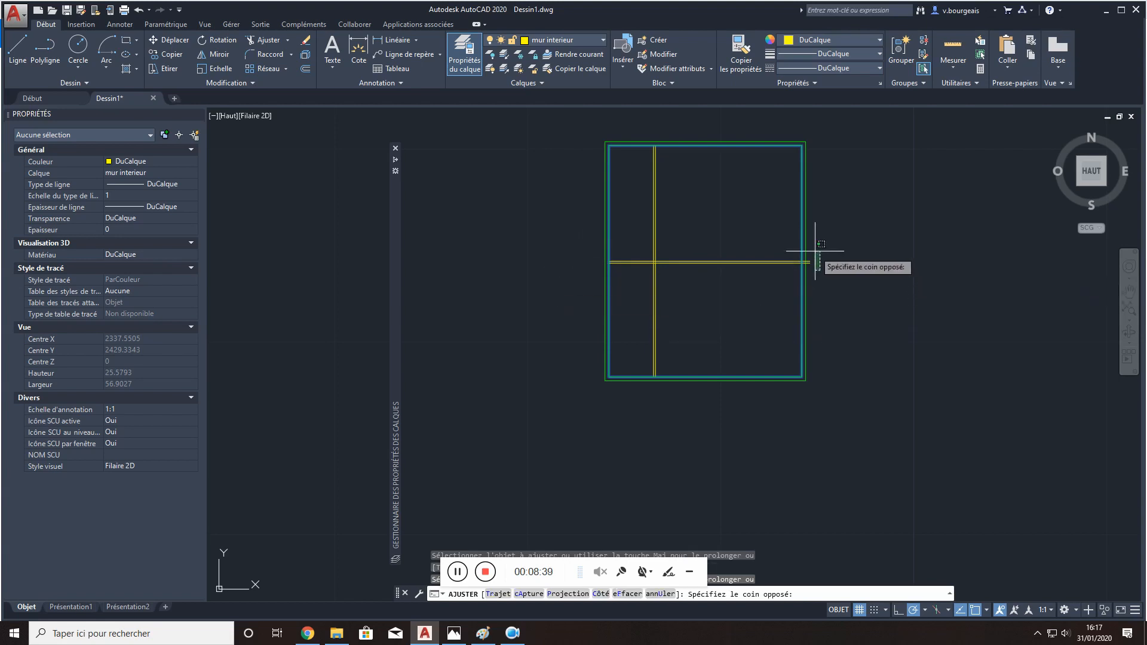
{"action": "left_click", "coordinate": [808, 254]}
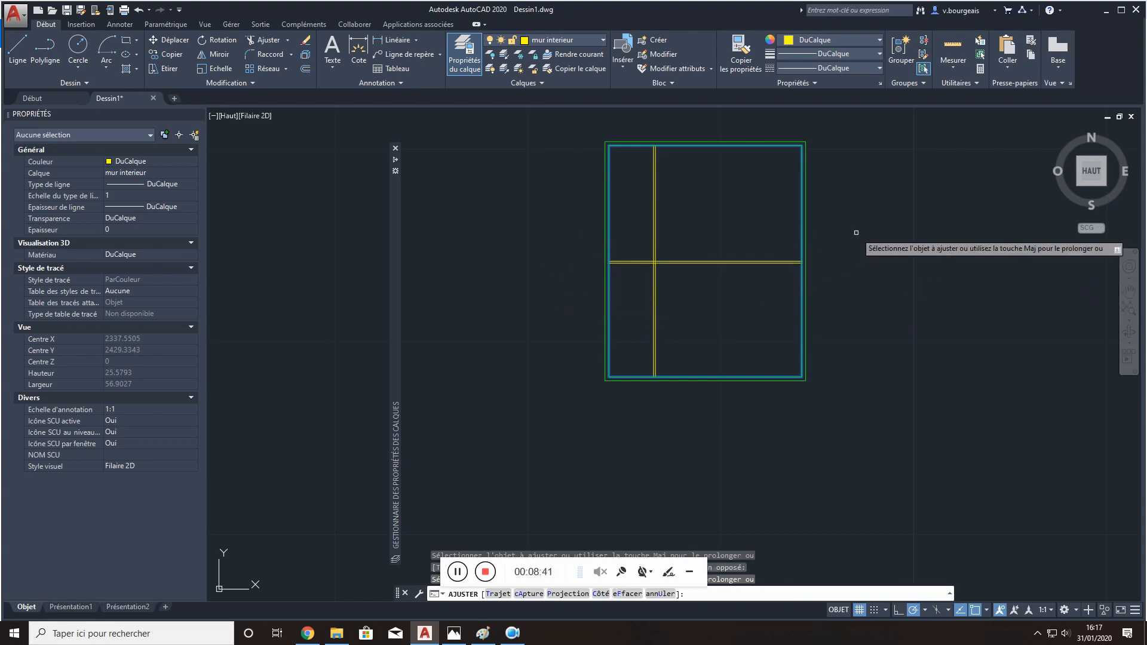
{"action": "key", "text": "Escape"}
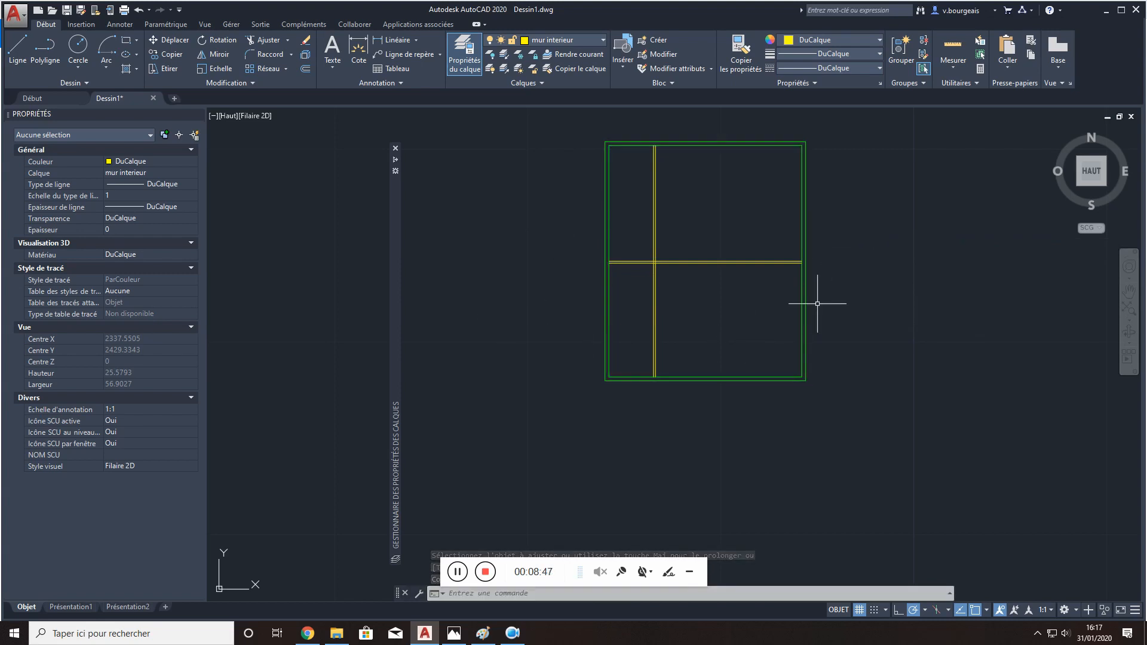
{"action": "scroll", "coordinate": [836, 316], "scroll_direction": "down", "scroll_amount": 2}
{"action": "middle_click_drag", "start_coordinate": [888, 261], "coordinate": [863, 268]}
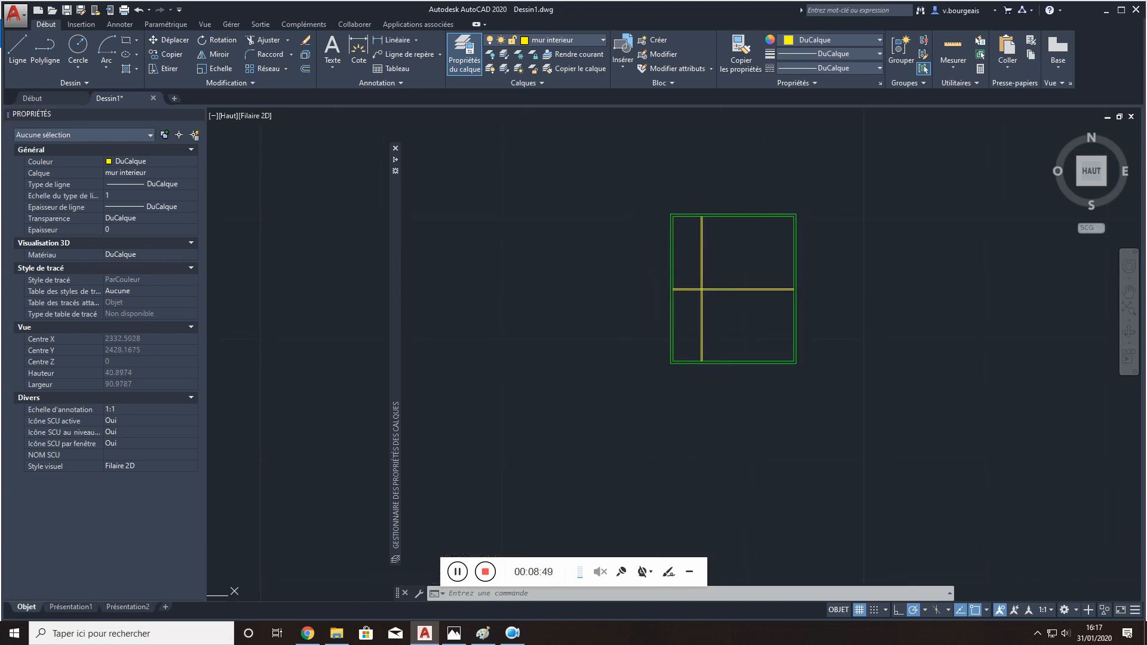